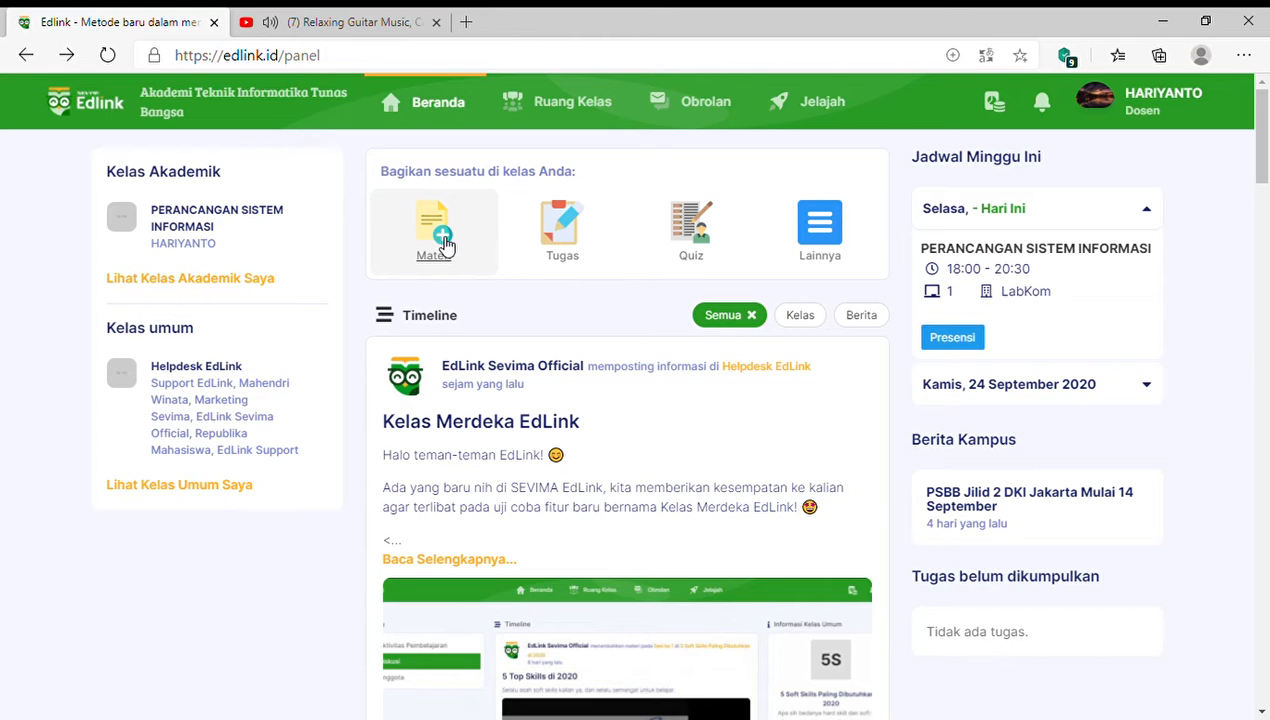
# Start sharing a new Materi with the PERANCANGAN SISTEM INFORMASI class and assign it to a new session.
pyautogui.click(440, 240)
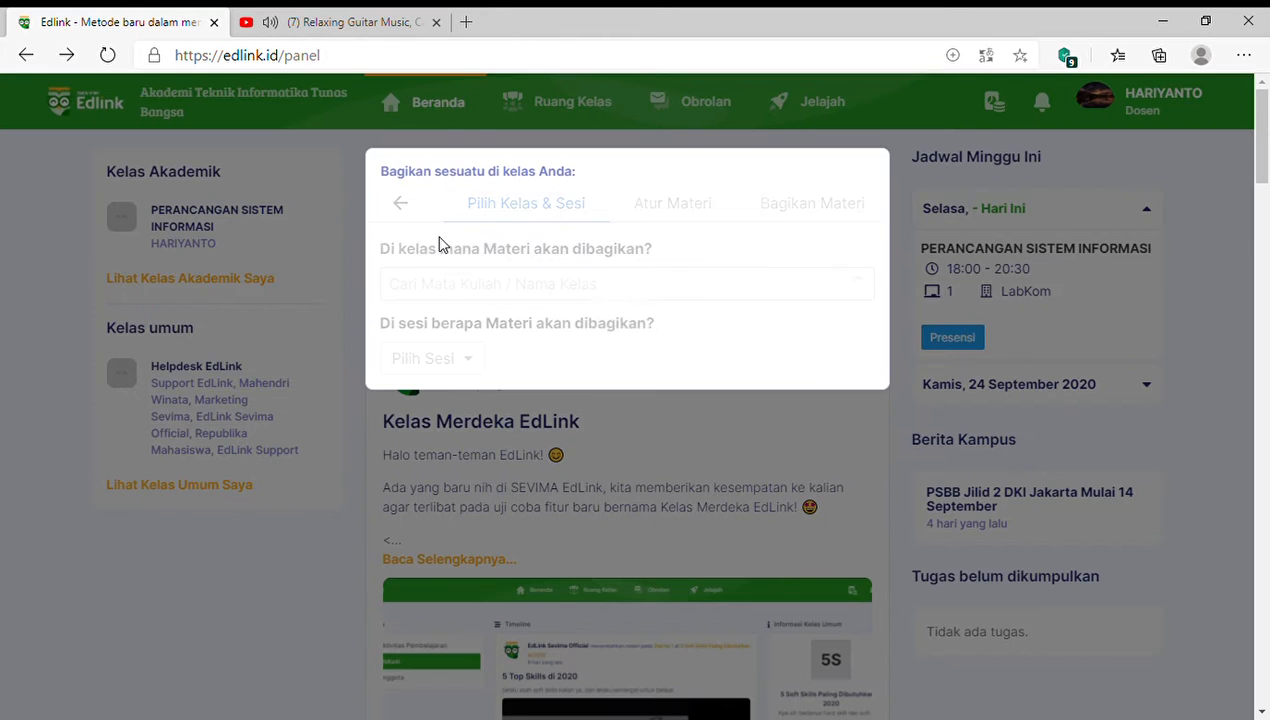
pyautogui.click(470, 290)
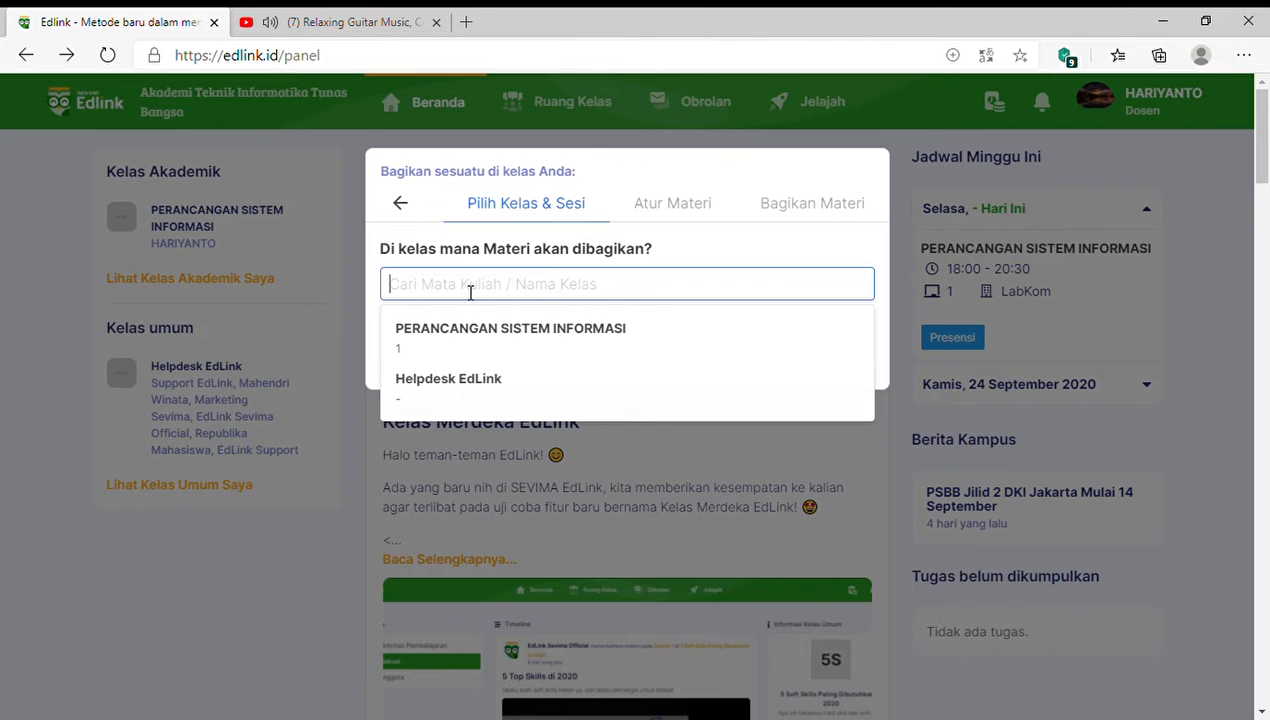
pyautogui.click(464, 335)
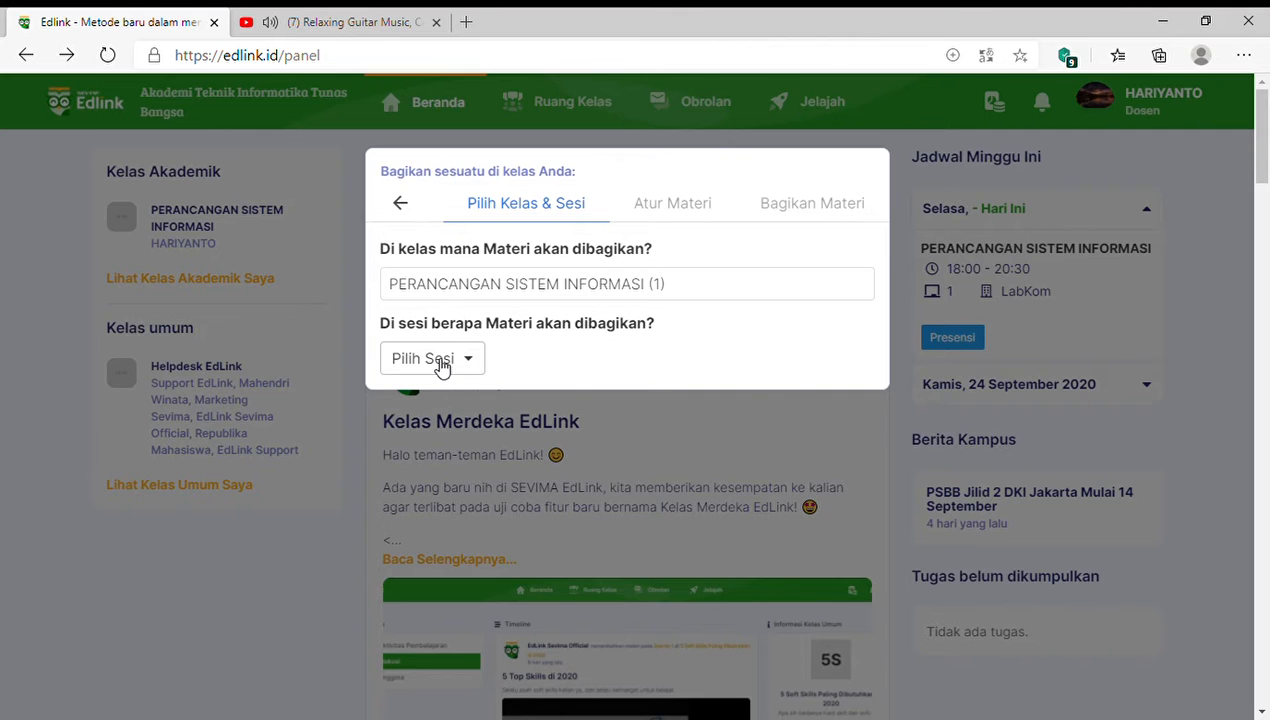
pyautogui.click(441, 362)
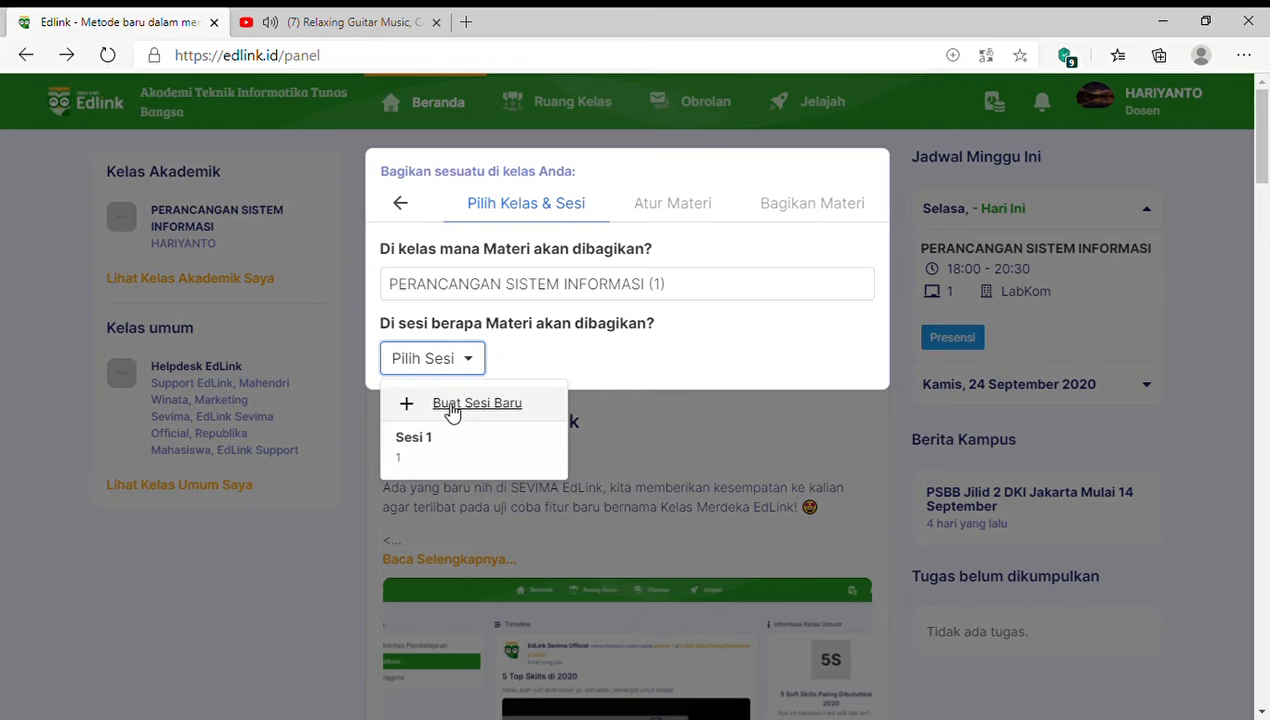
pyautogui.click(452, 404)
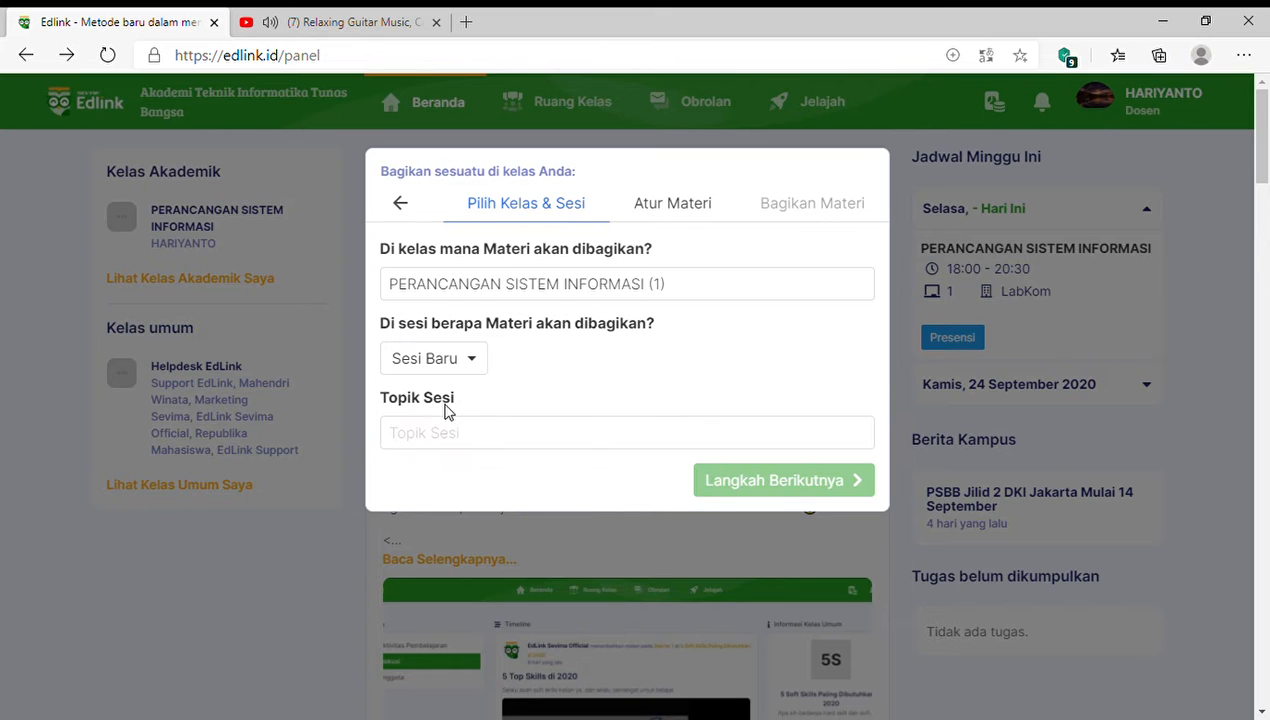
# Set the new session's topic to "2 - pembahasan tugas" and proceed to the material settings.
pyautogui.click(458, 433)
pyautogui.write('1')
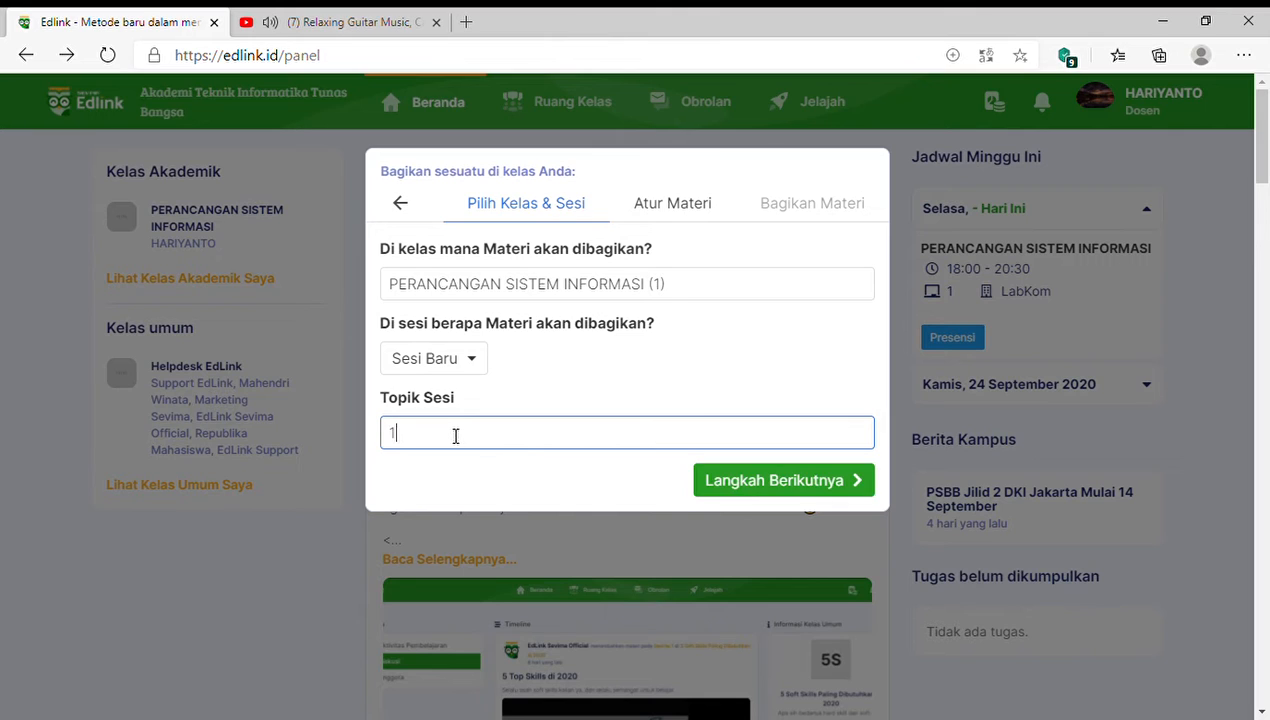
pyautogui.press('BackSpace')
pyautogui.write('2')
pyautogui.write(' jns')
pyautogui.press('BackSpace')
pyautogui.press('BackSpace')
pyautogui.press('BackSpace')
pyautogui.press('BackSpace')
pyautogui.write('- pembahasan tugas')
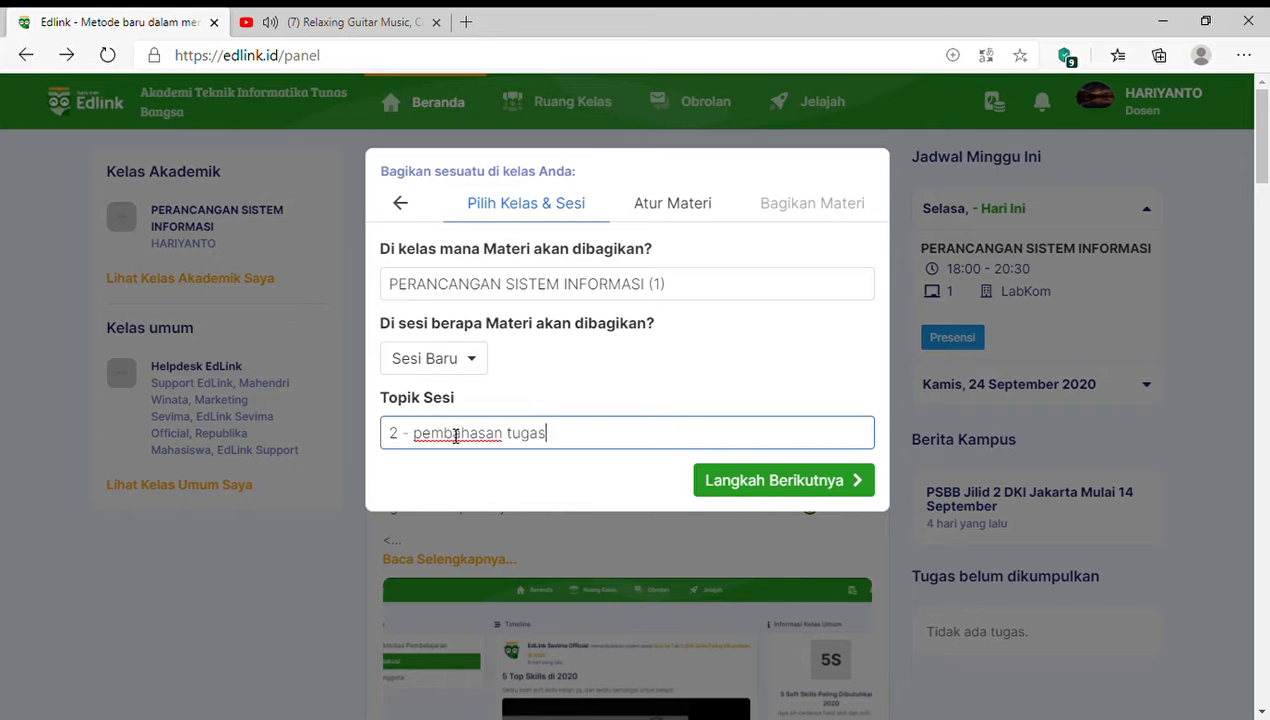
pyautogui.click(772, 481)
# Enter "pembahsan tugas pertama" as the material's title.
pyautogui.click(528, 431)
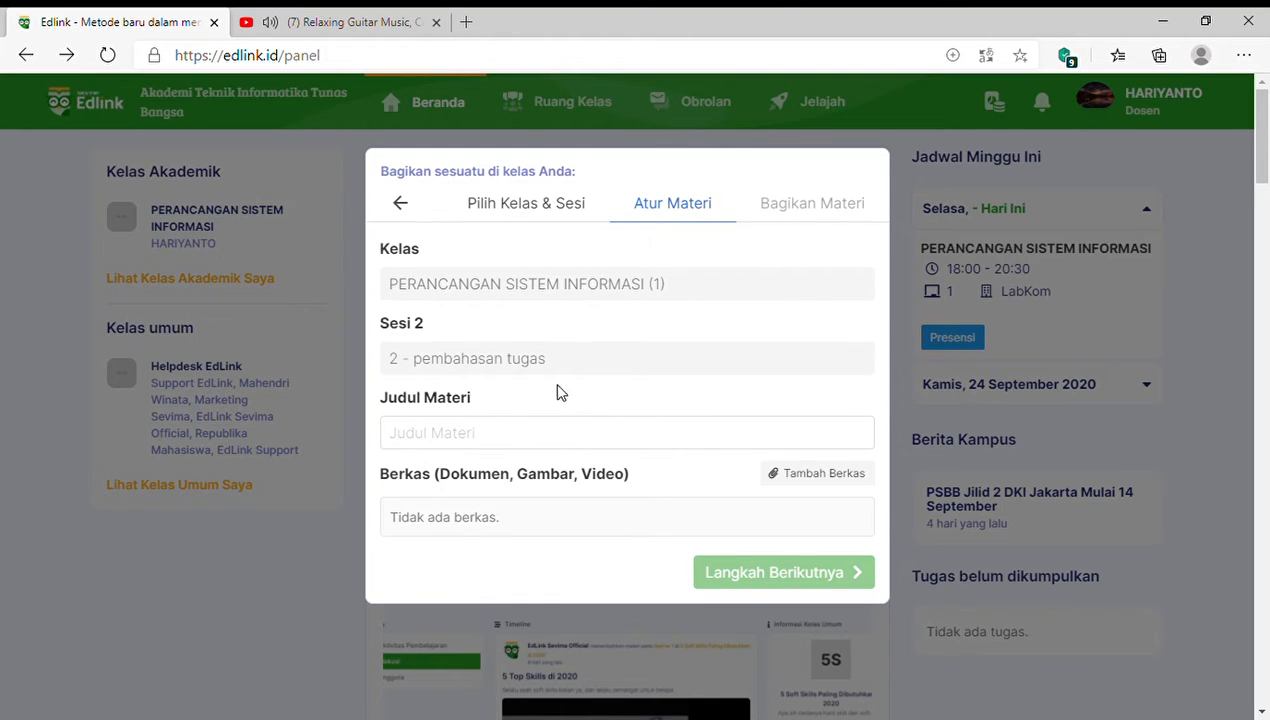
pyautogui.click(478, 436)
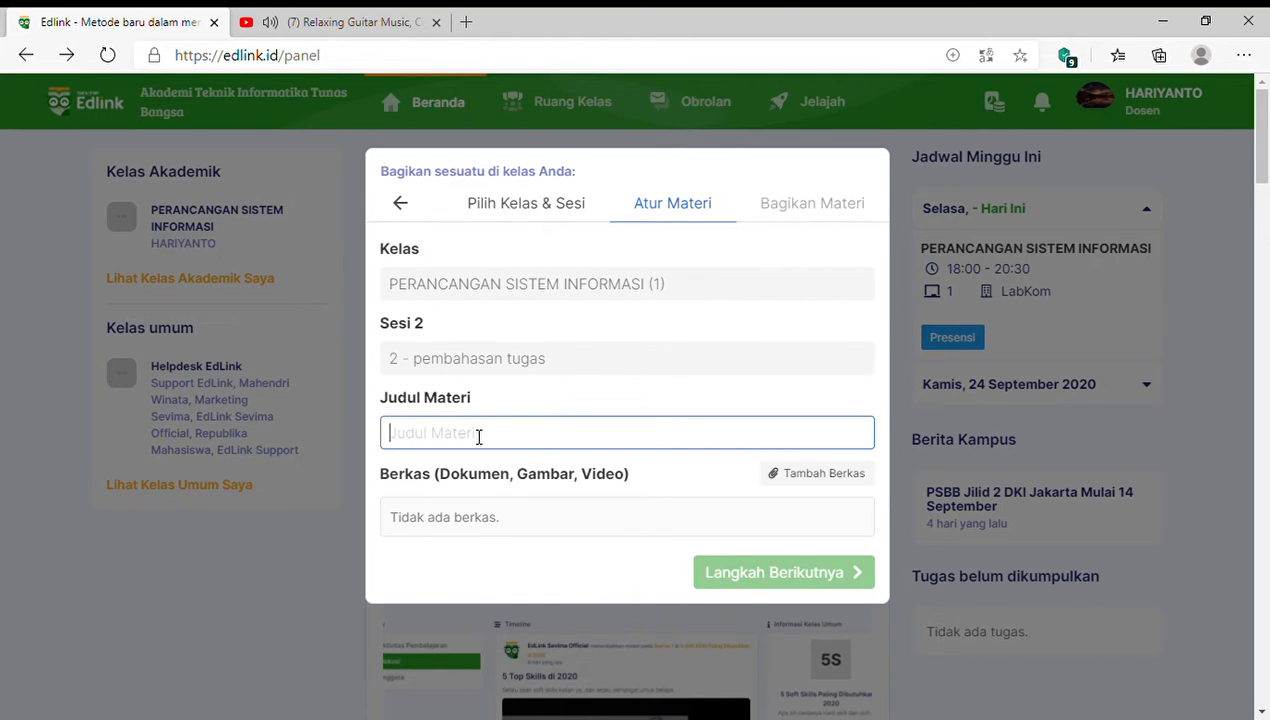
pyautogui.write('pembah')
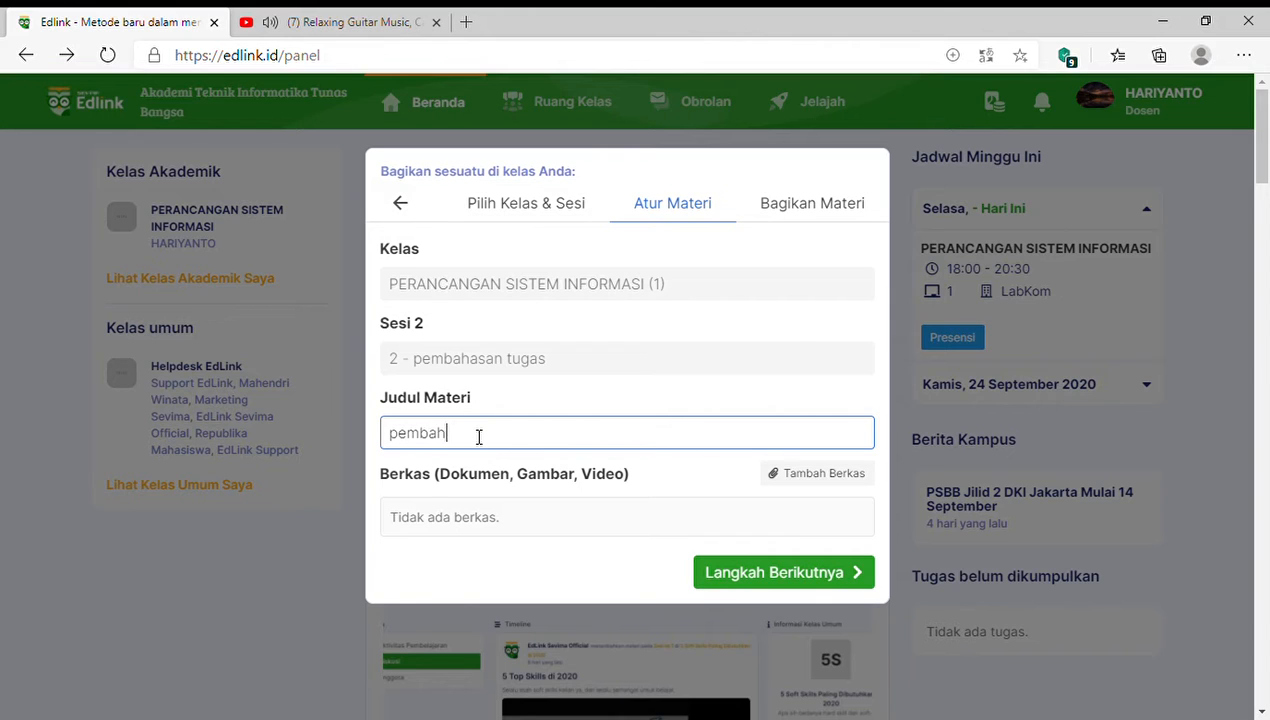
pyautogui.write('san tugas pertama')
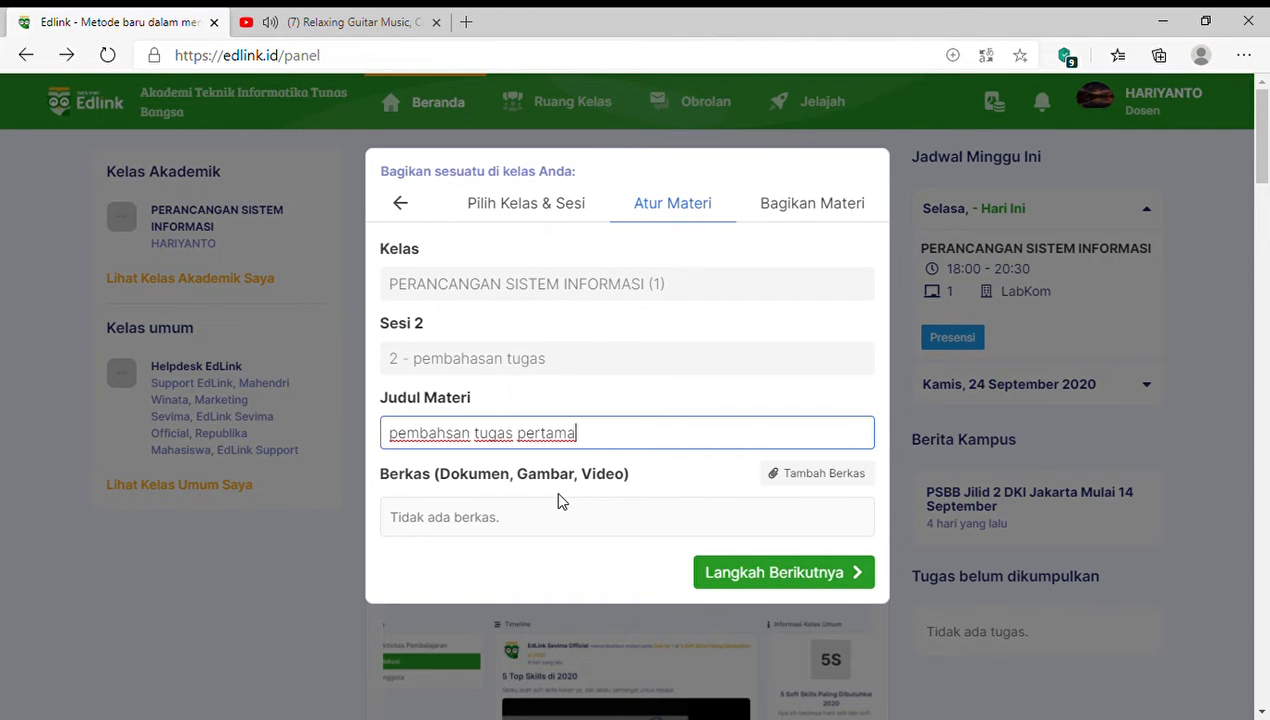
# Attach kedua.jpg from the personal media library to the material and proceed to the sharing settings.
pyautogui.click(817, 477)
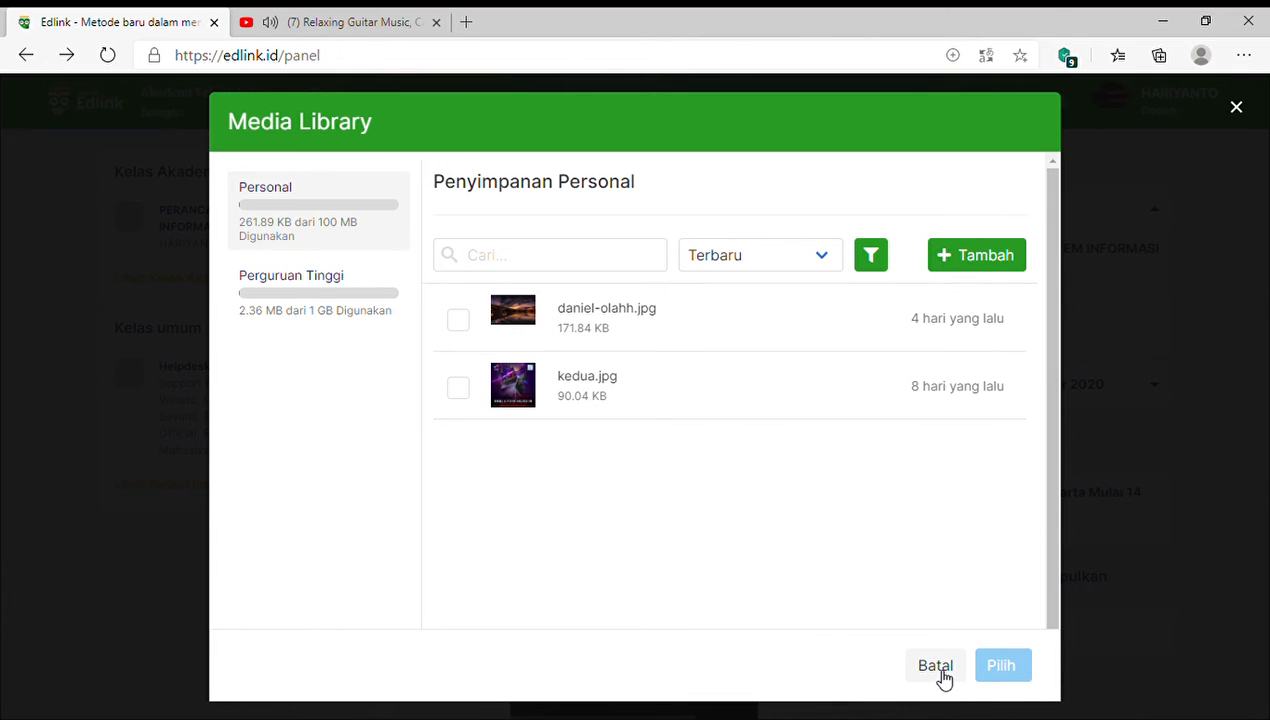
pyautogui.click(460, 388)
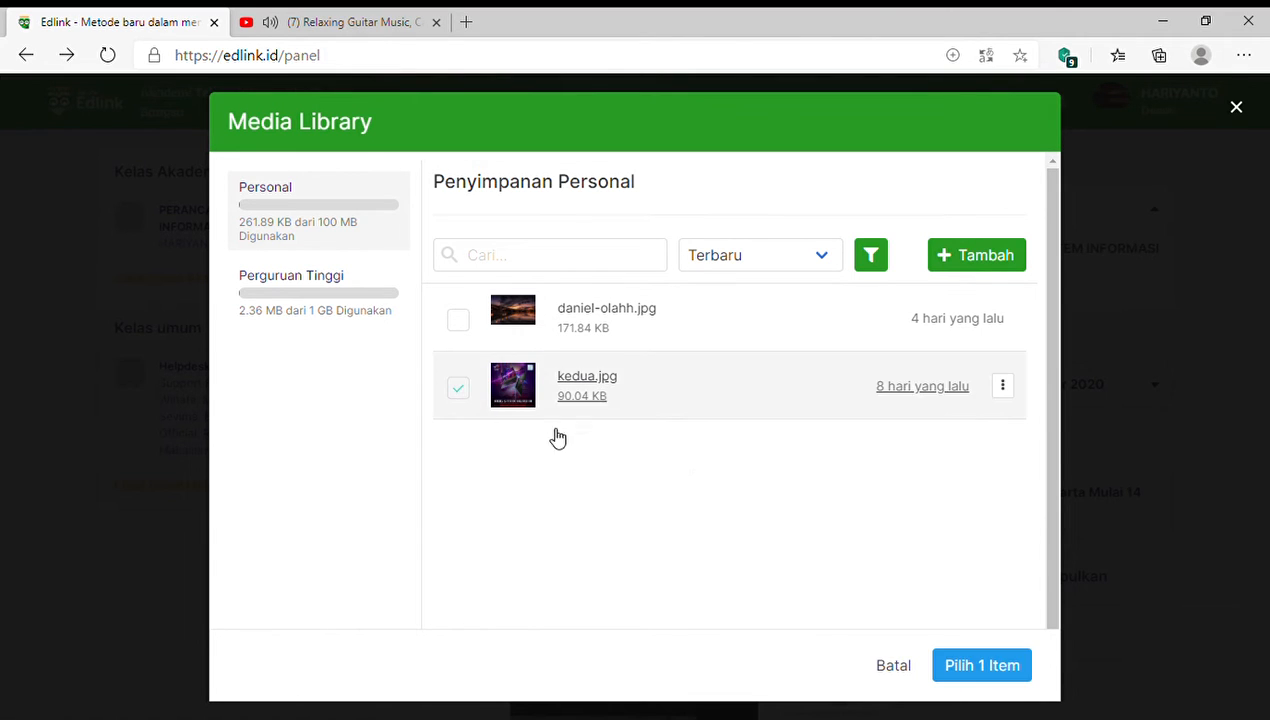
pyautogui.click(978, 676)
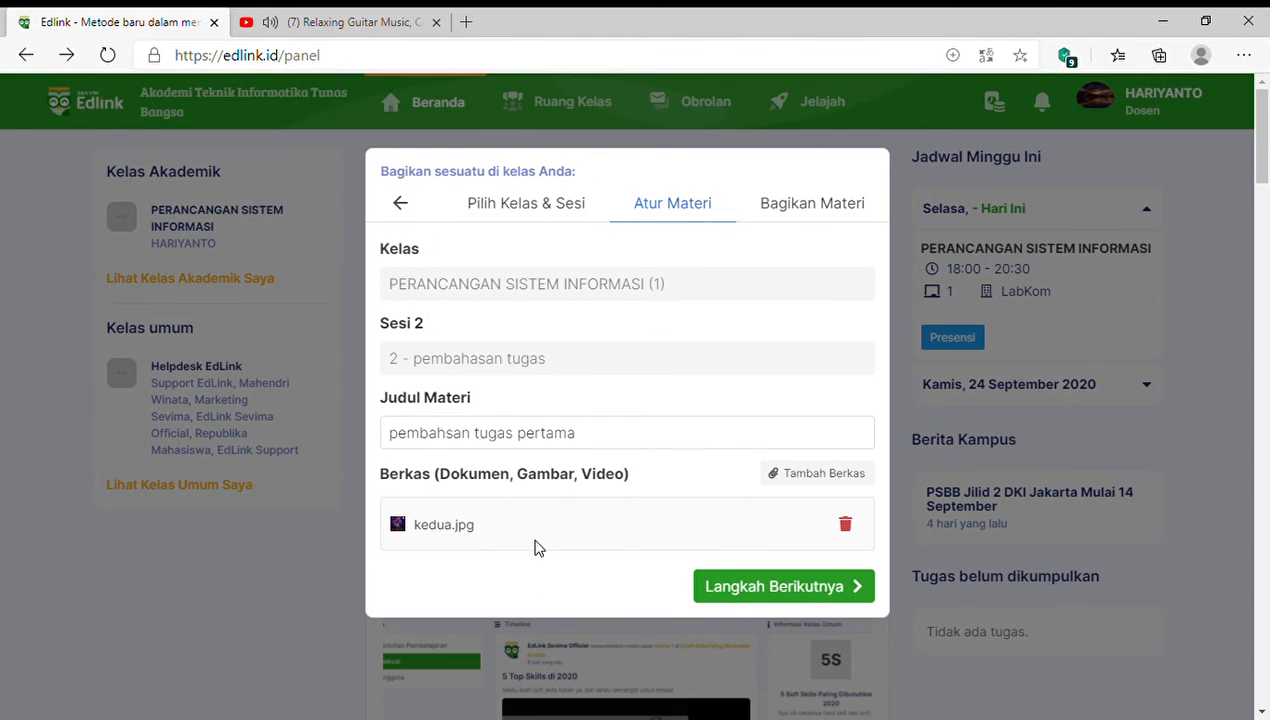
pyautogui.click(757, 588)
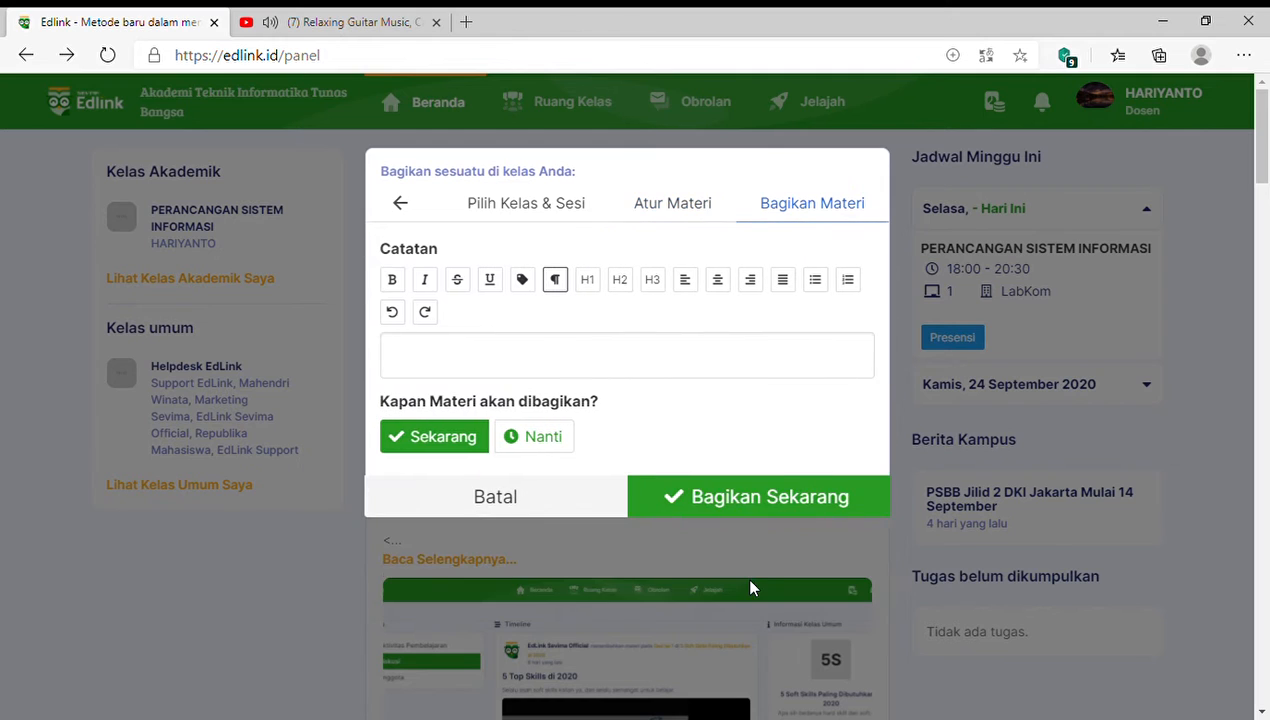
# Write a numbered list in the material's notes with the items "file tugas harus pdf" and "tugas ini mandiri".
pyautogui.click(617, 360)
pyautogui.write('1. ')
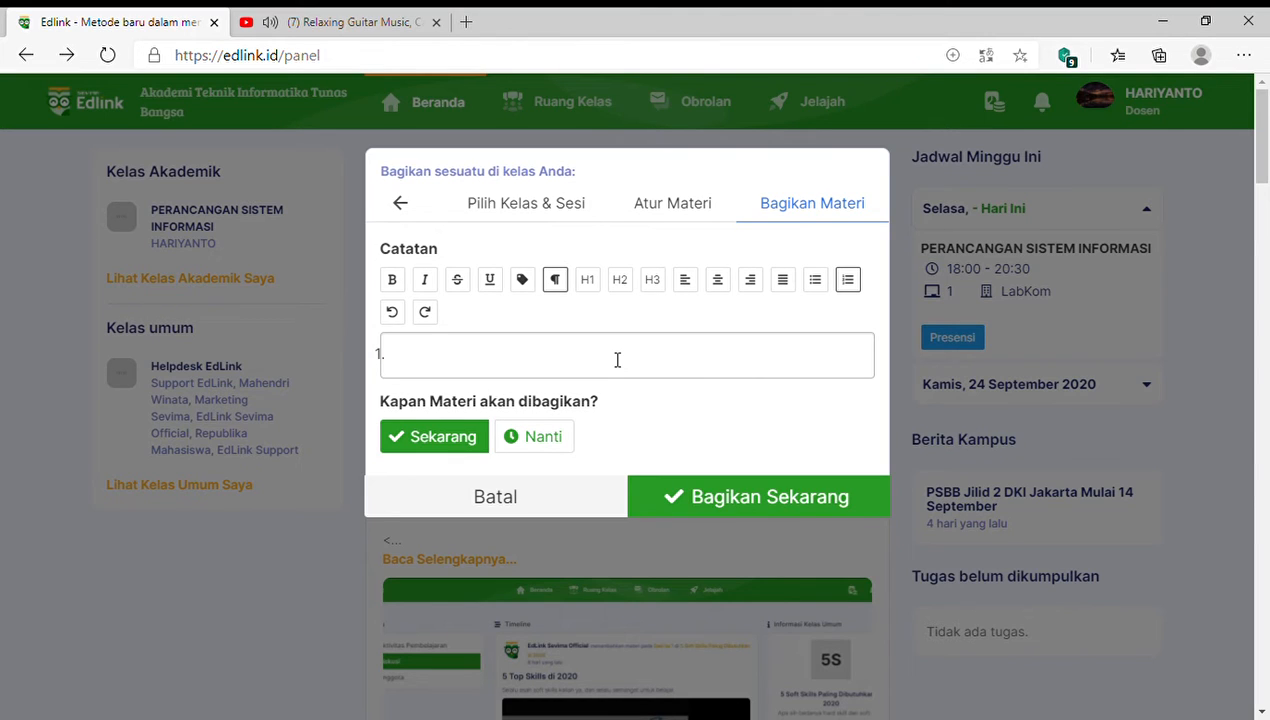
pyautogui.write('file tugas harus pdf')
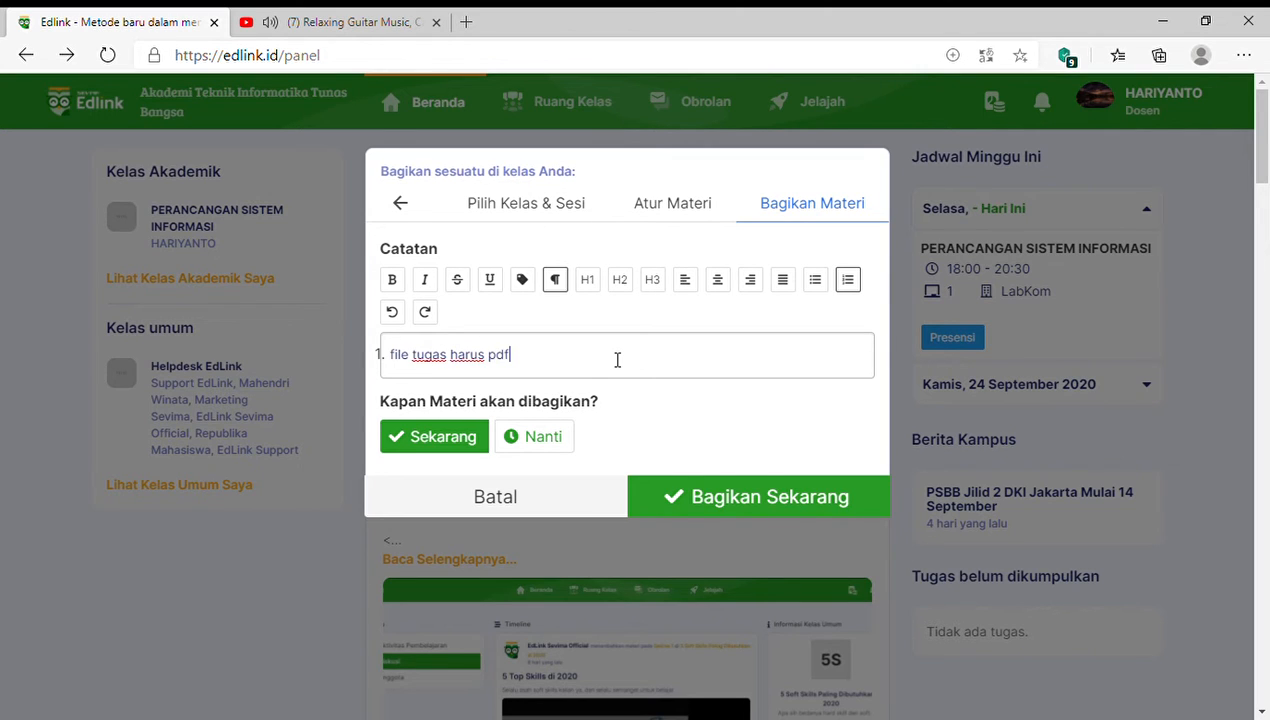
pyautogui.press('Return')
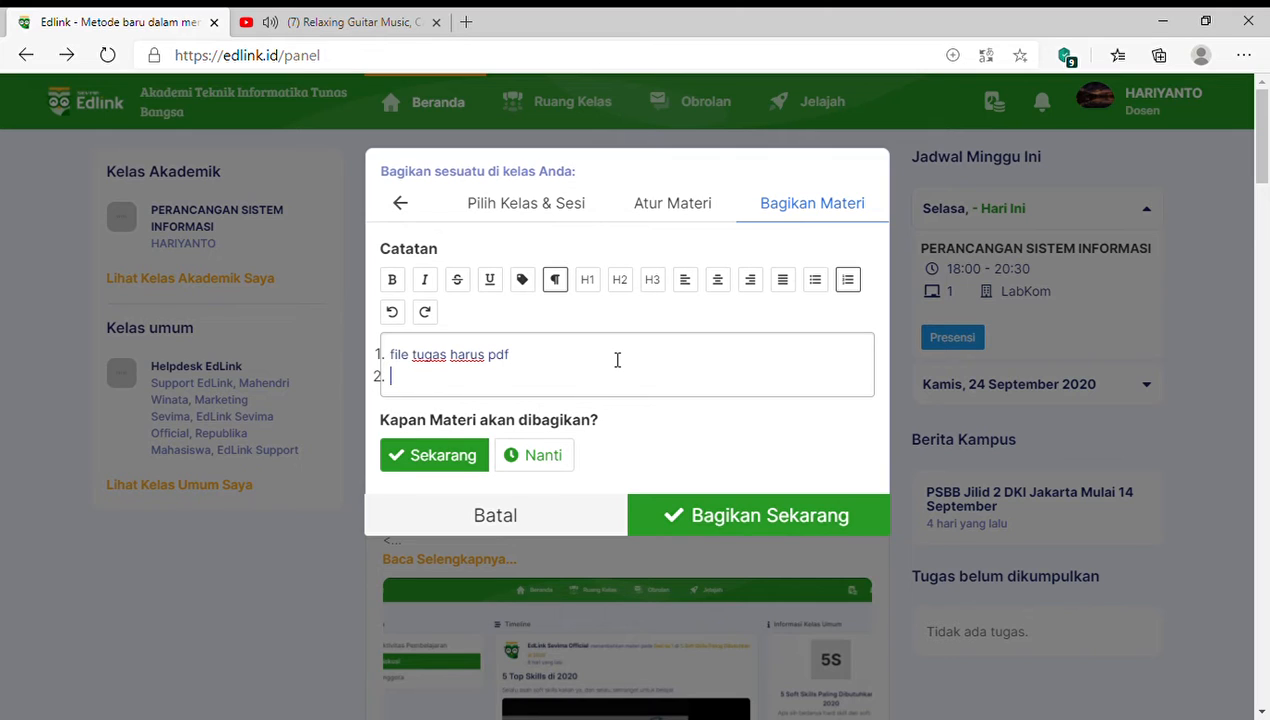
pyautogui.write('tugas ini mandie')
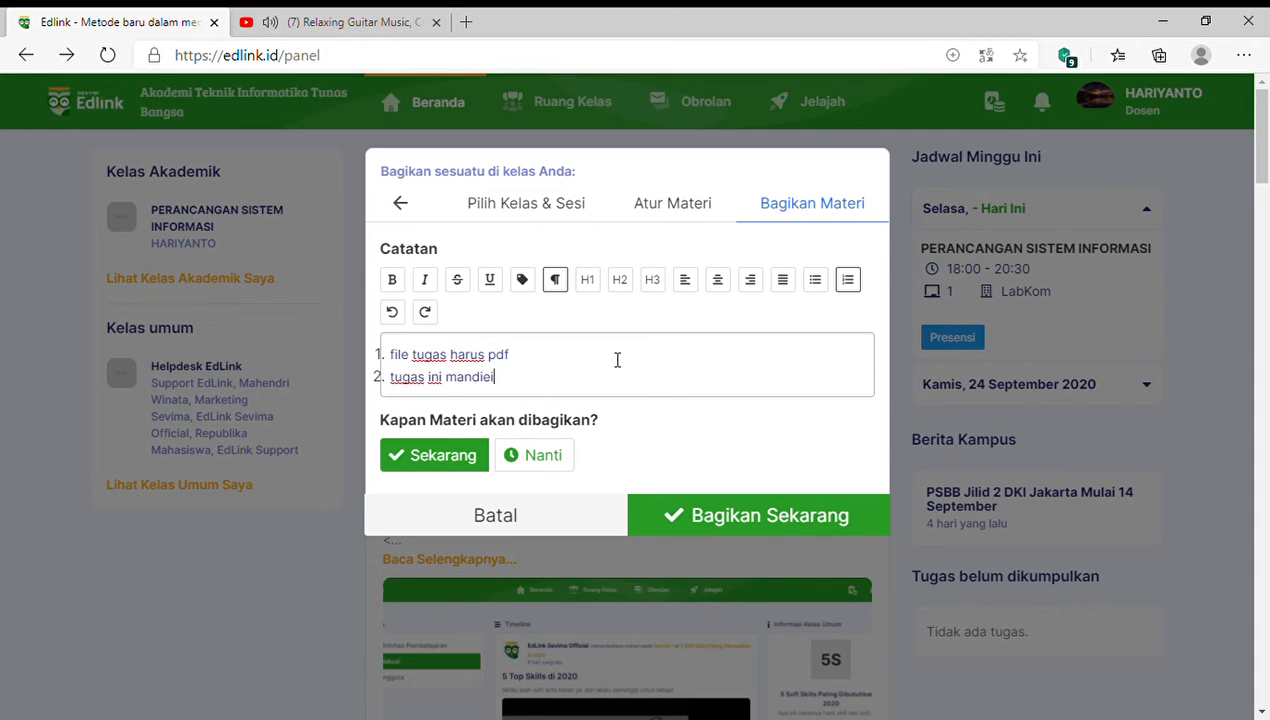
pyautogui.press('BackSpace')
pyautogui.write('ri')
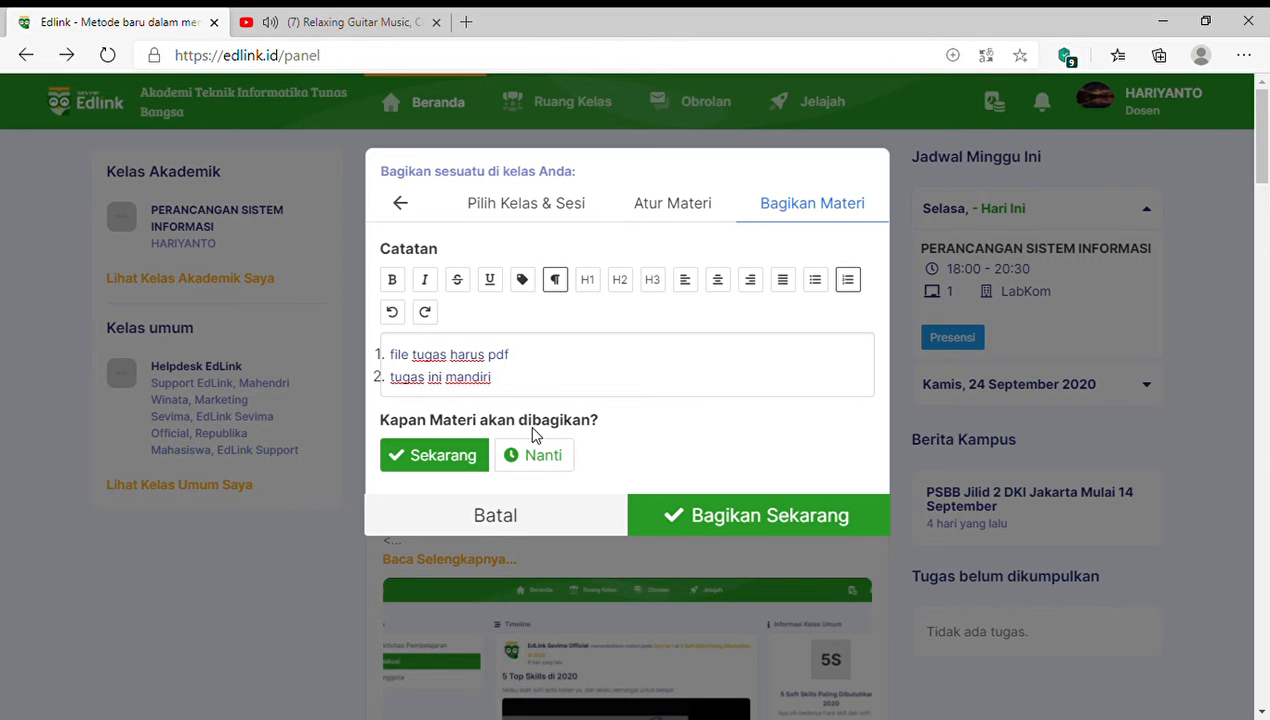
pyautogui.click(539, 460)
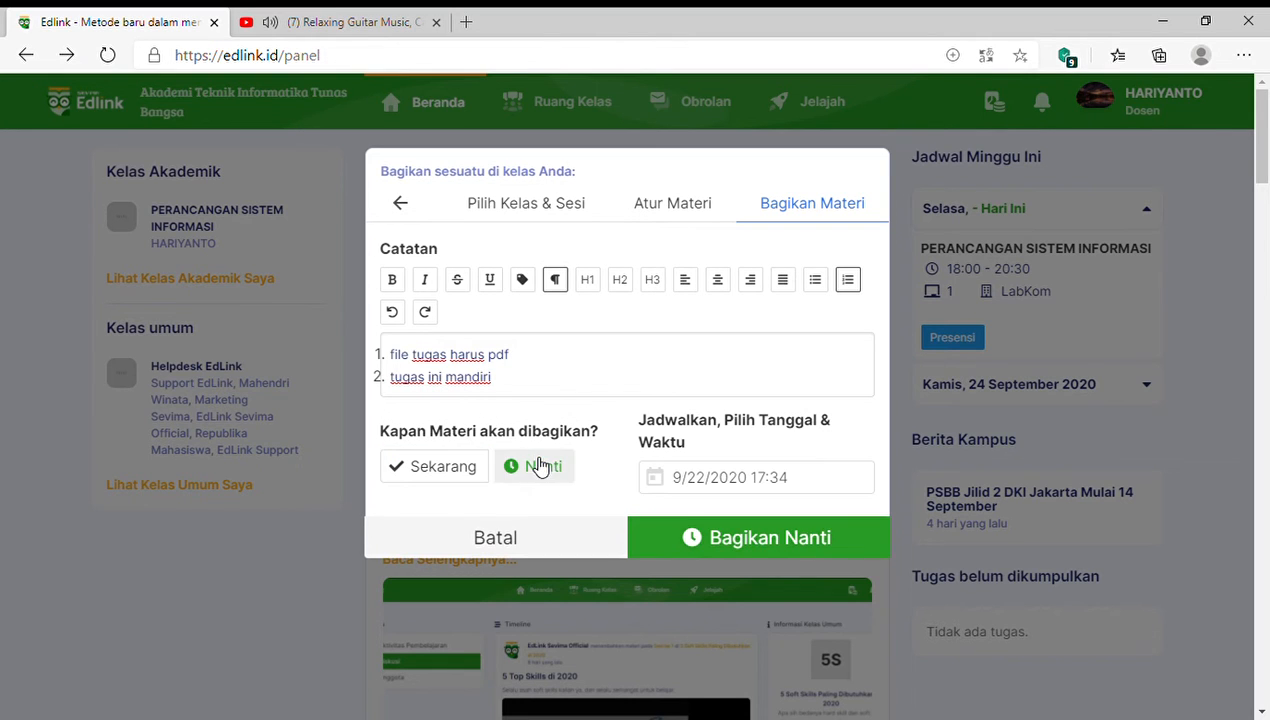
pyautogui.click(704, 478)
pyautogui.scroll(-4, 797, 500)
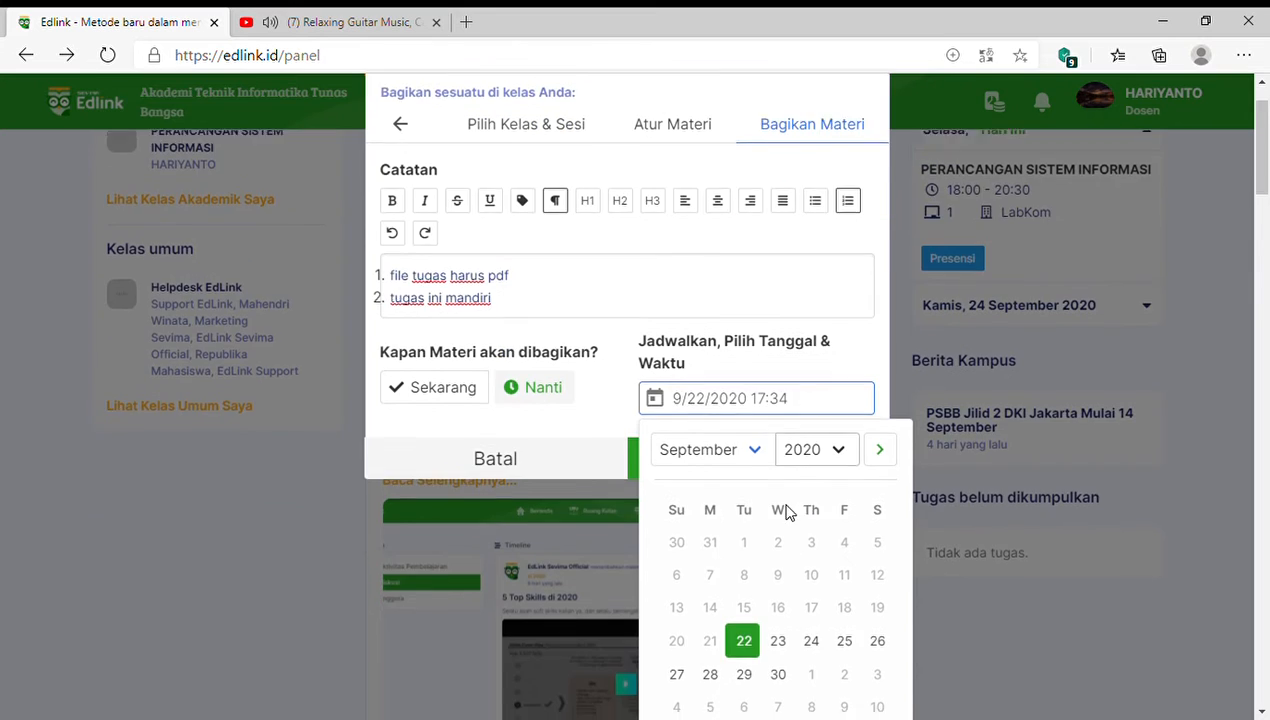
pyautogui.scroll(2, 780, 482)
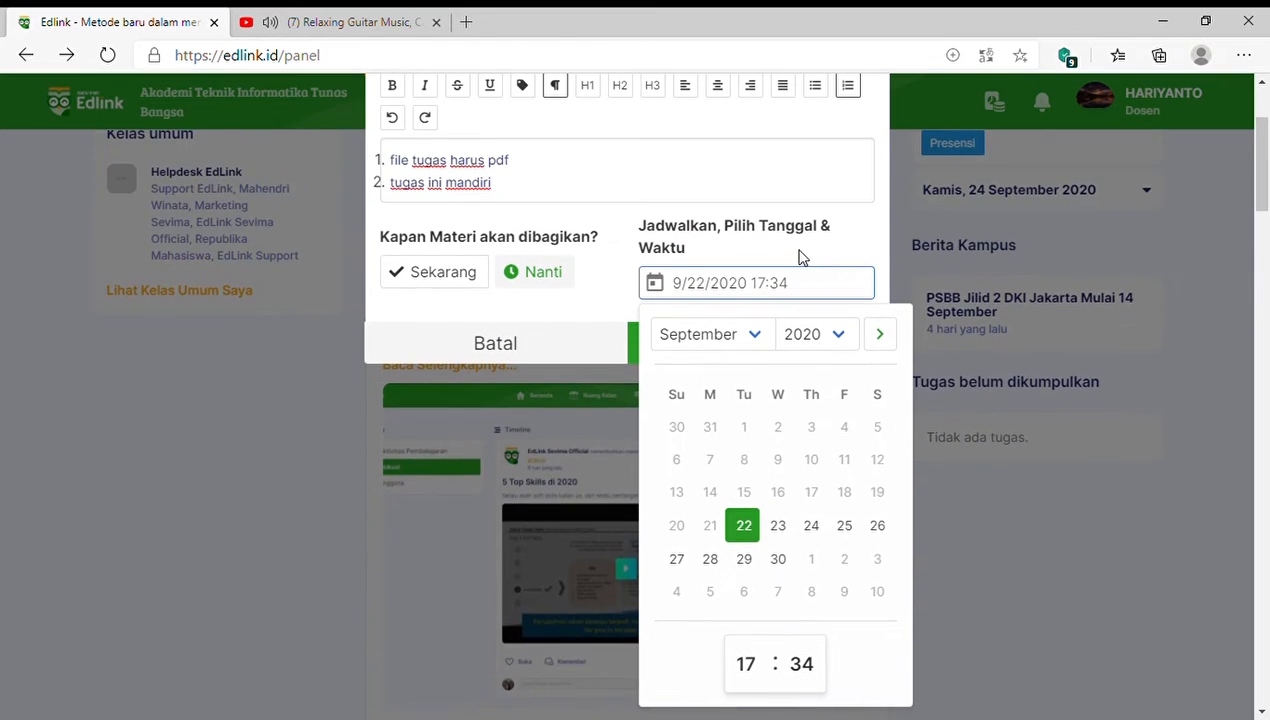
pyautogui.click(802, 255)
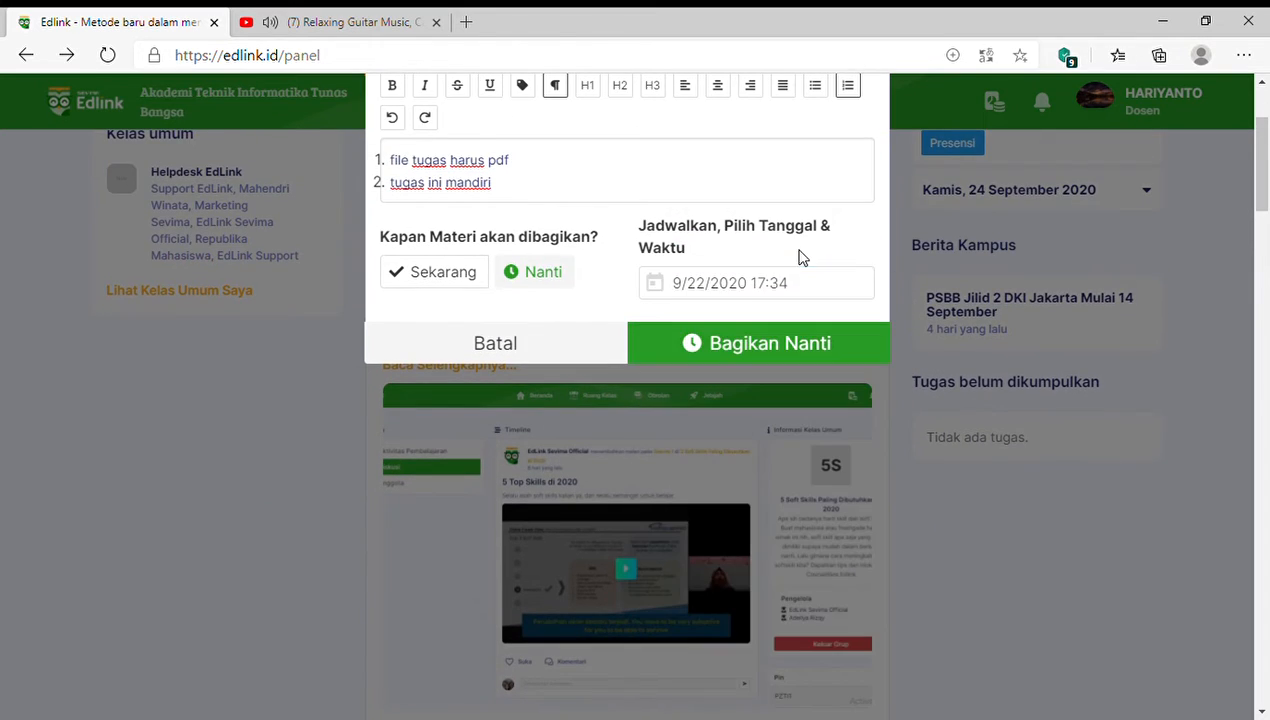
# Set the material's sharing time to Sekarang and share it with the class.
pyautogui.click(461, 280)
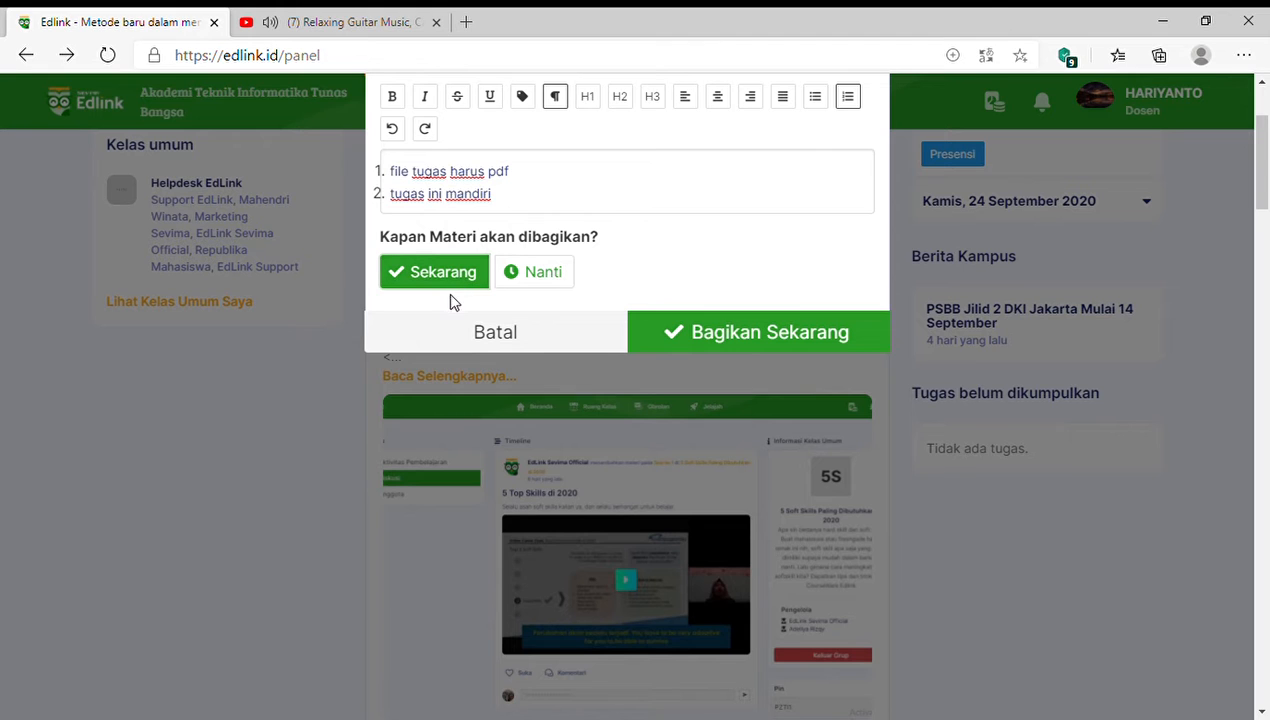
pyautogui.scroll(2, 765, 335)
pyautogui.click(757, 518)
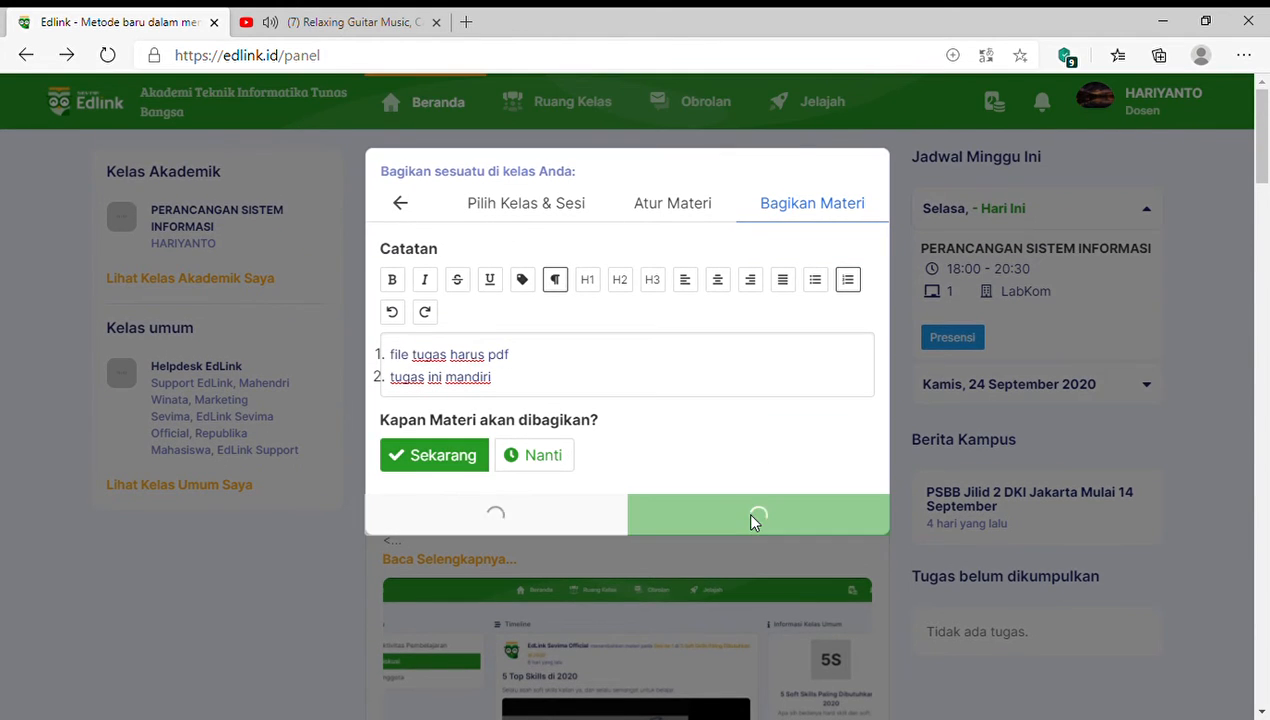
# Review the shared material's post in the timeline, including its title, notes, image and comment field.
pyautogui.scroll(-2, 728, 499)
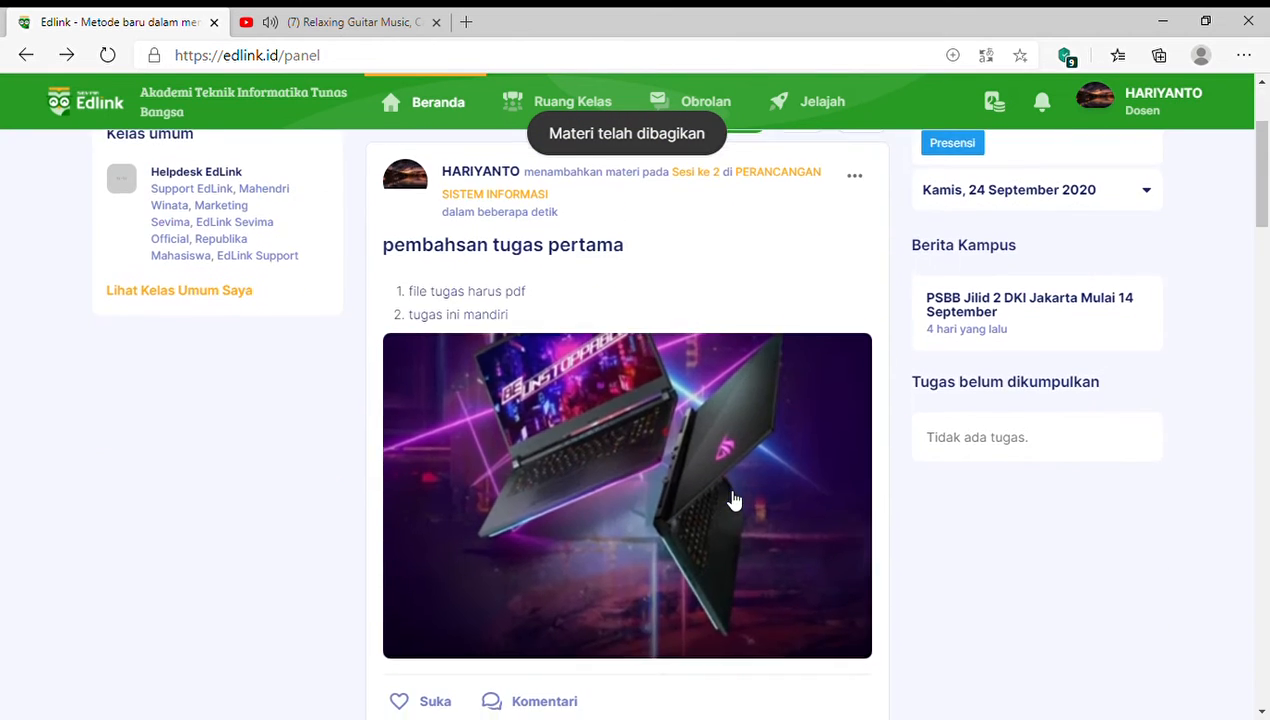
pyautogui.scroll(1, 595, 295)
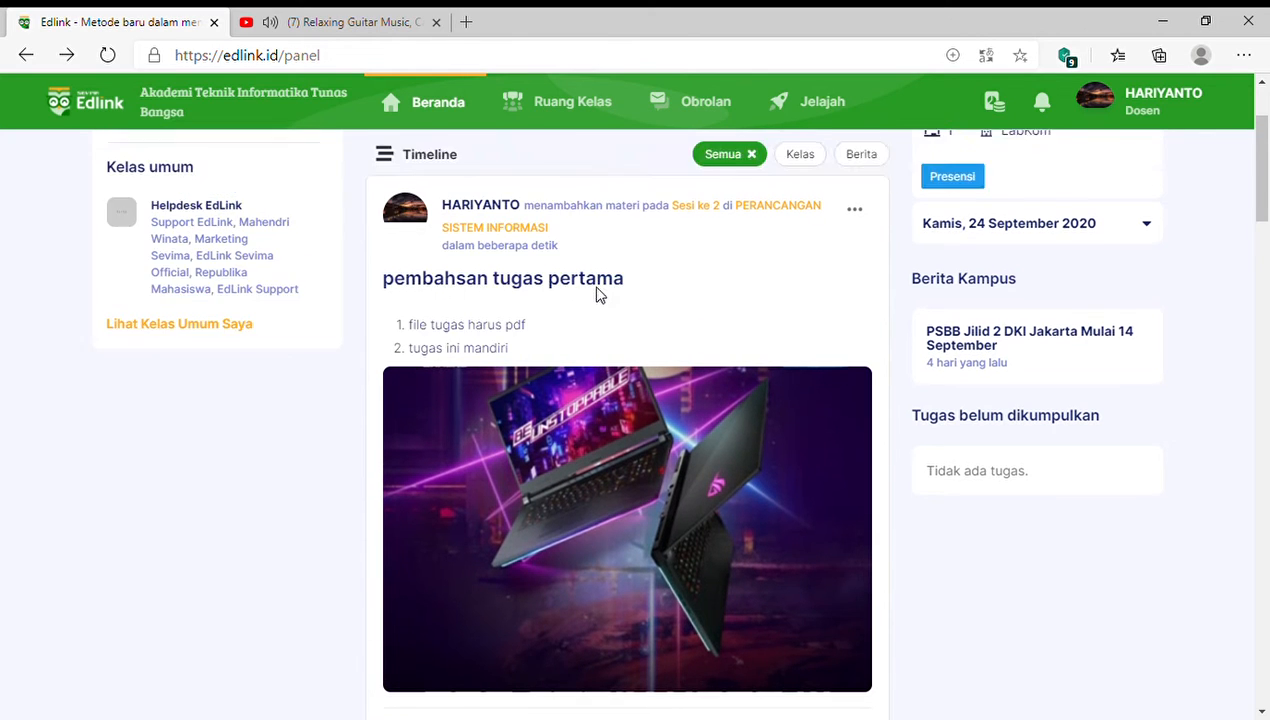
pyautogui.scroll(2, 590, 300)
pyautogui.scroll(-1, 560, 365)
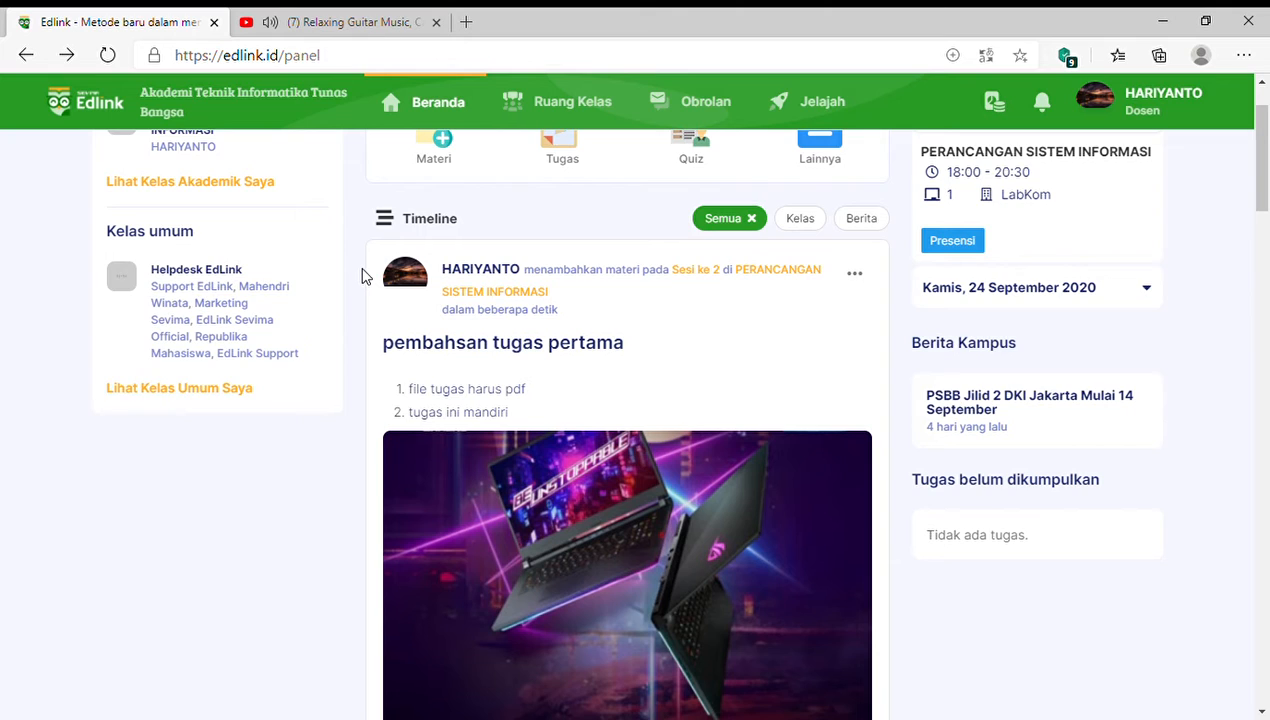
pyautogui.scroll(-1, 363, 277)
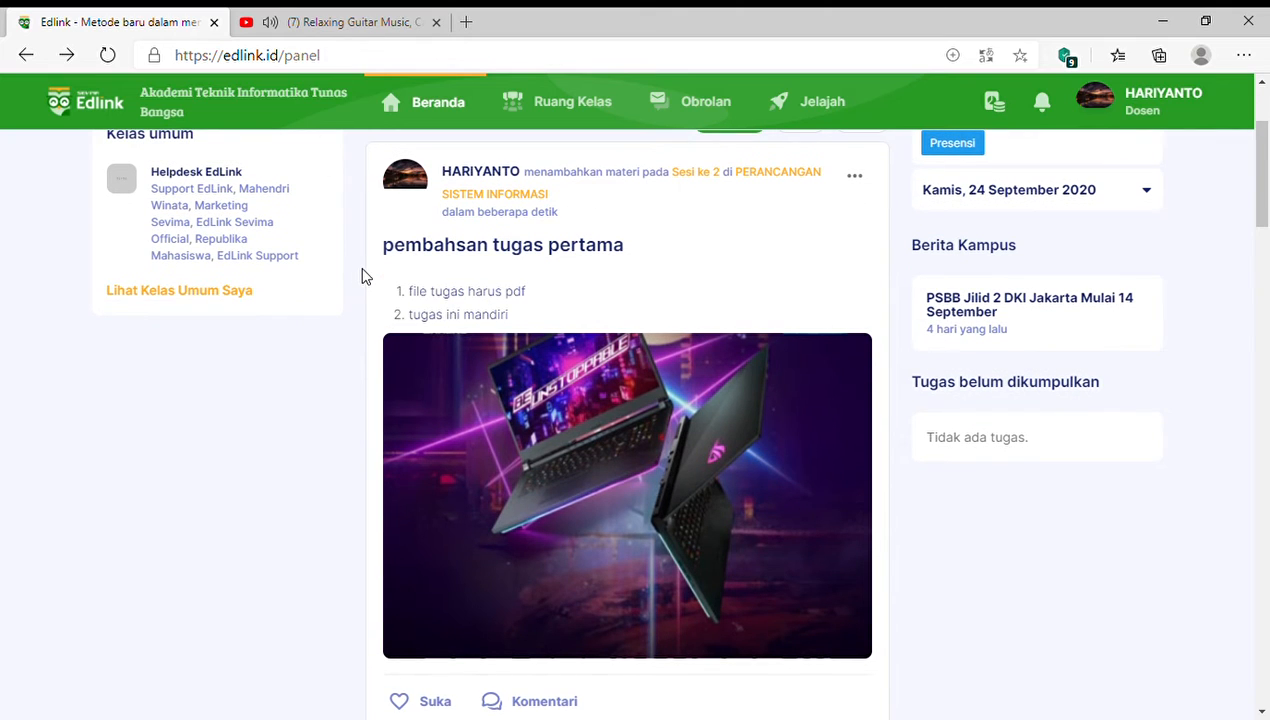
pyautogui.scroll(-4, 363, 277)
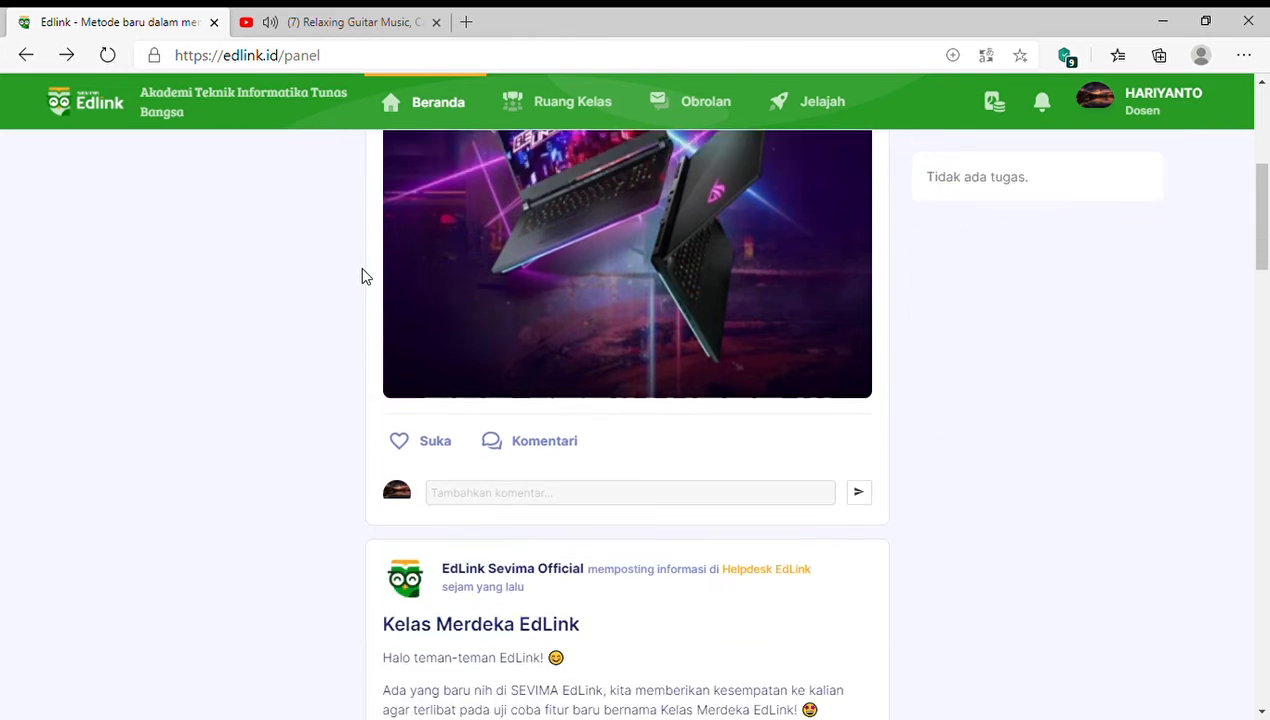
pyautogui.scroll(4, 363, 277)
pyautogui.scroll(-3, 363, 277)
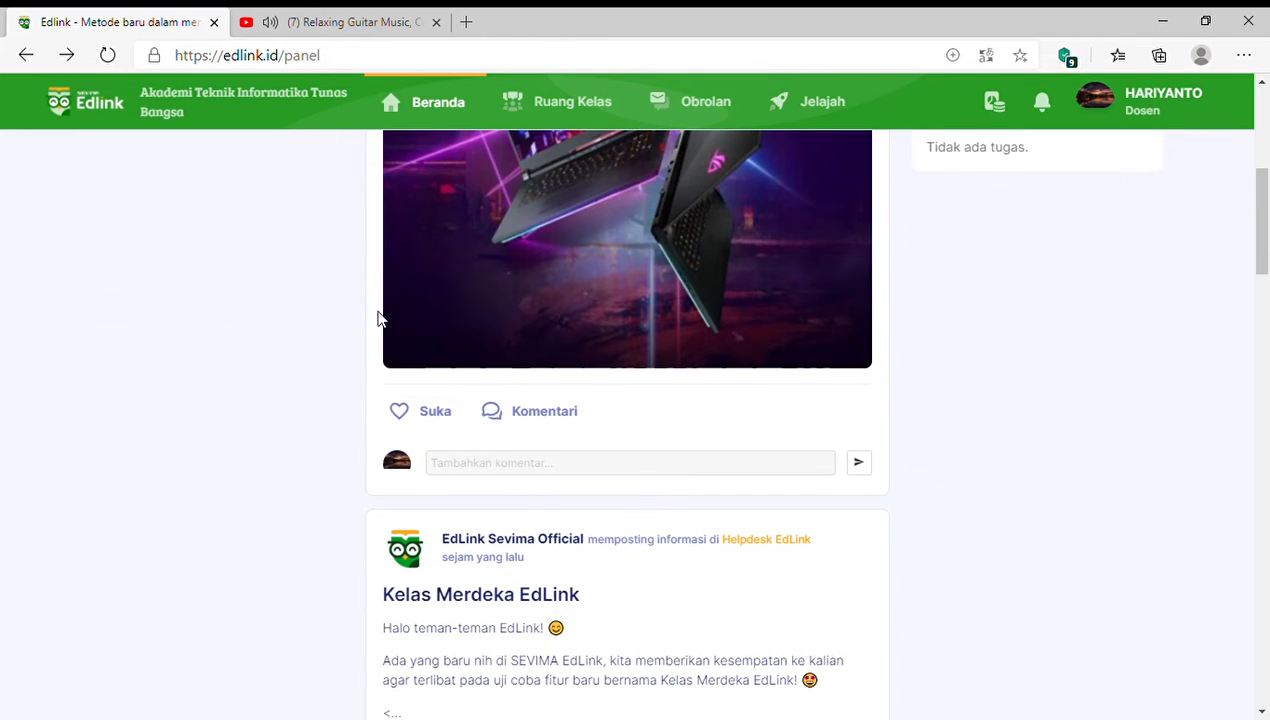
pyautogui.click(582, 467)
pyautogui.scroll(5, 256, 420)
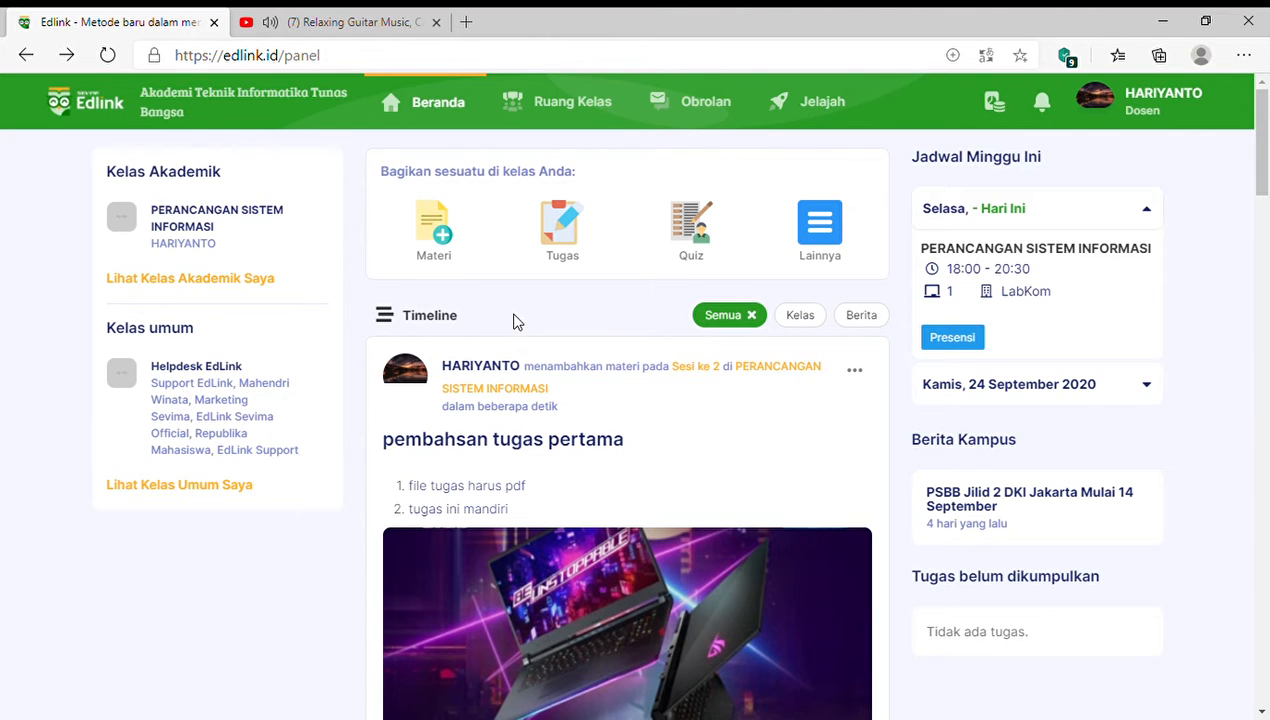
# Start a new assignment for the class PERANCANGAN SISTEM INFORMASI and choose Sesi 2 for it.
pyautogui.click(576, 231)
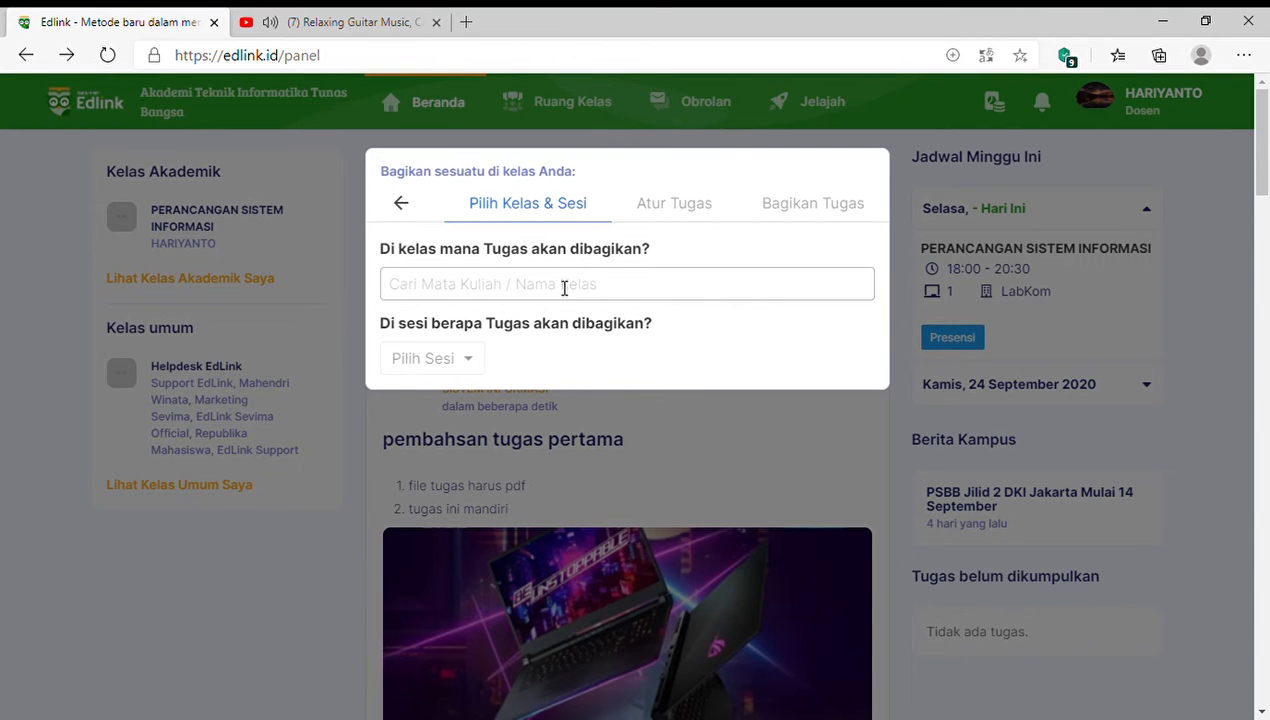
pyautogui.click(564, 288)
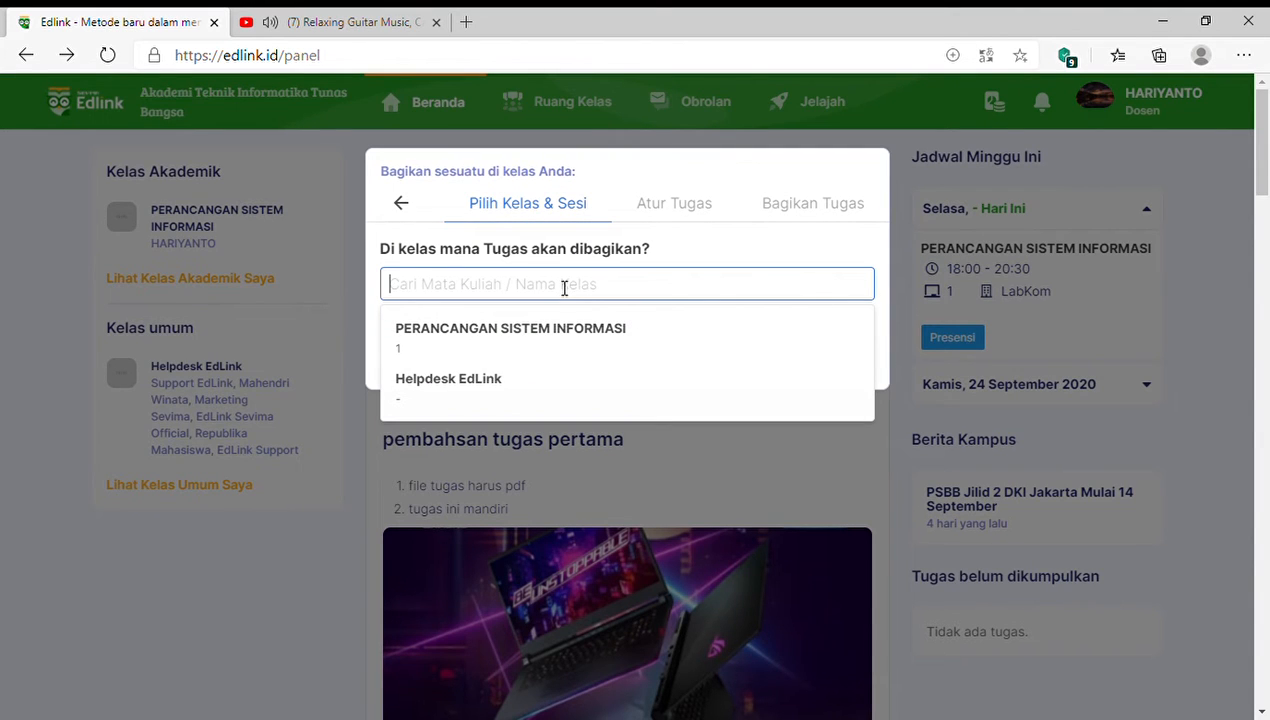
pyautogui.click(535, 341)
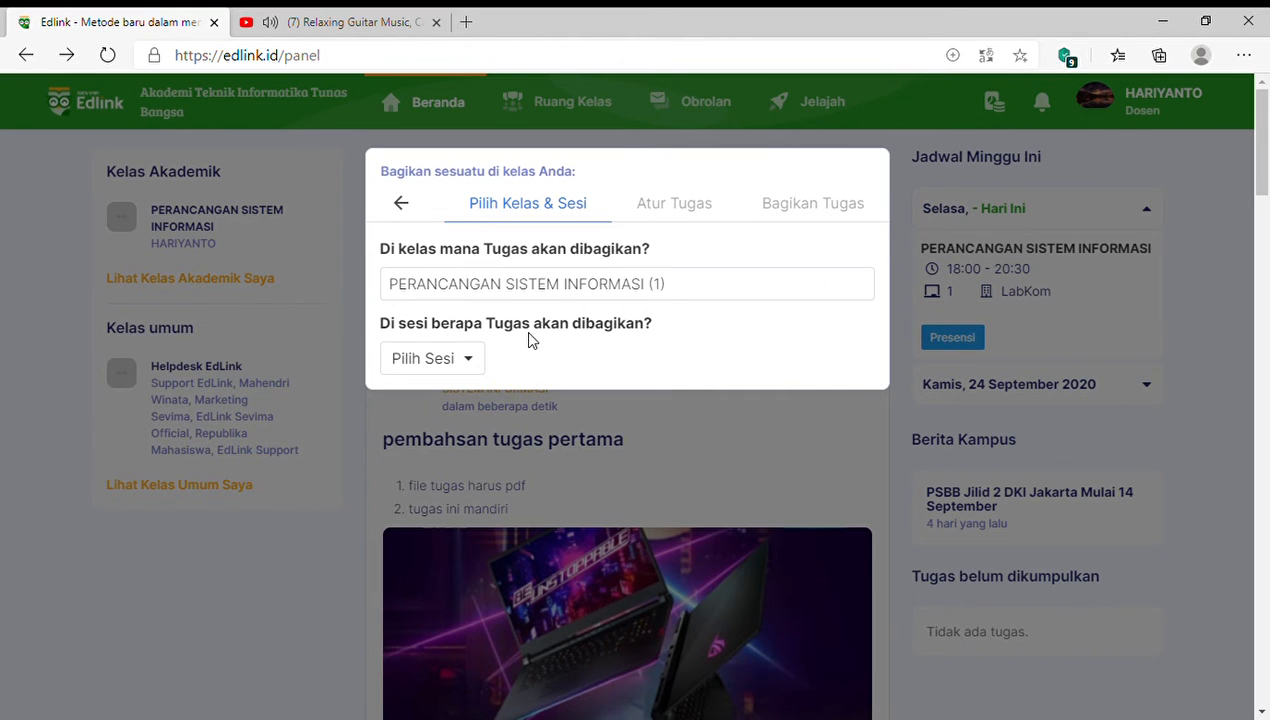
pyautogui.click(453, 365)
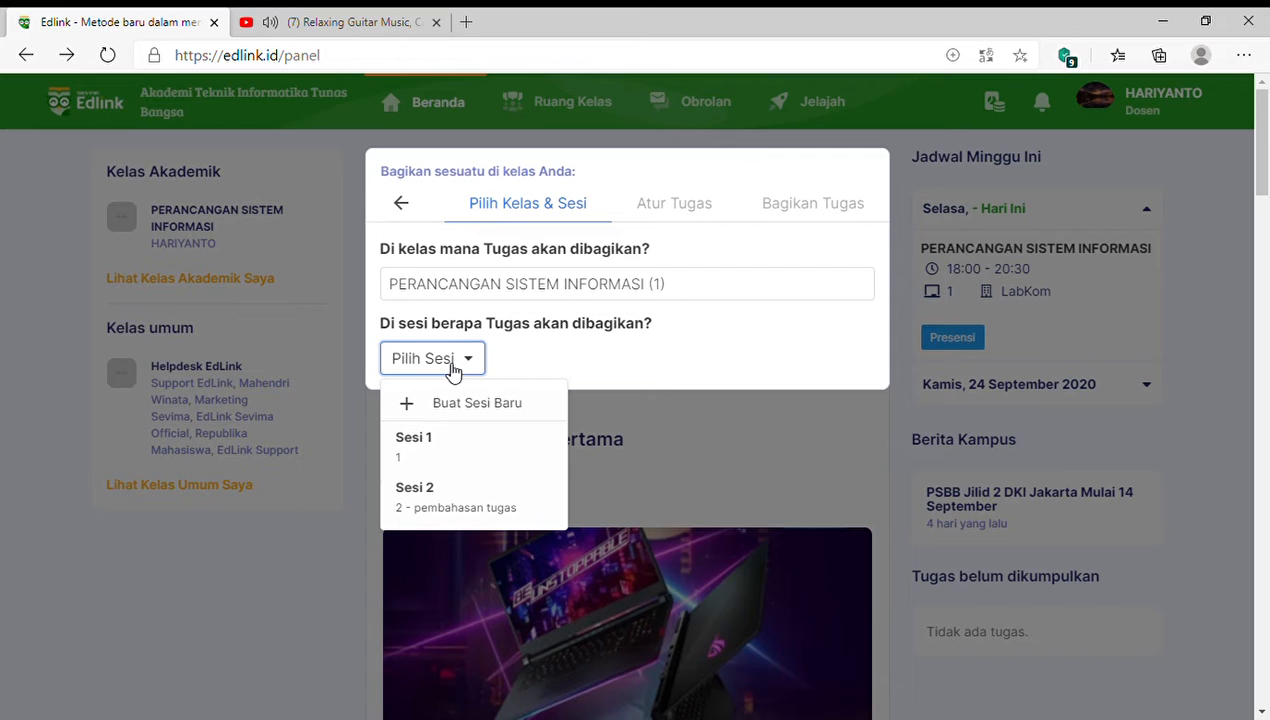
pyautogui.click(437, 488)
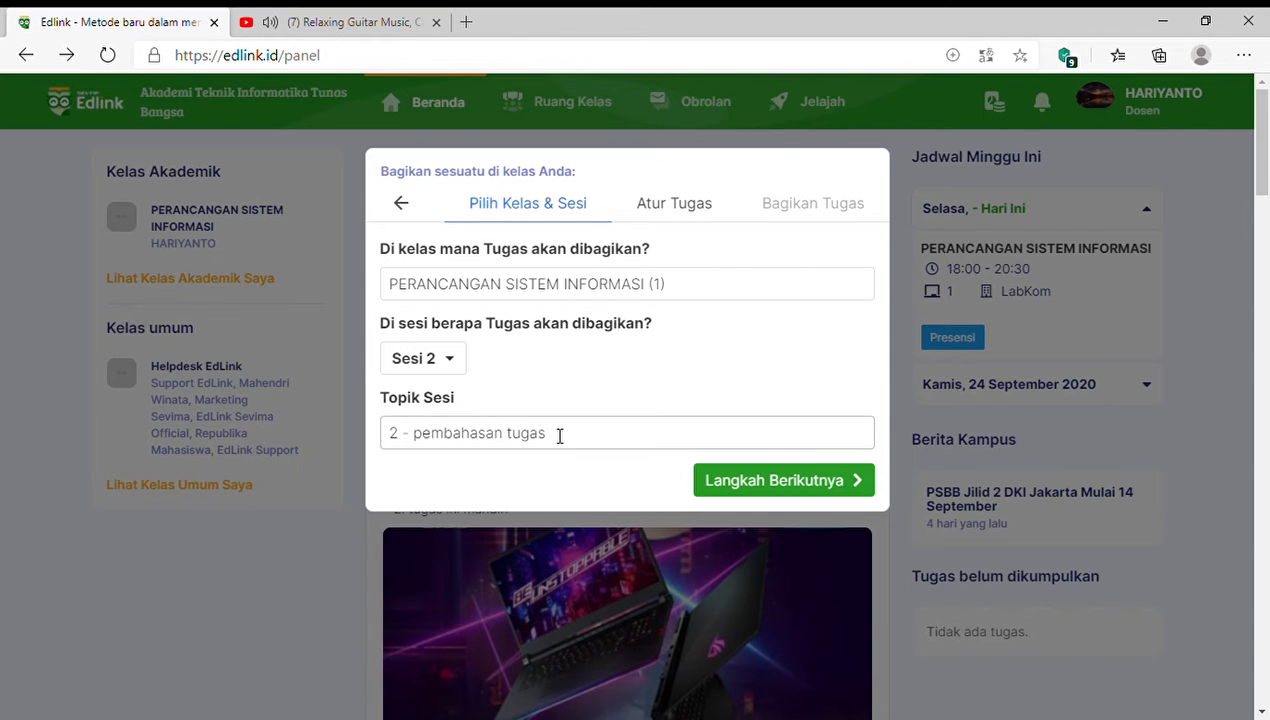
# Change the session topic to "pembahasan tugas2 -" and proceed to the assignment setup.
pyautogui.click(414, 432)
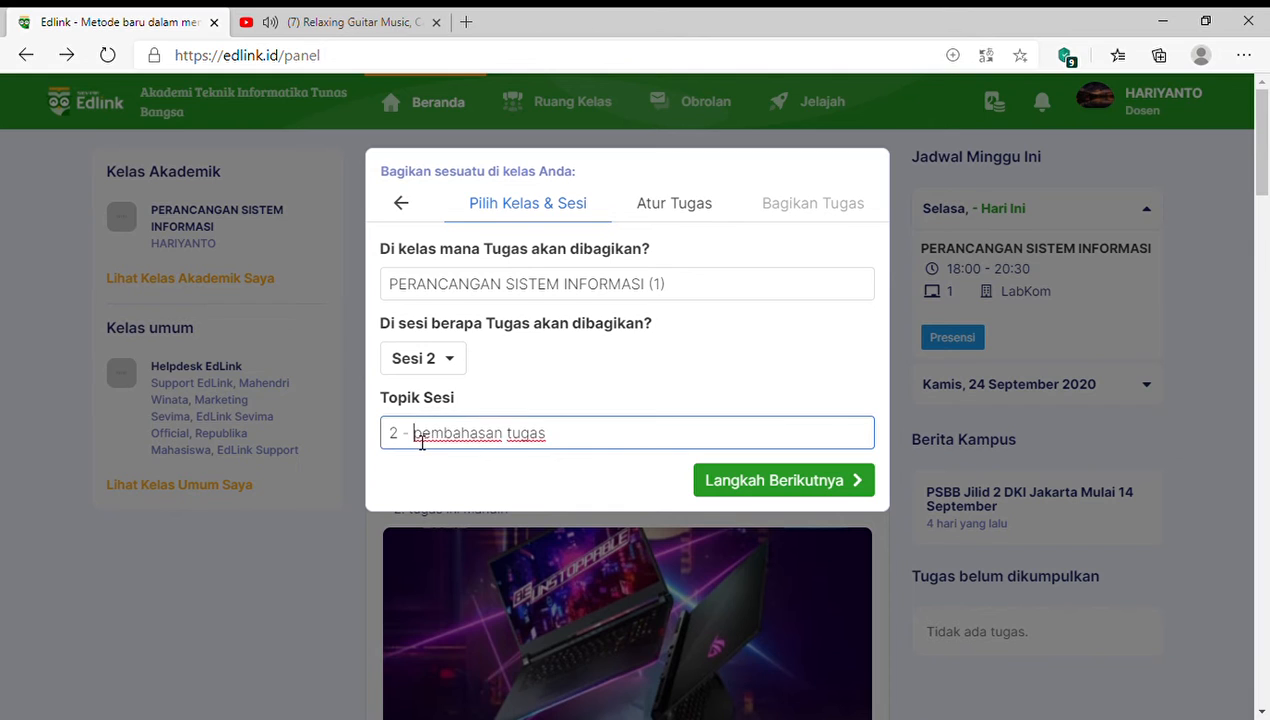
pyautogui.moveTo(417, 431); pyautogui.dragTo(642, 444)
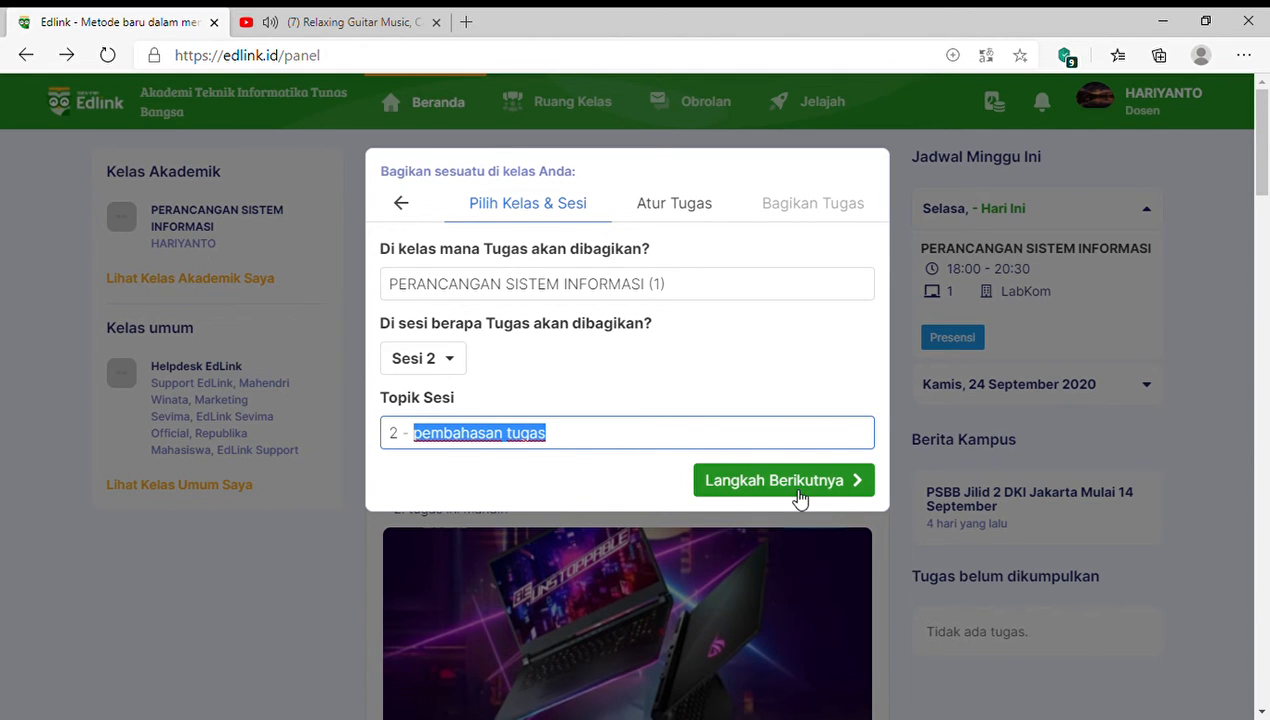
pyautogui.moveTo(510, 445); pyautogui.dragTo(389, 432)
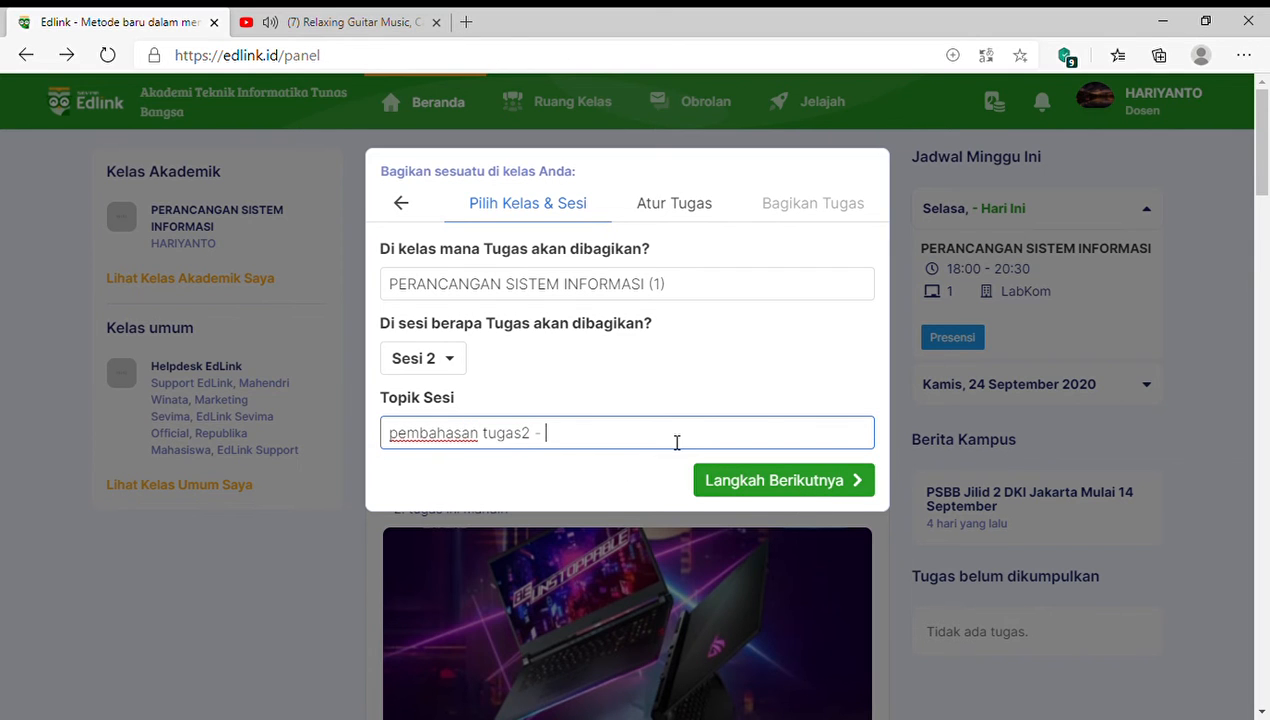
pyautogui.click(787, 485)
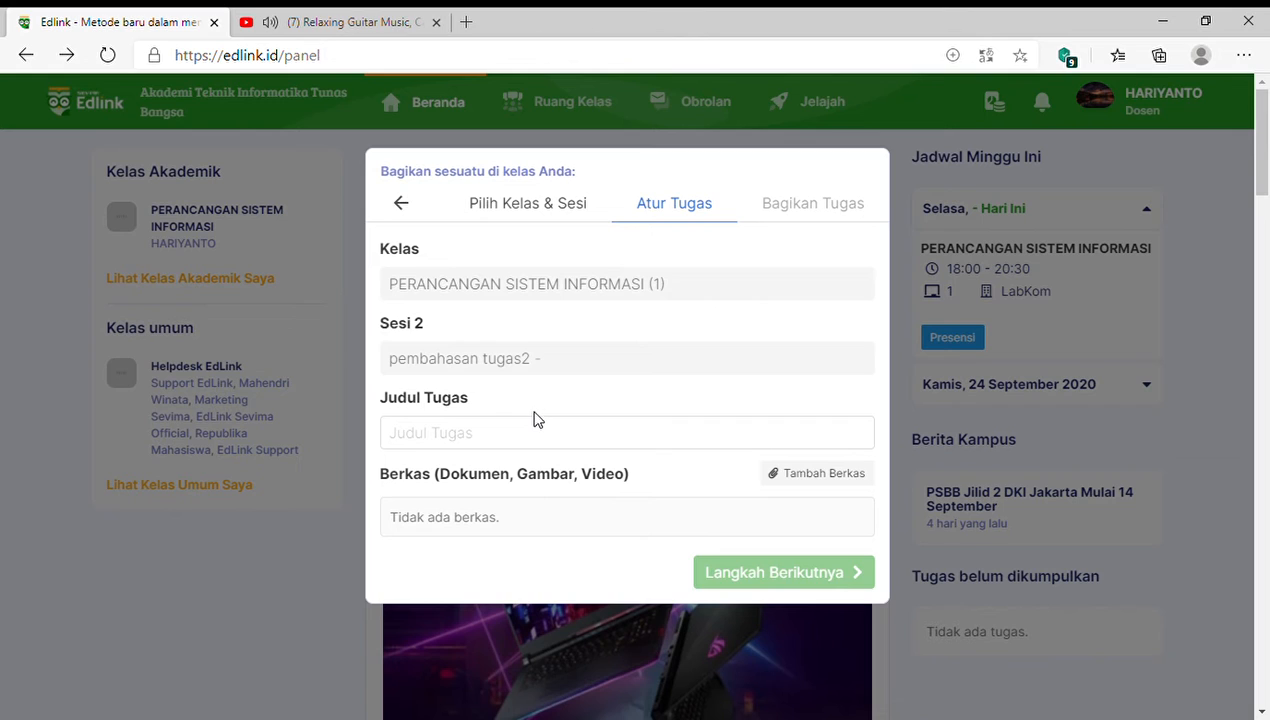
# Title the assignment "tugas terusan dari tugas pertama" and proceed to its sharing settings.
pyautogui.click(447, 433)
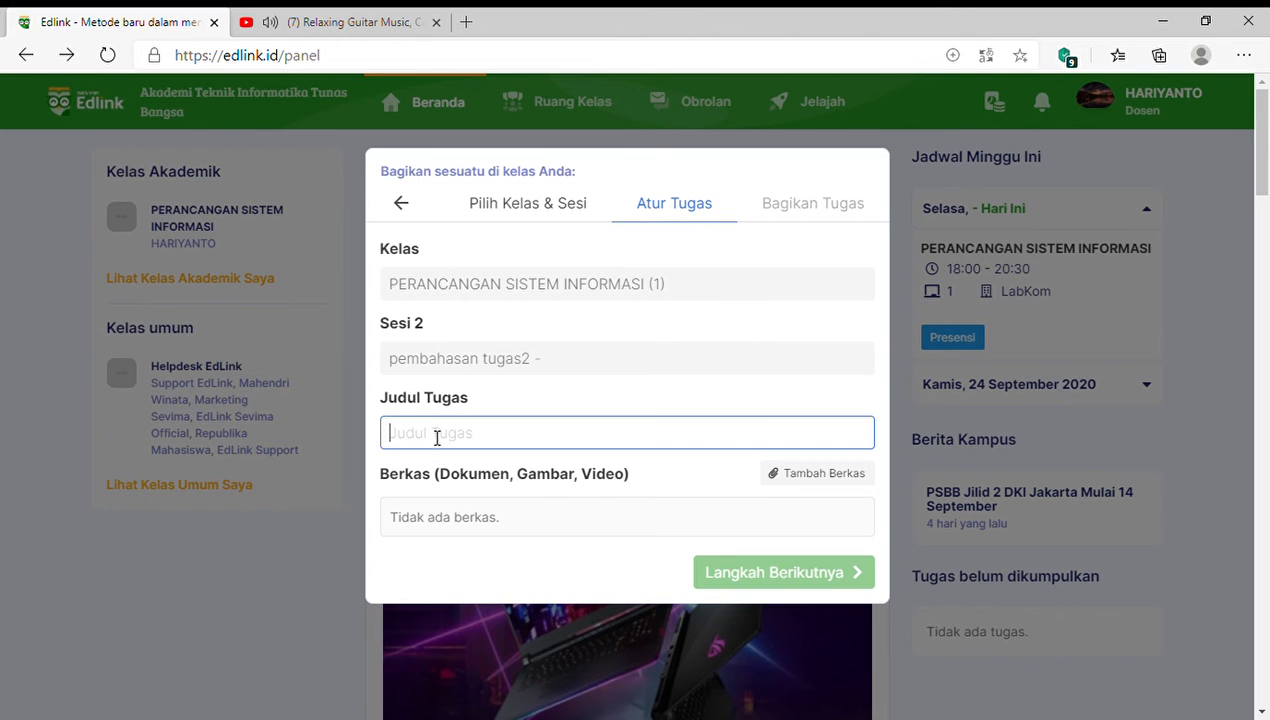
pyautogui.write('tugas')
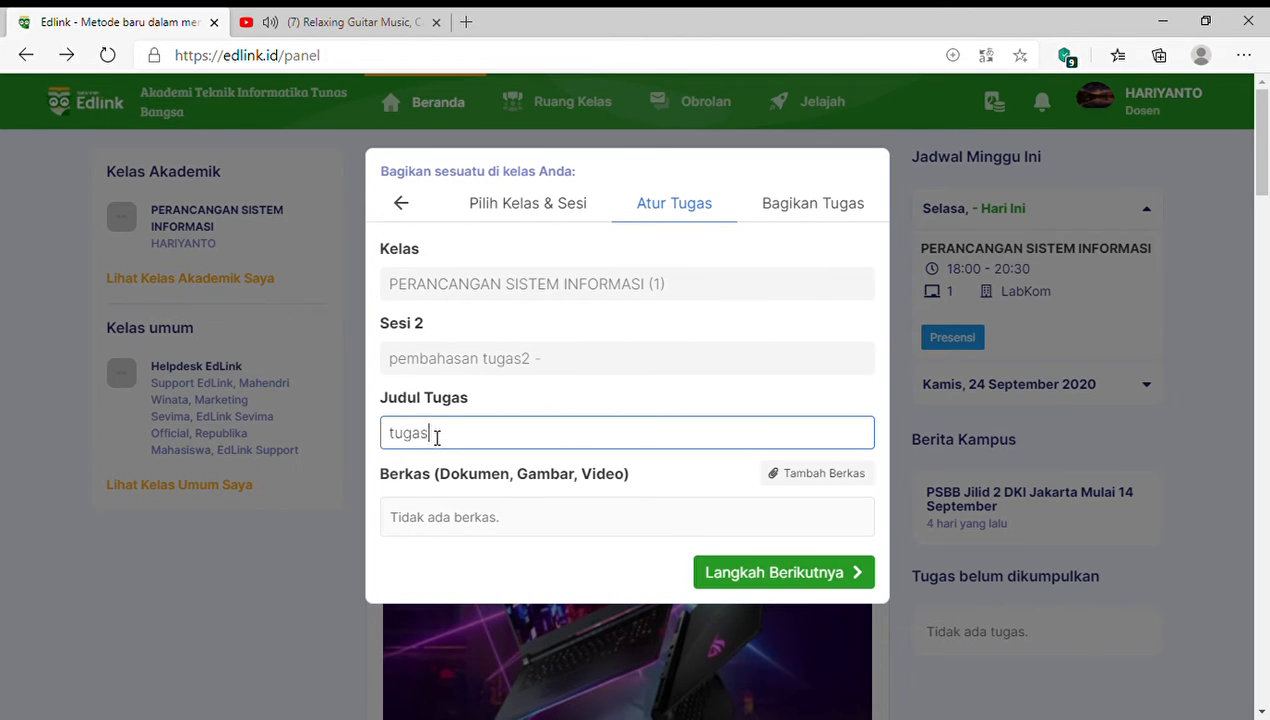
pyautogui.write(' terusan dari ')
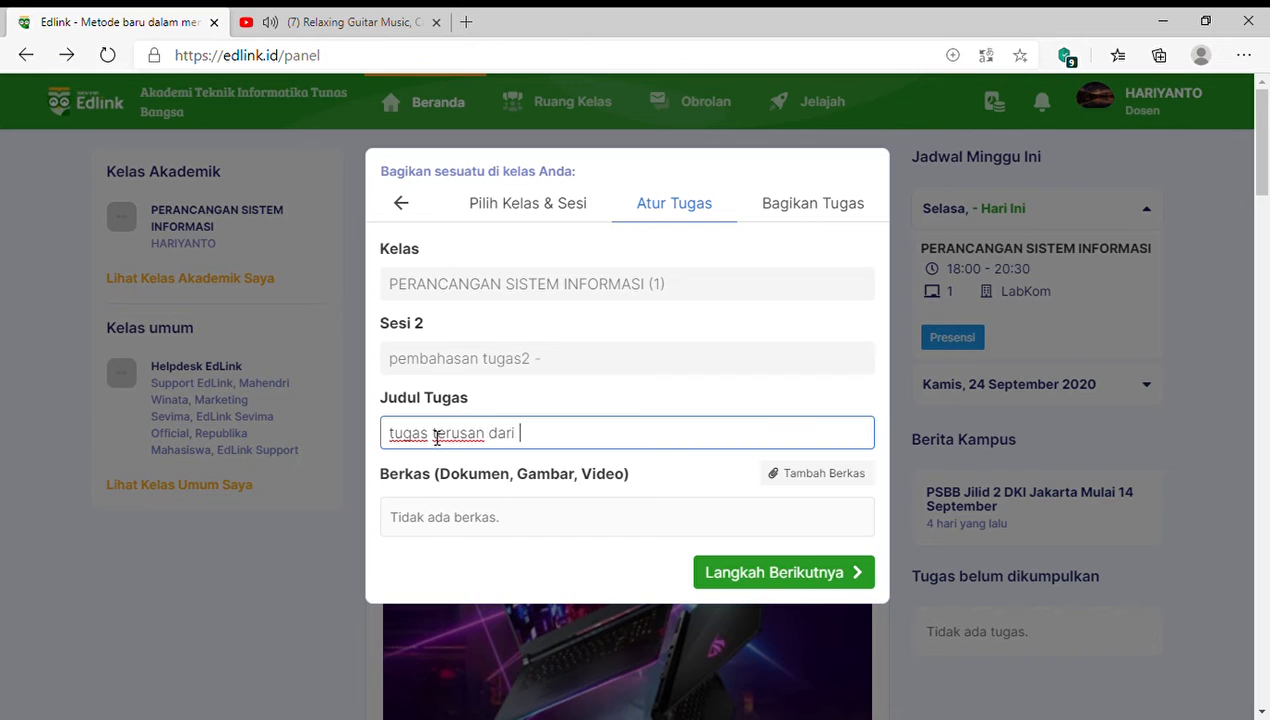
pyautogui.write('tugas pertama')
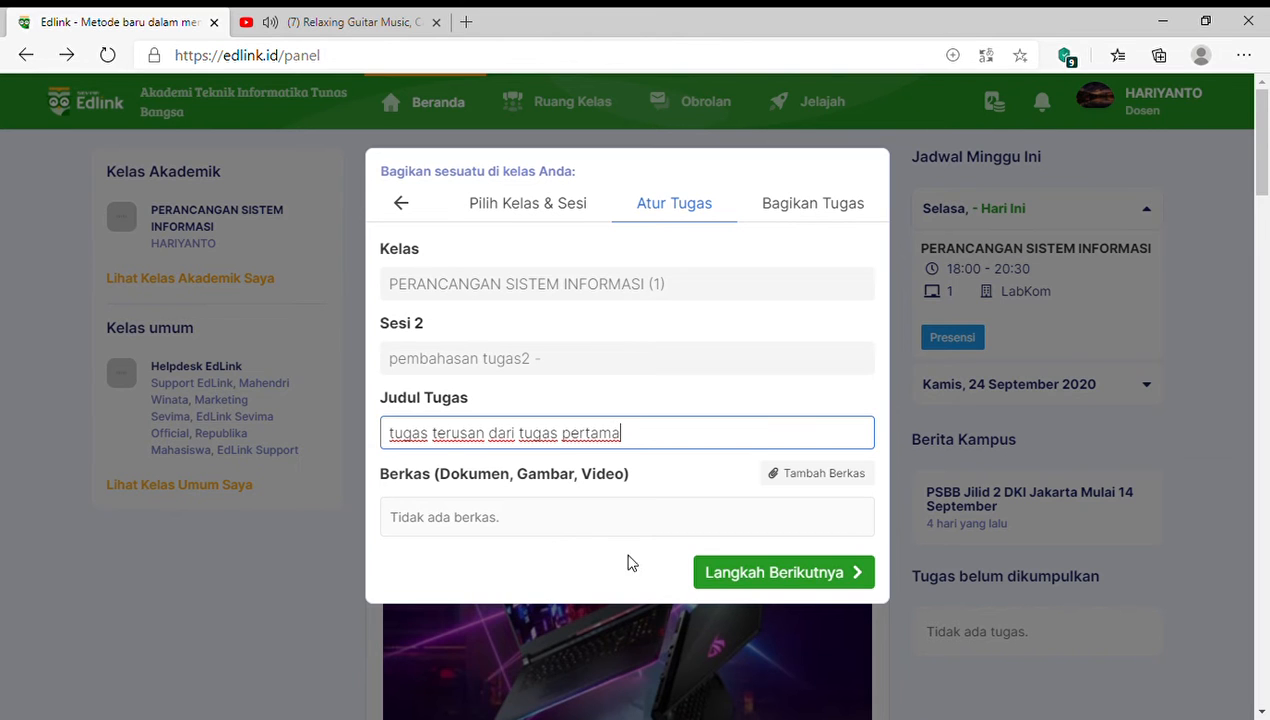
pyautogui.click(765, 577)
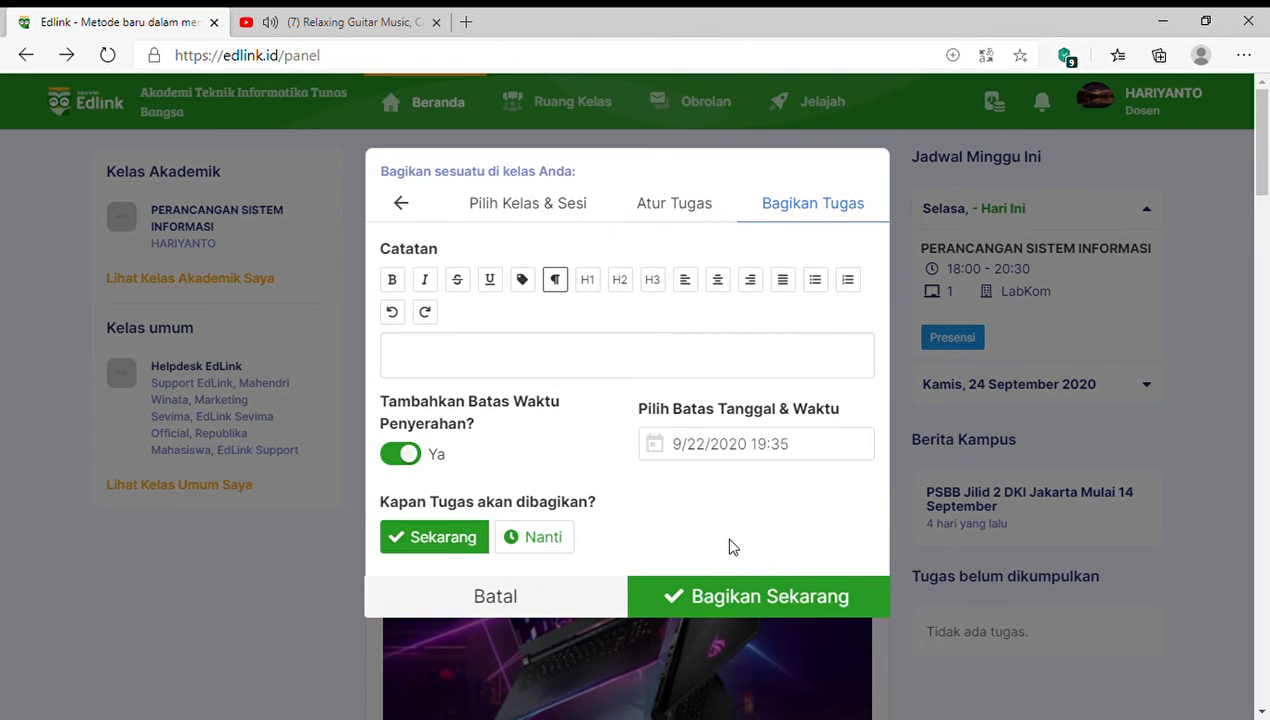
# Write a numbered list in the assignment's notes with "file tetap harus pdf" and an empty second item.
pyautogui.click(537, 352)
pyautogui.write('1. file tetap har')
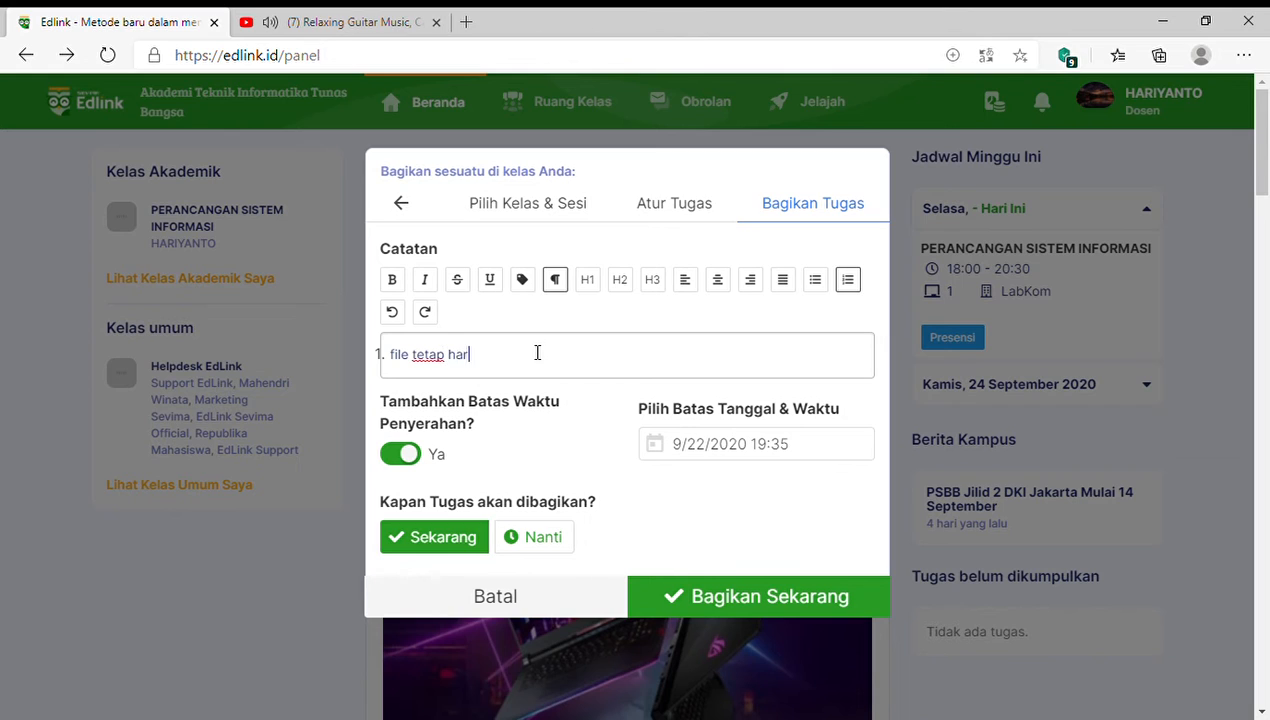
pyautogui.write('us pdf')
pyautogui.press('Return')
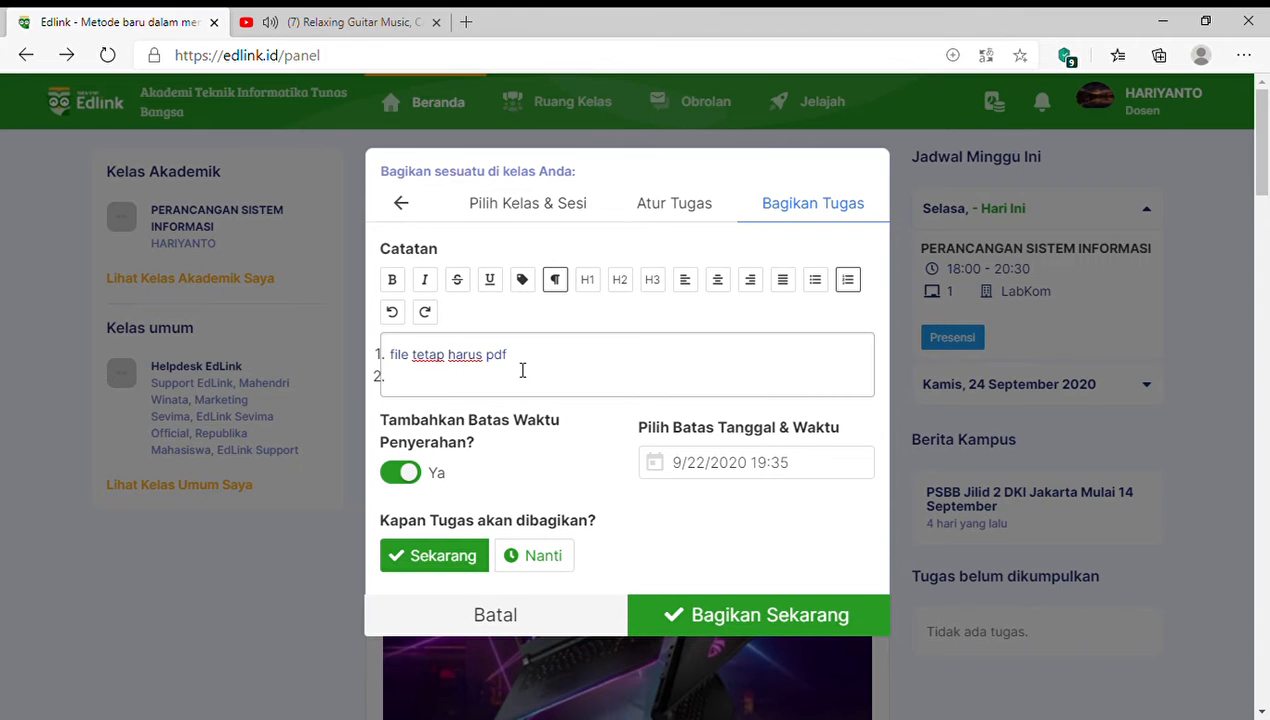
# Set the assignment's submission deadline to 9/23/2020 at 10:00.
pyautogui.scroll(-1, 522, 370)
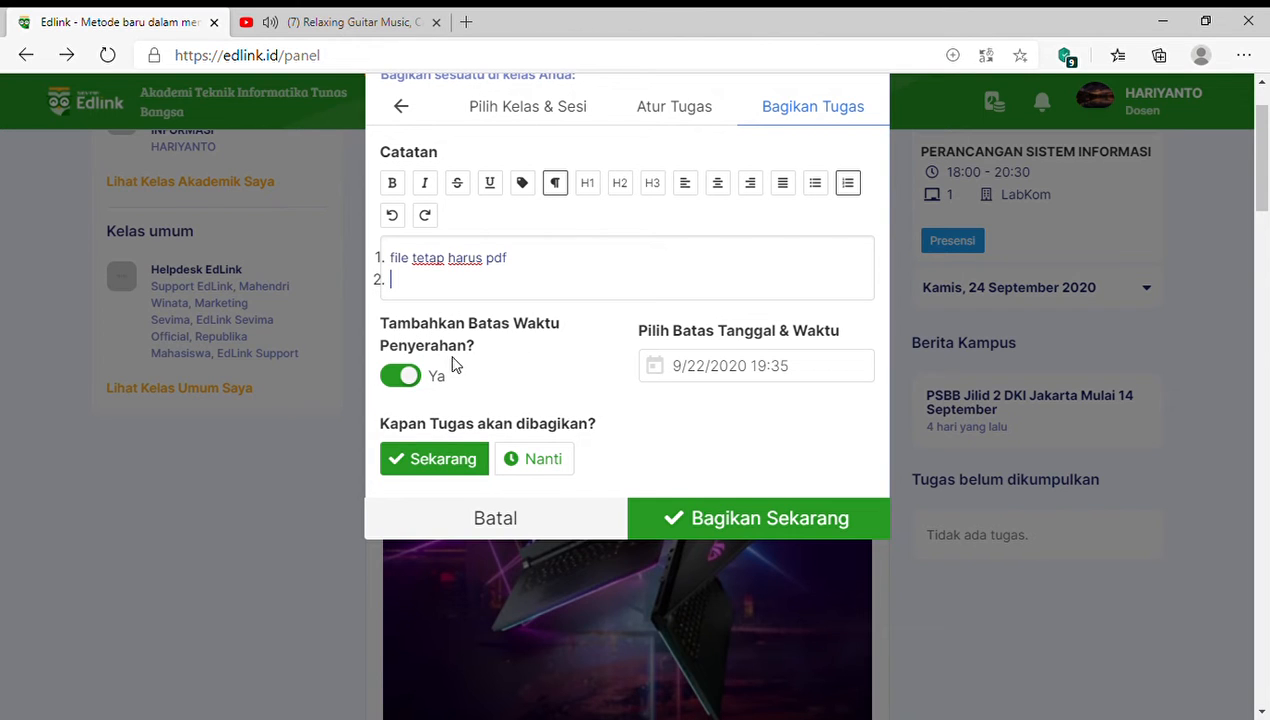
pyautogui.click(709, 377)
pyautogui.scroll(-2, 705, 405)
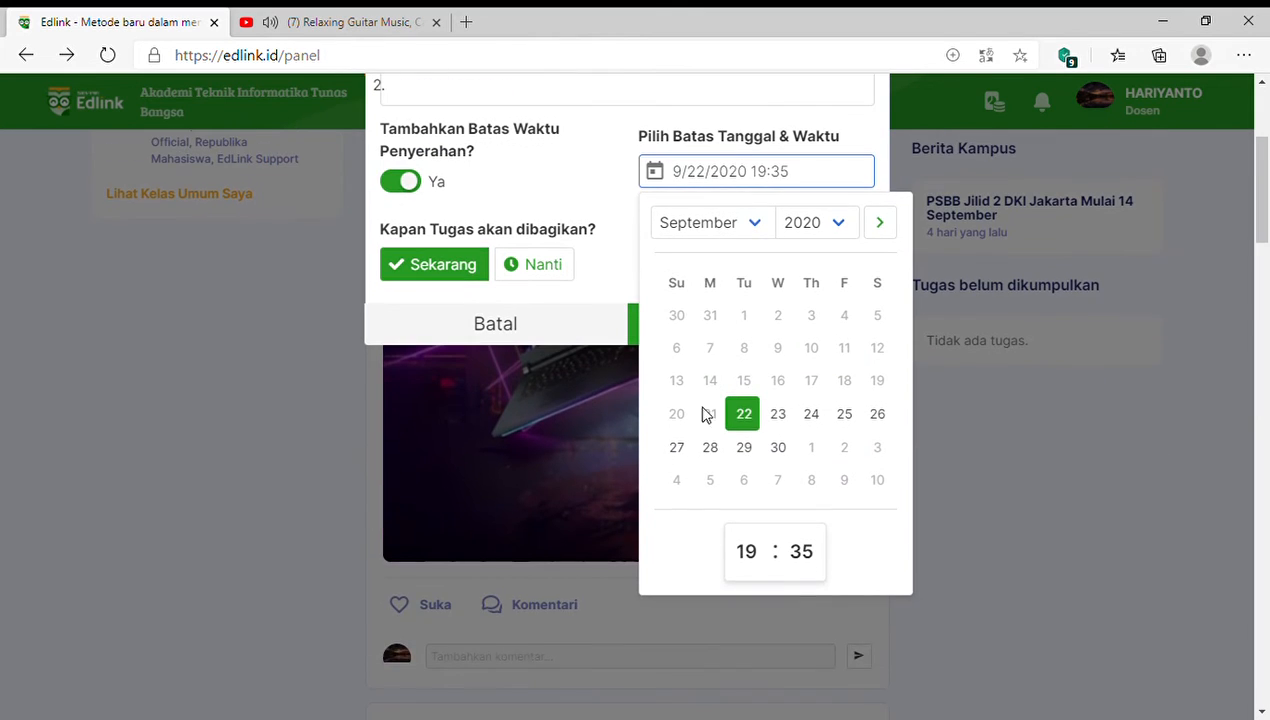
pyautogui.click(779, 425)
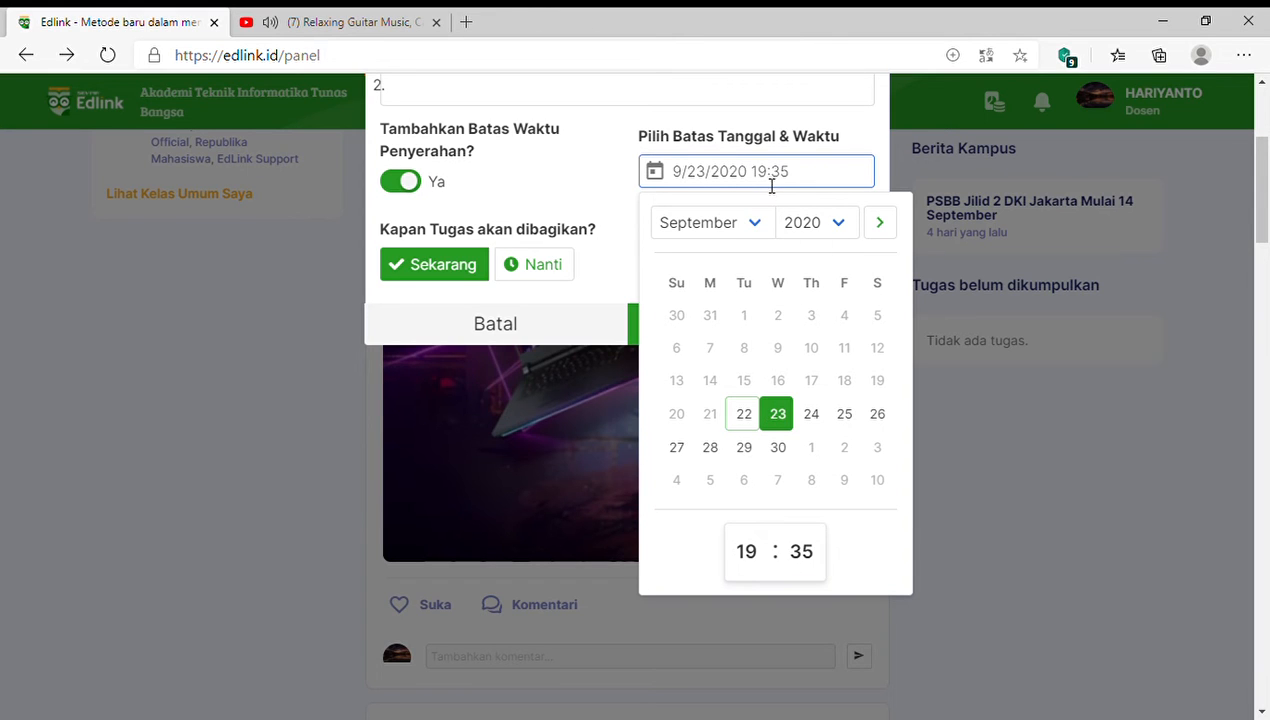
pyautogui.click(744, 541)
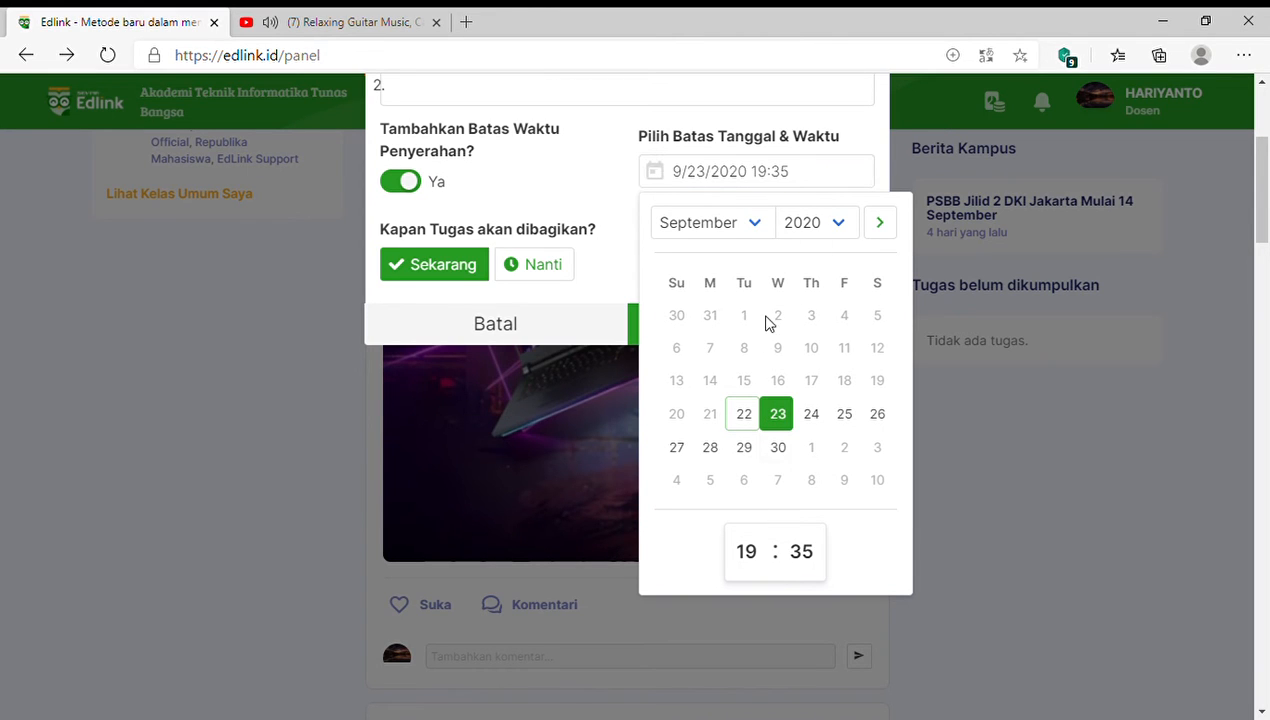
pyautogui.write('10:00')
pyautogui.click(574, 188)
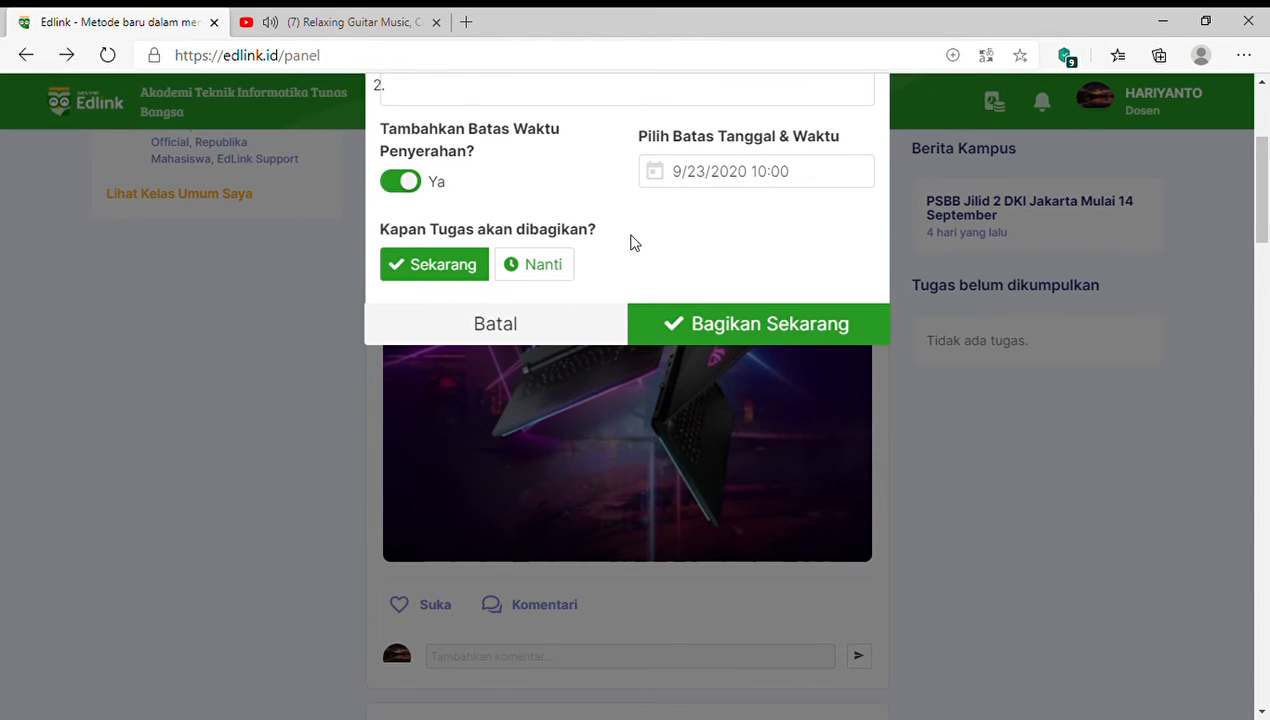
# Keep the assignment's sharing time at Sekarang and share it with the class.
pyautogui.scroll(1, 630, 243)
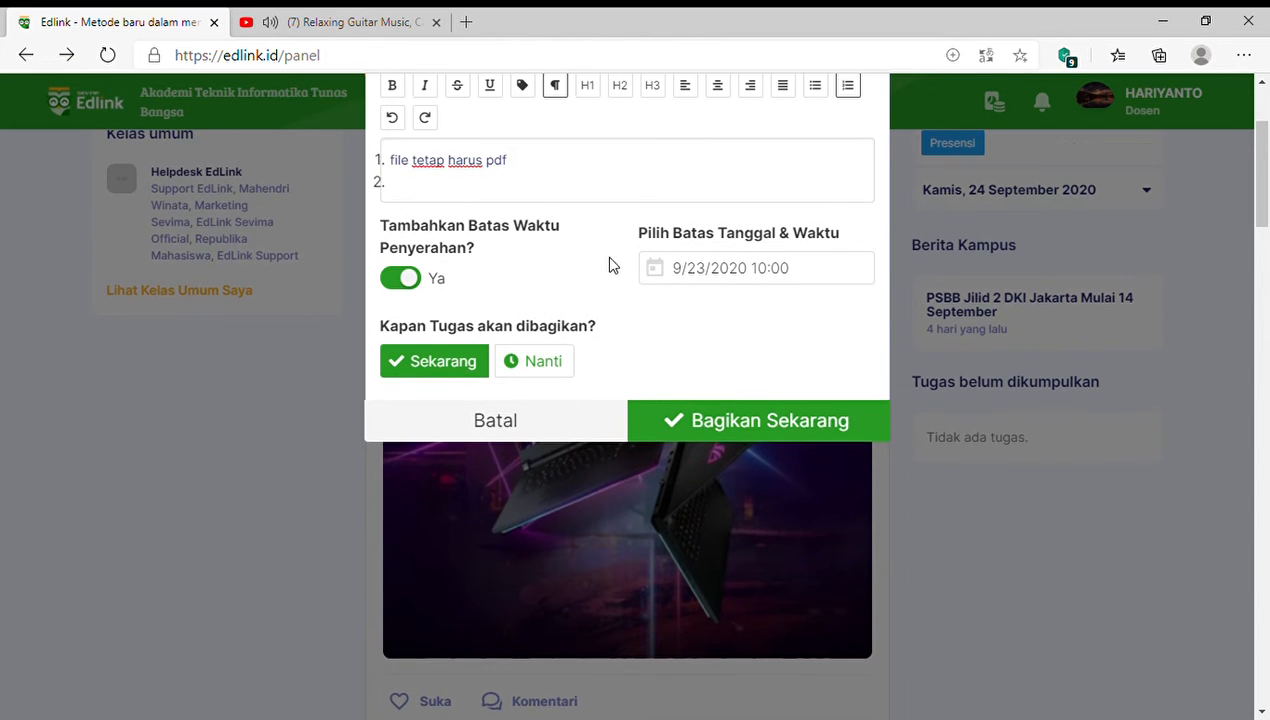
pyautogui.click(548, 366)
pyautogui.click(471, 372)
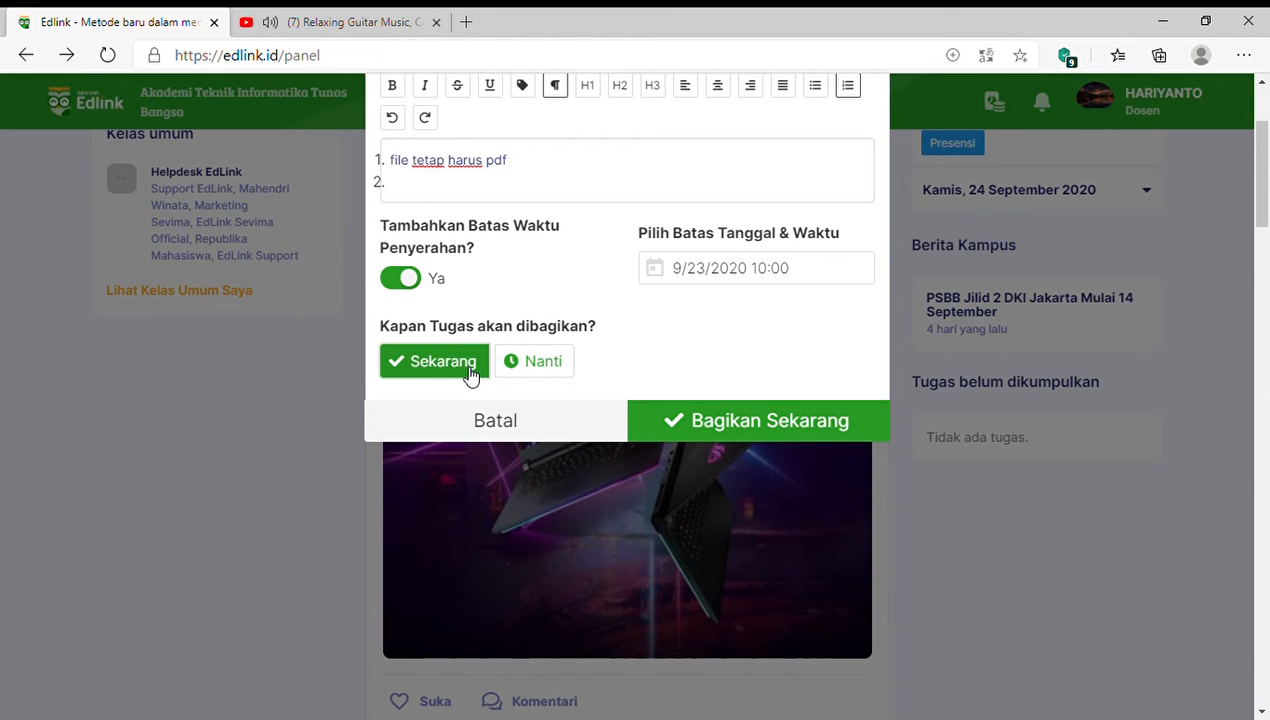
pyautogui.scroll(2, 472, 385)
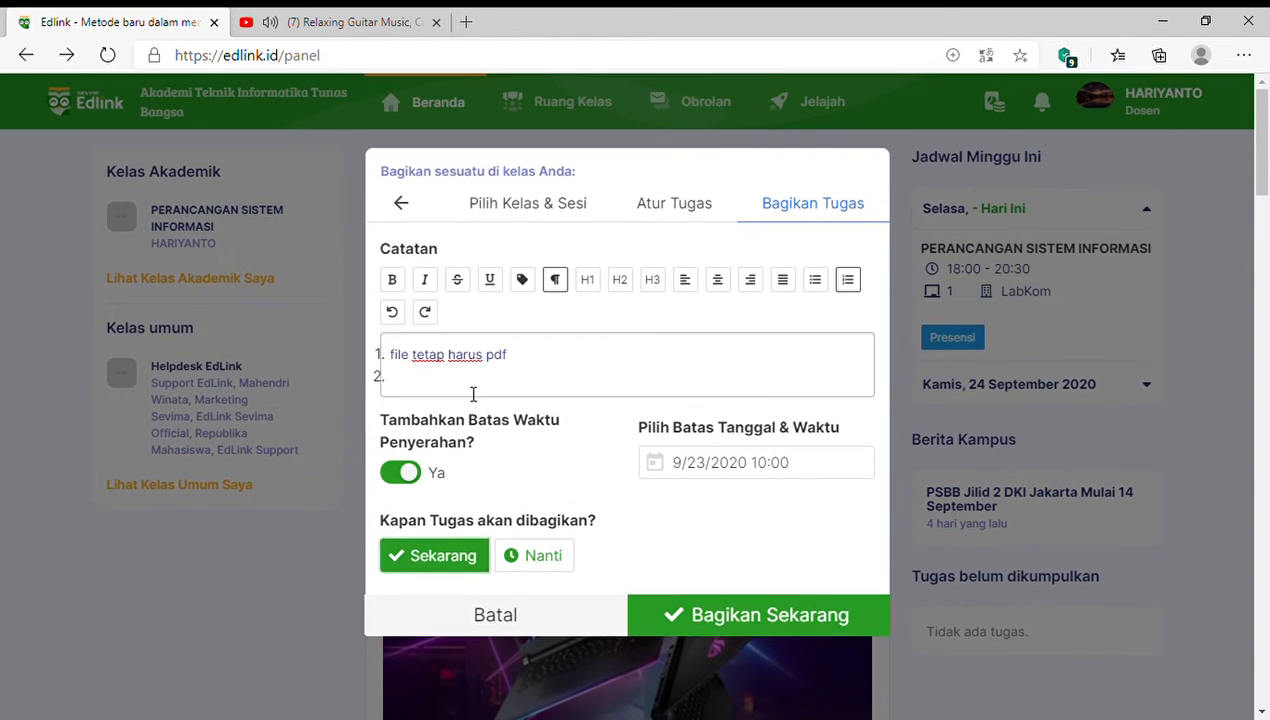
pyautogui.click(743, 616)
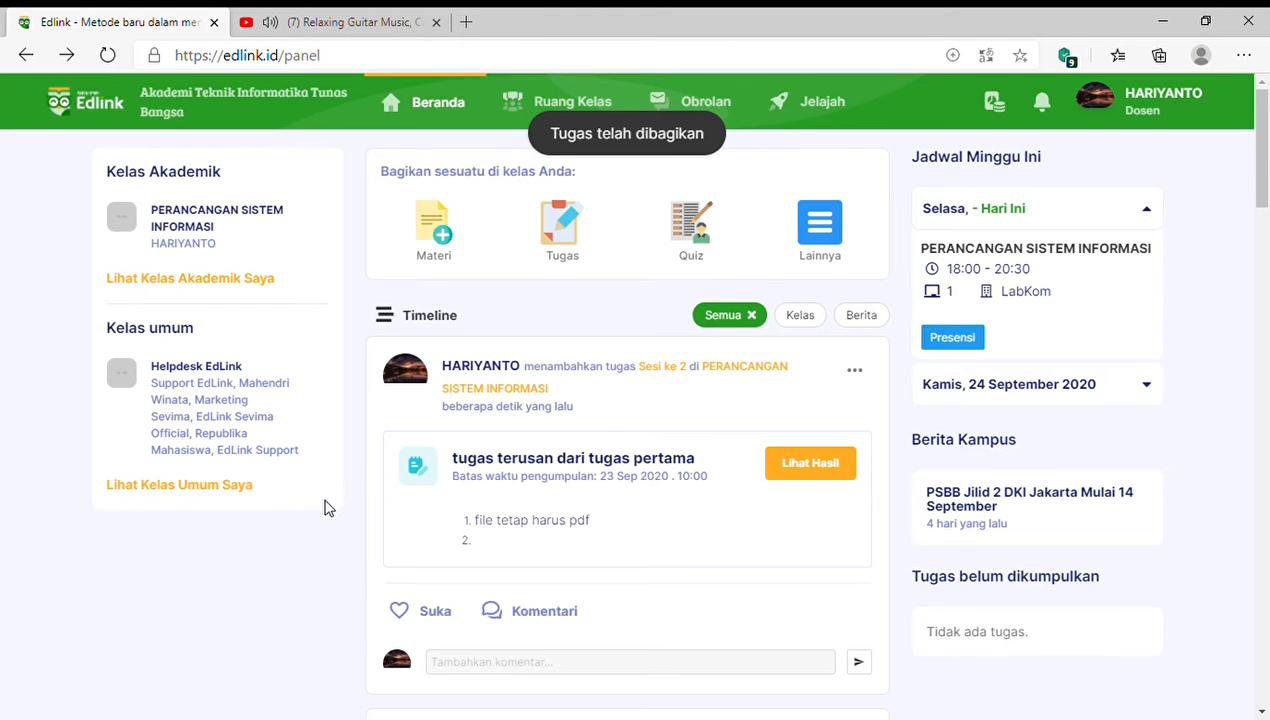
# Review the new assignment's post in the timeline and compare its header with that of the material post below it.
pyautogui.scroll(-2, 325, 508)
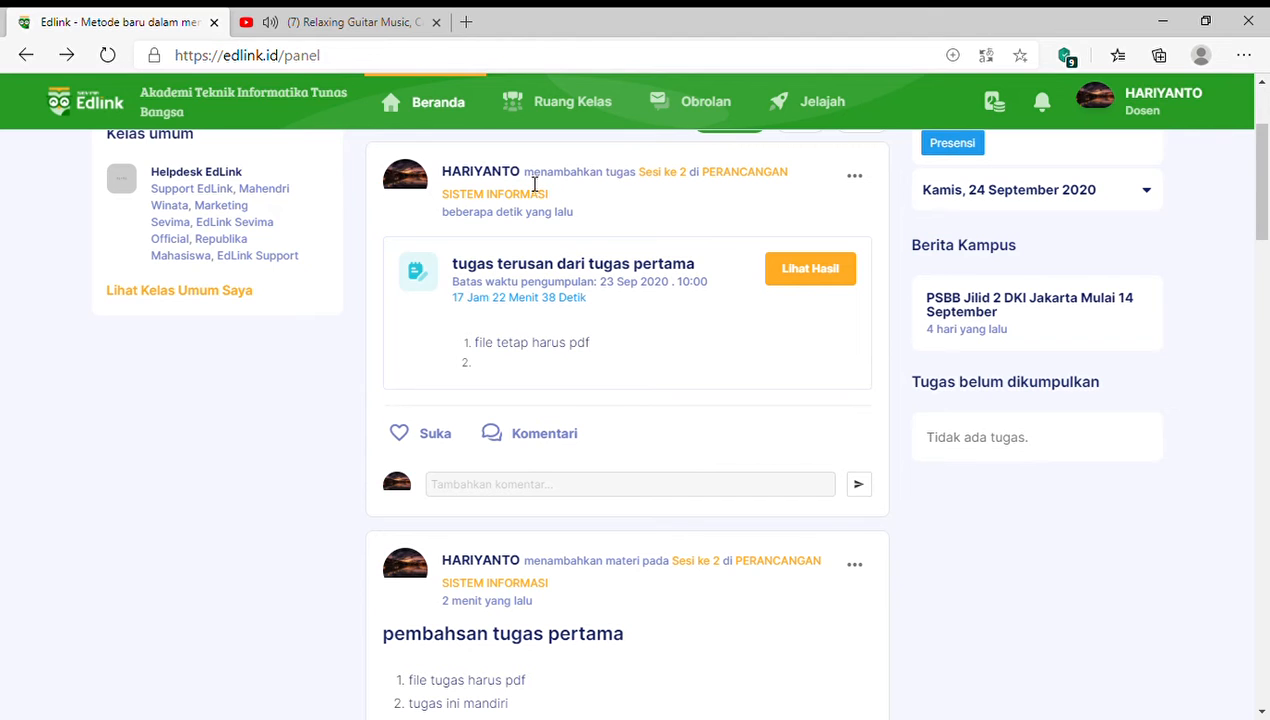
pyautogui.moveTo(524, 172); pyautogui.dragTo(648, 175)
pyautogui.click(700, 204)
pyautogui.scroll(-1, 587, 260)
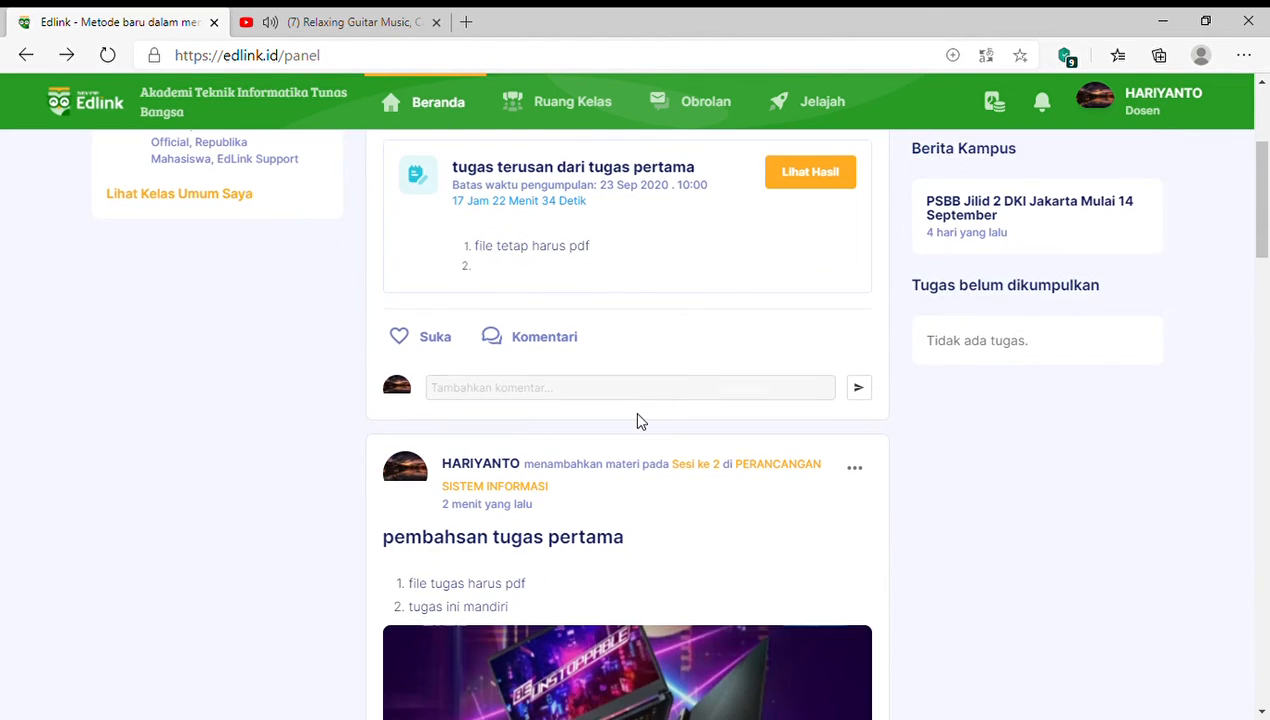
pyautogui.scroll(-1, 640, 421)
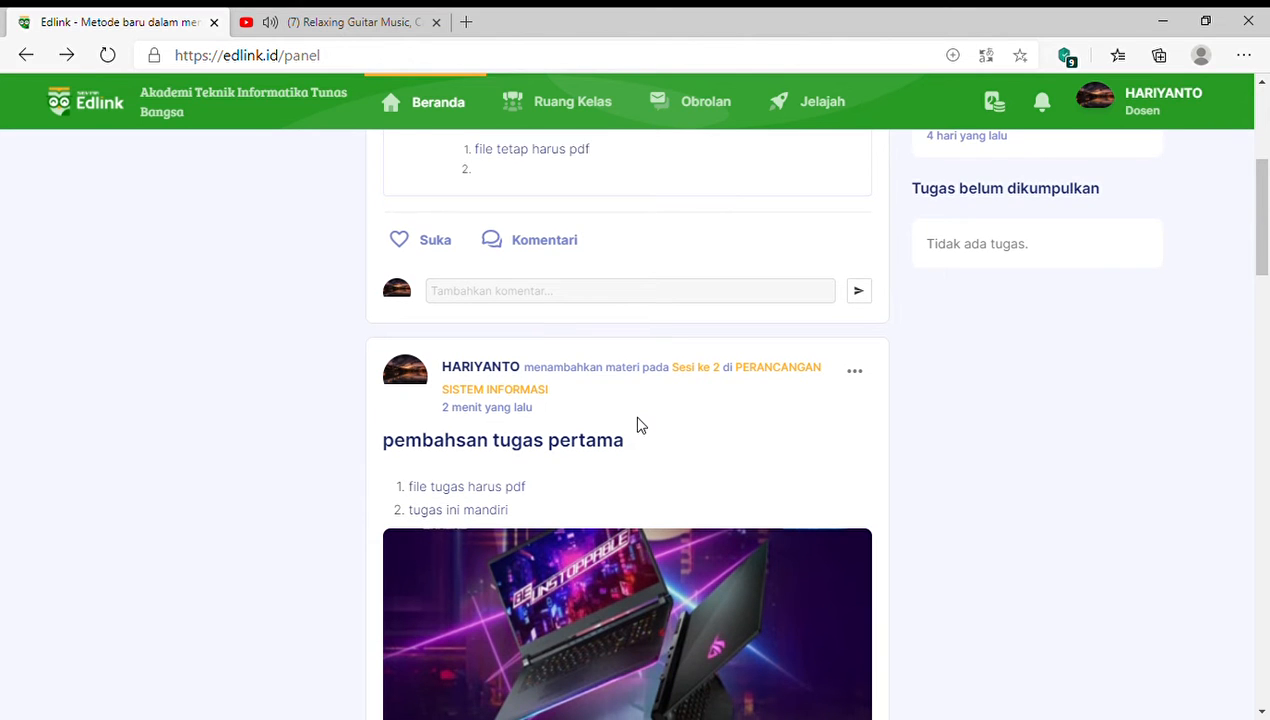
pyautogui.scroll(-1, 640, 425)
pyautogui.moveTo(526, 272); pyautogui.dragTo(652, 281)
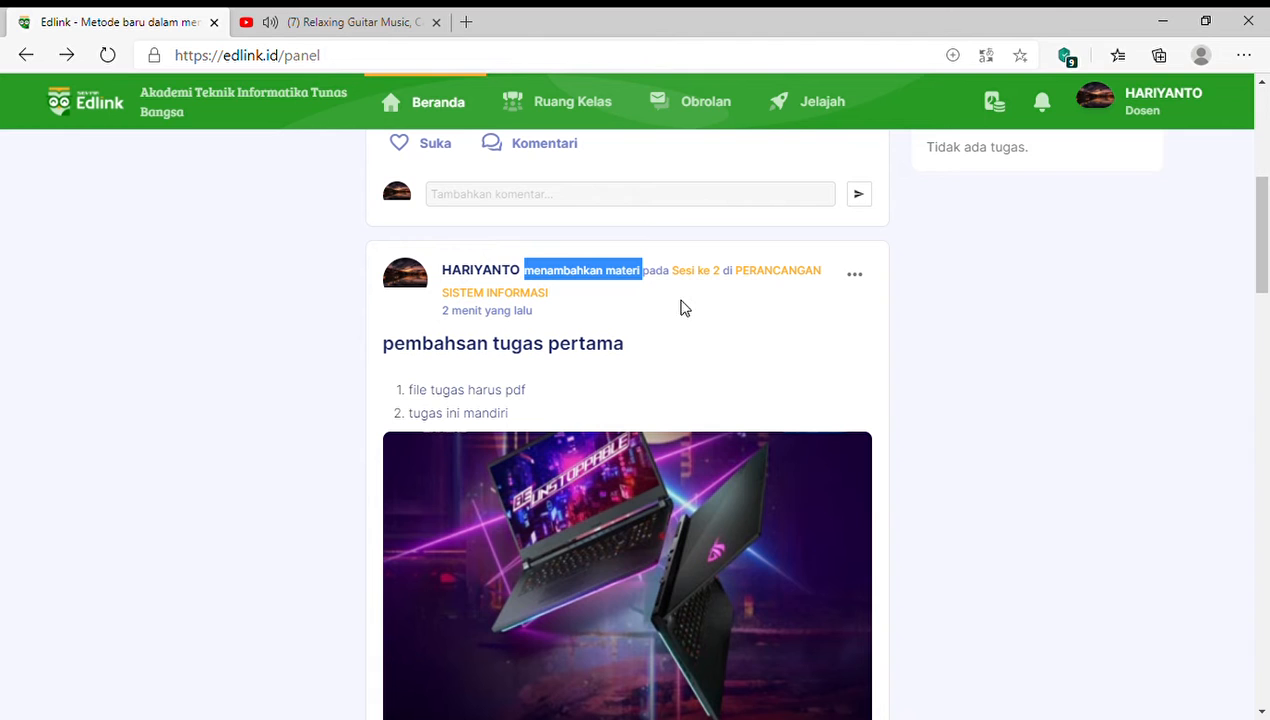
# Start a new quiz for the PERANCANGAN SISTEM INFORMASI class and assign it to Sesi 2.
pyautogui.scroll(5, 981, 357)
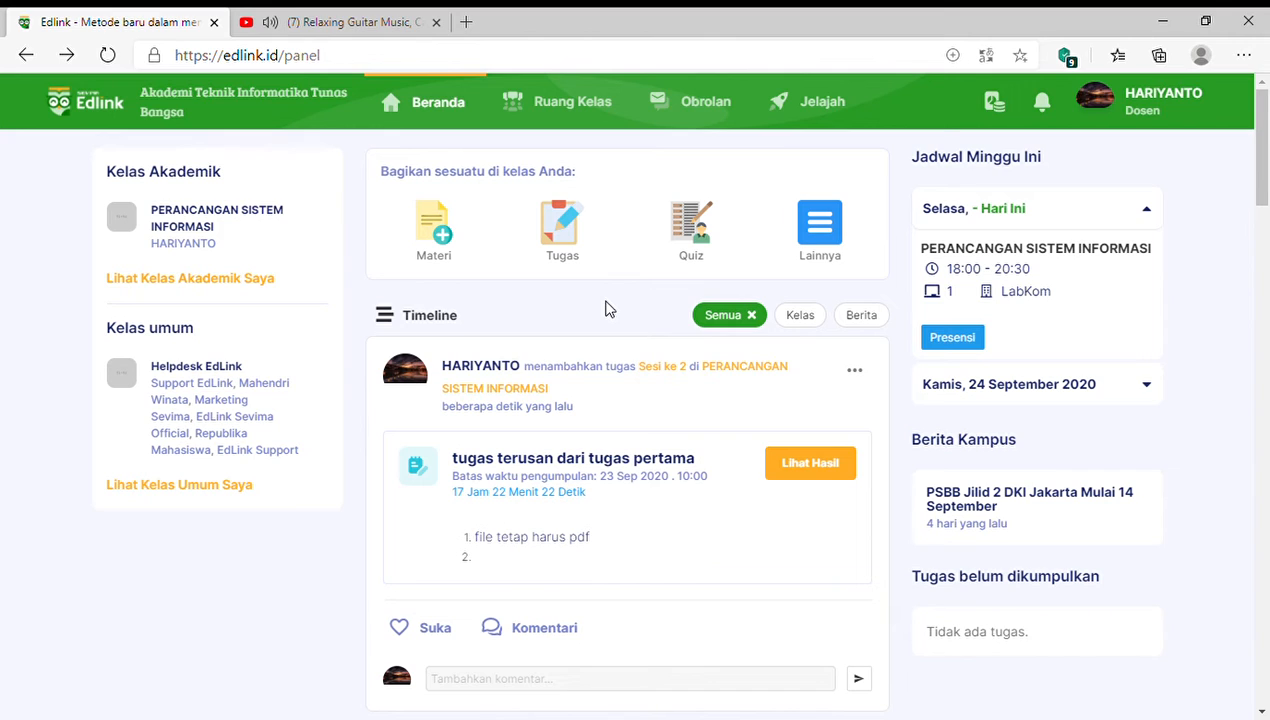
pyautogui.click(690, 238)
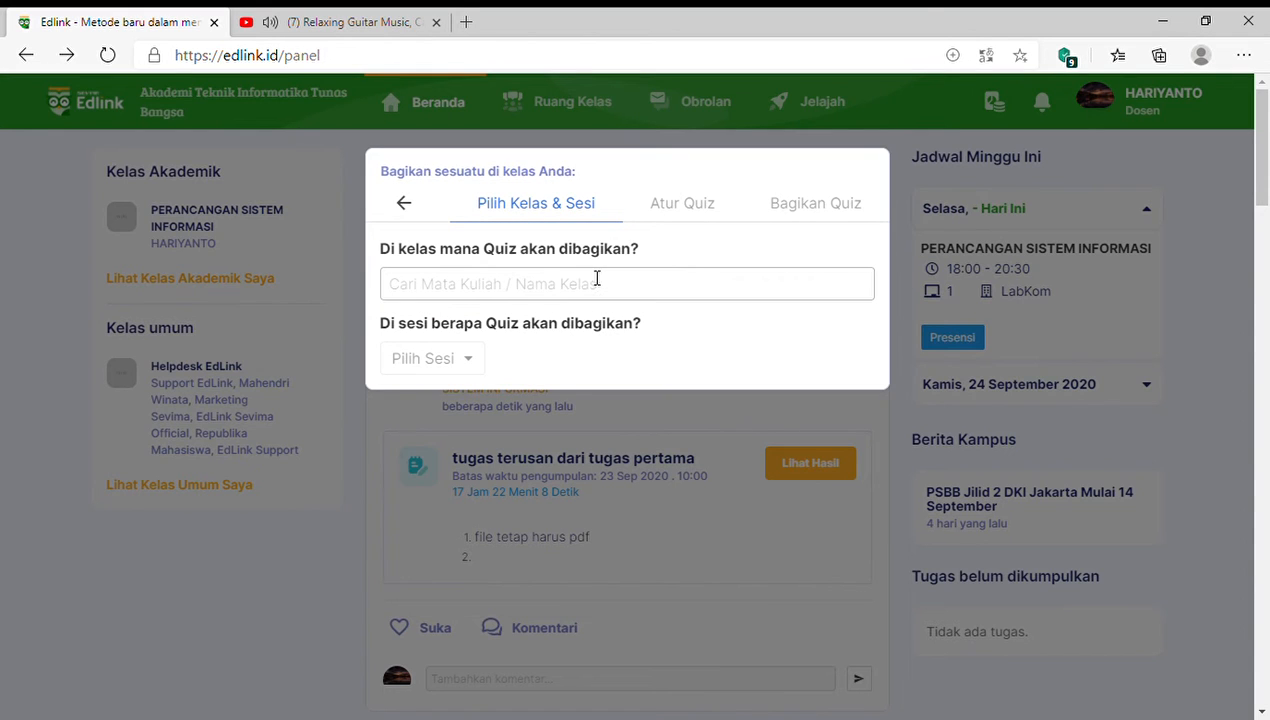
pyautogui.click(591, 284)
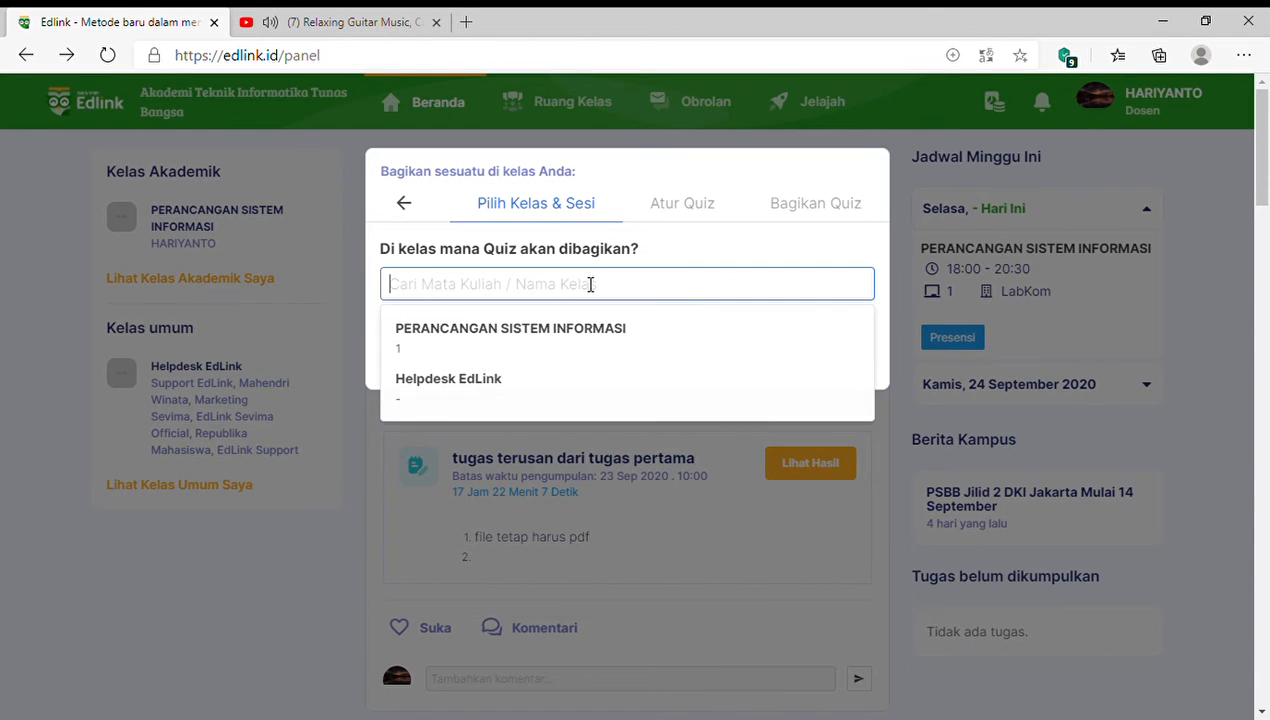
pyautogui.click(527, 328)
pyautogui.click(445, 358)
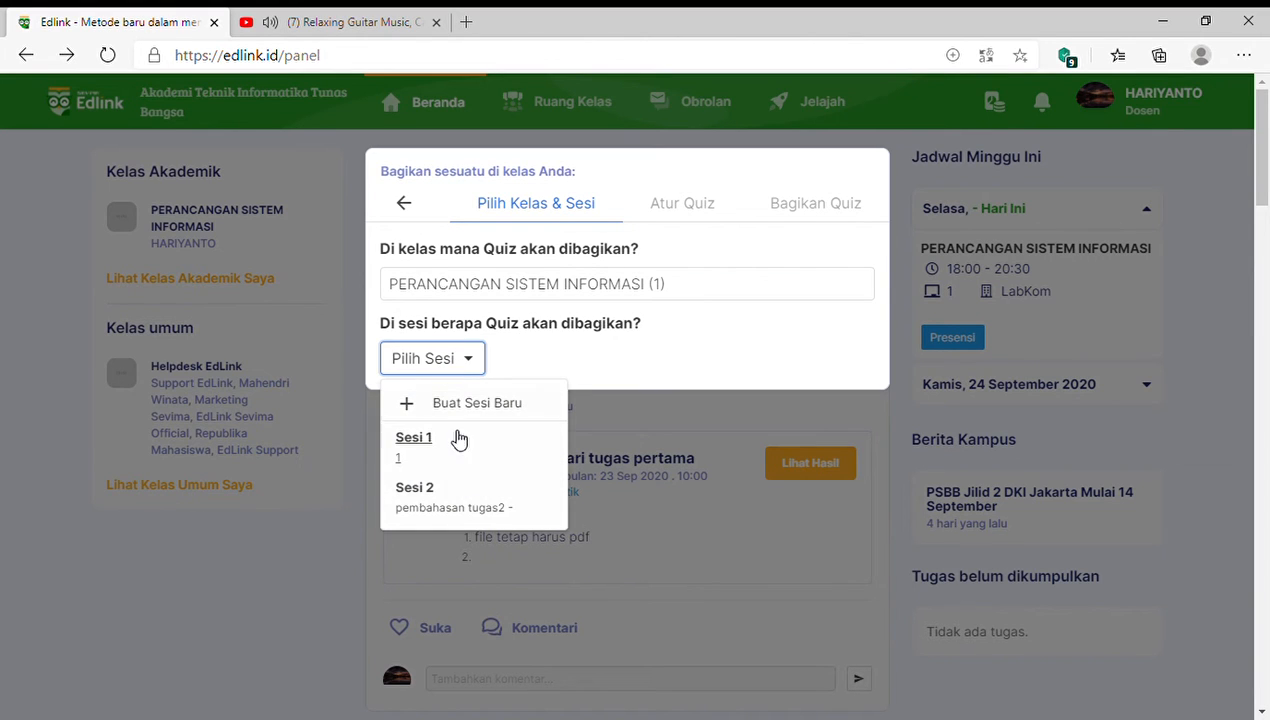
pyautogui.click(443, 489)
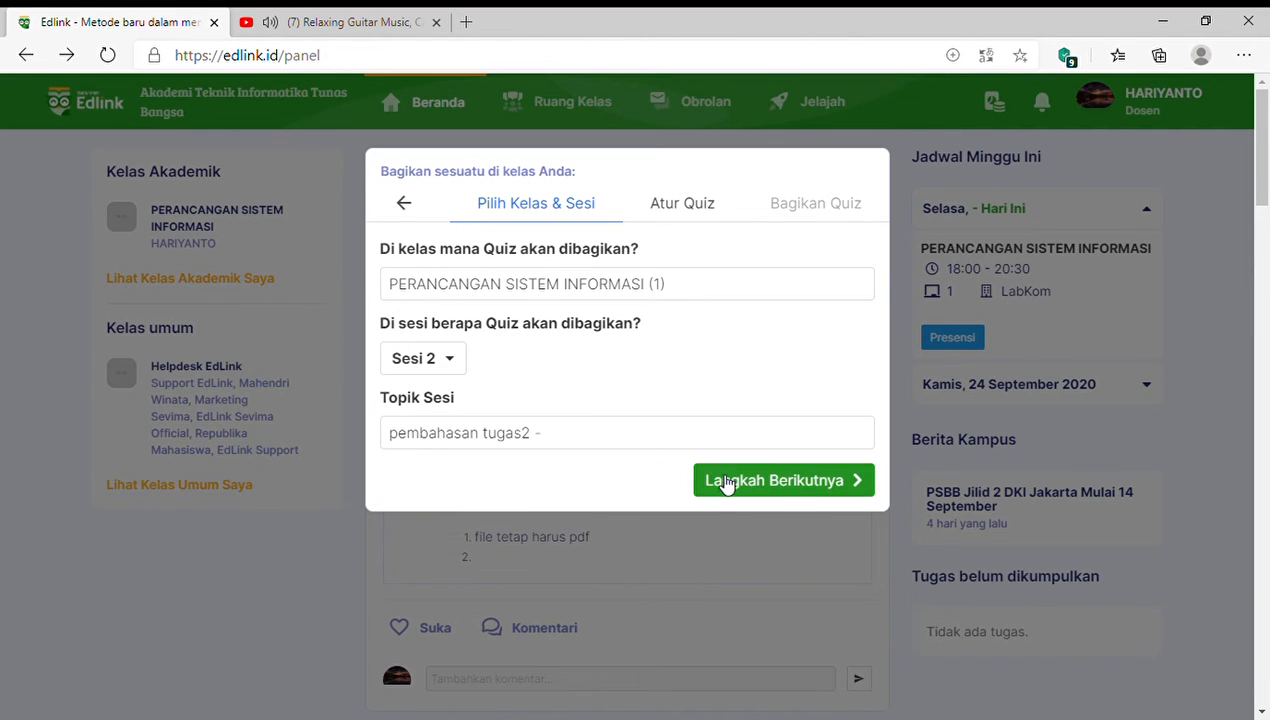
# Extend the session topic with "quiz" so that it reads "pembahasan tugas2 - quiz".
pyautogui.click(629, 438)
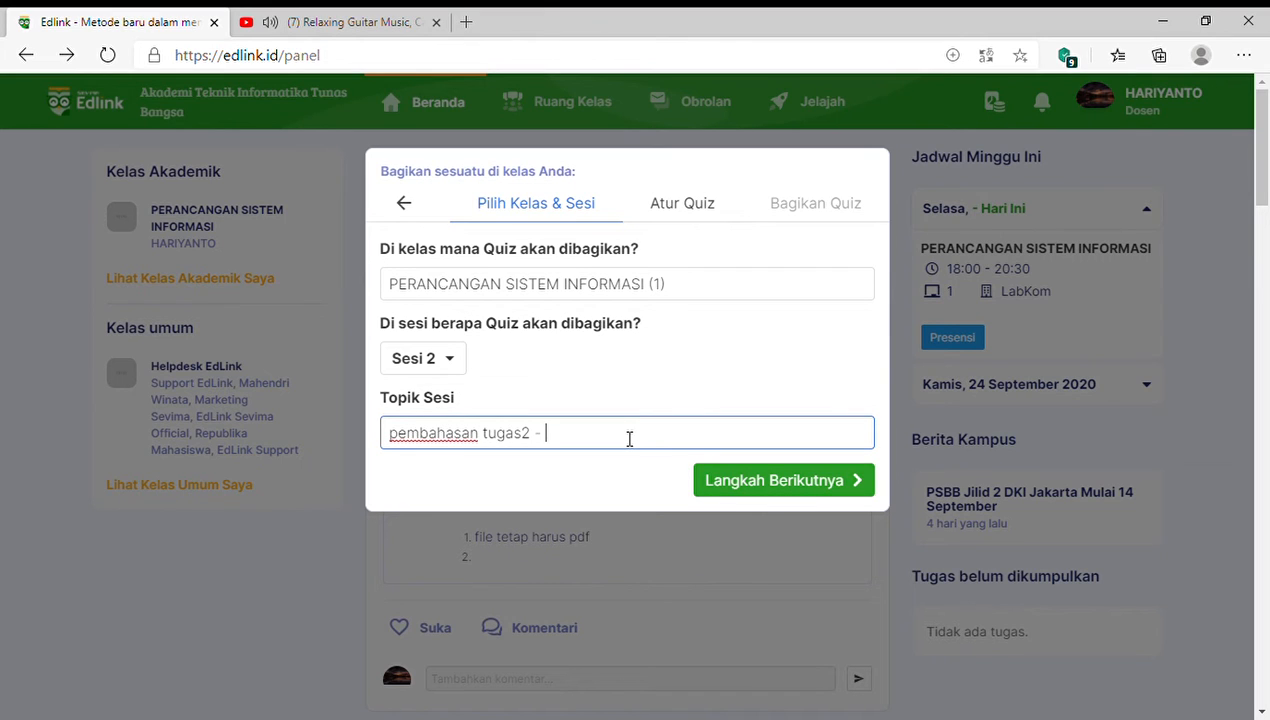
pyautogui.moveTo(559, 438); pyautogui.dragTo(429, 436)
pyautogui.click(532, 444)
pyautogui.press('End')
pyautogui.write('1')
pyautogui.write('quiz')
pyautogui.moveTo(618, 437); pyautogui.dragTo(269, 433)
pyautogui.press('BackSpace')
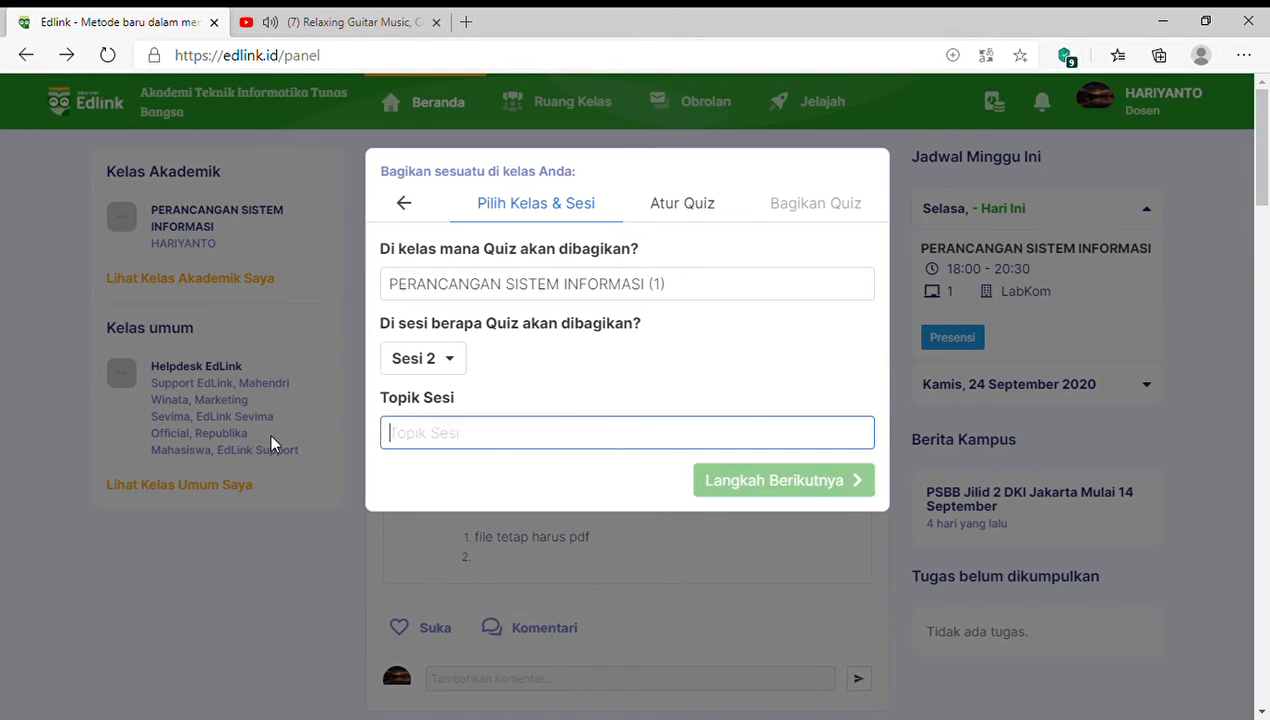
pyautogui.write('qui')
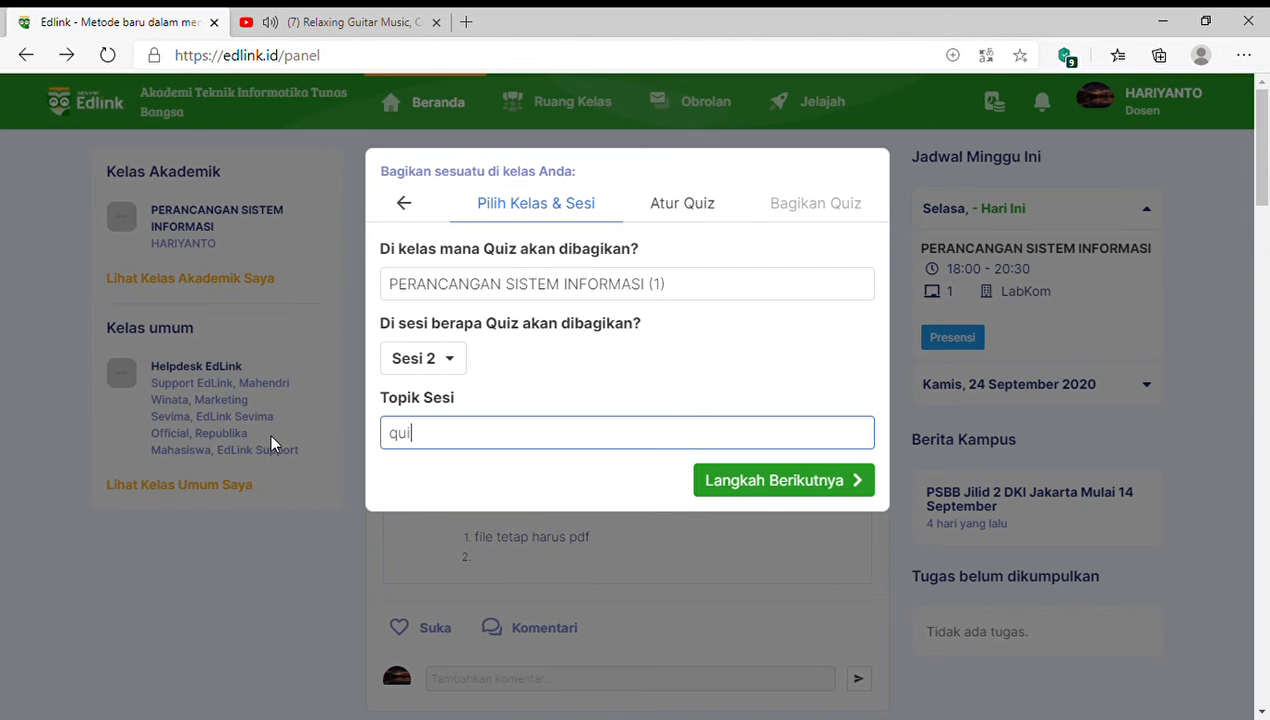
pyautogui.hotkey('ctrl', 'z')
pyautogui.hotkey('ctrl', 'z')
# Proceed to the quiz setup, title the quiz "quiz tugas pertama" and set the participants' report to Tidak ditampilkan.
pyautogui.click(636, 450)
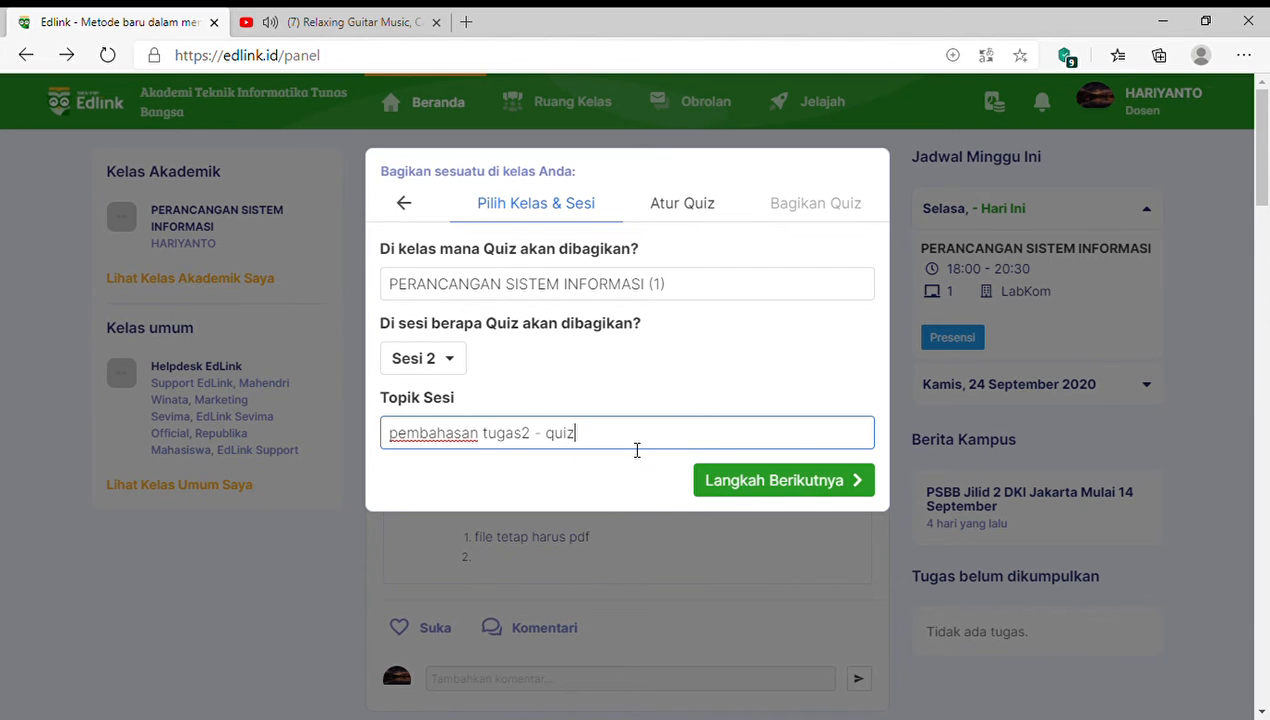
pyautogui.click(769, 481)
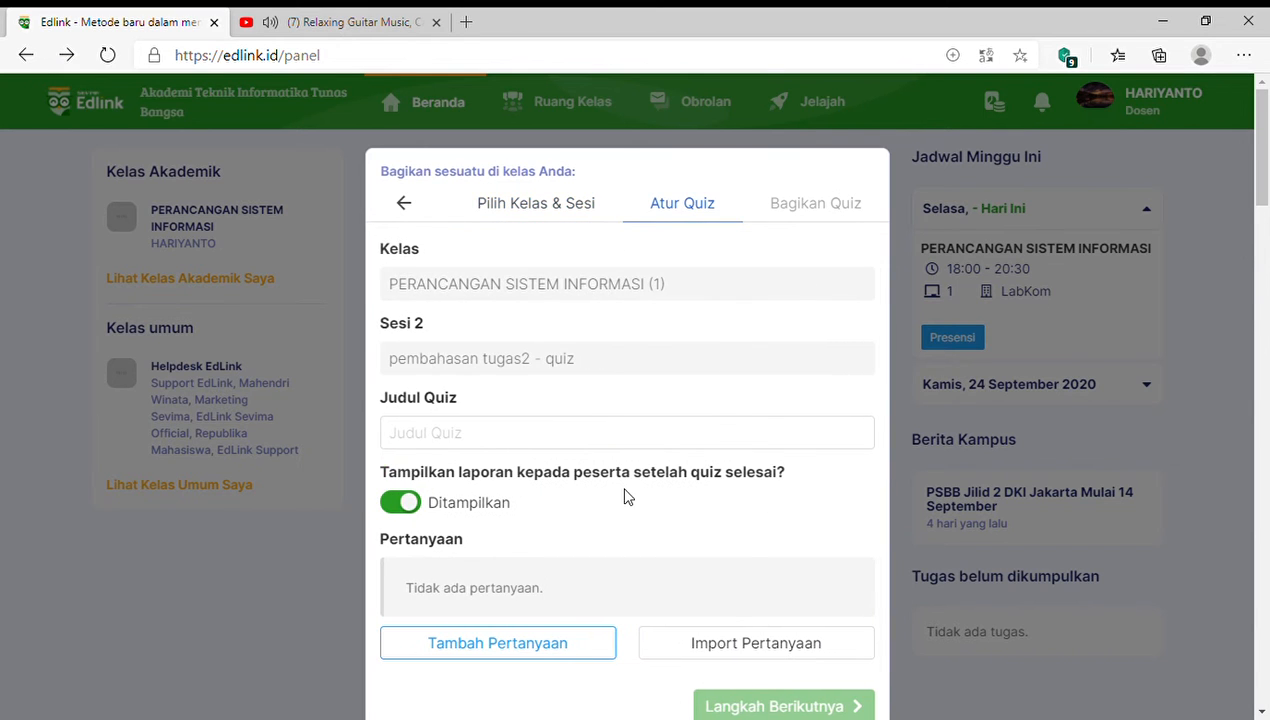
pyautogui.scroll(-1, 627, 497)
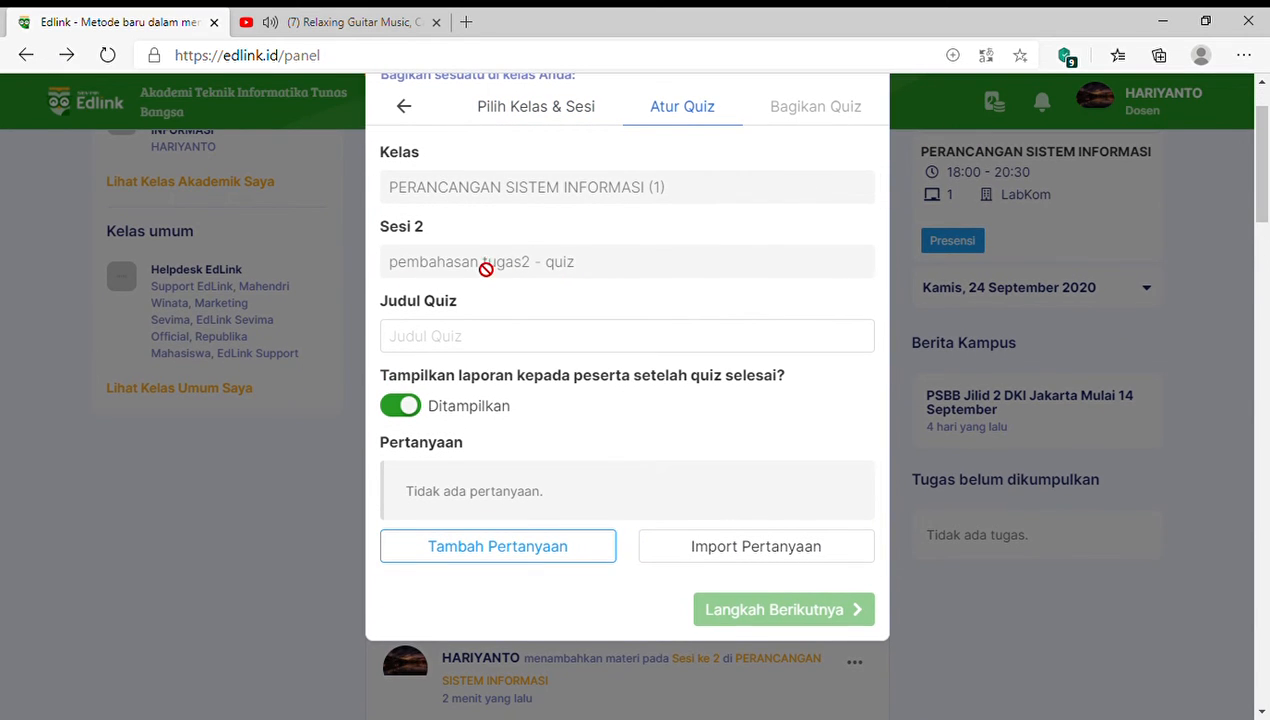
pyautogui.click(465, 340)
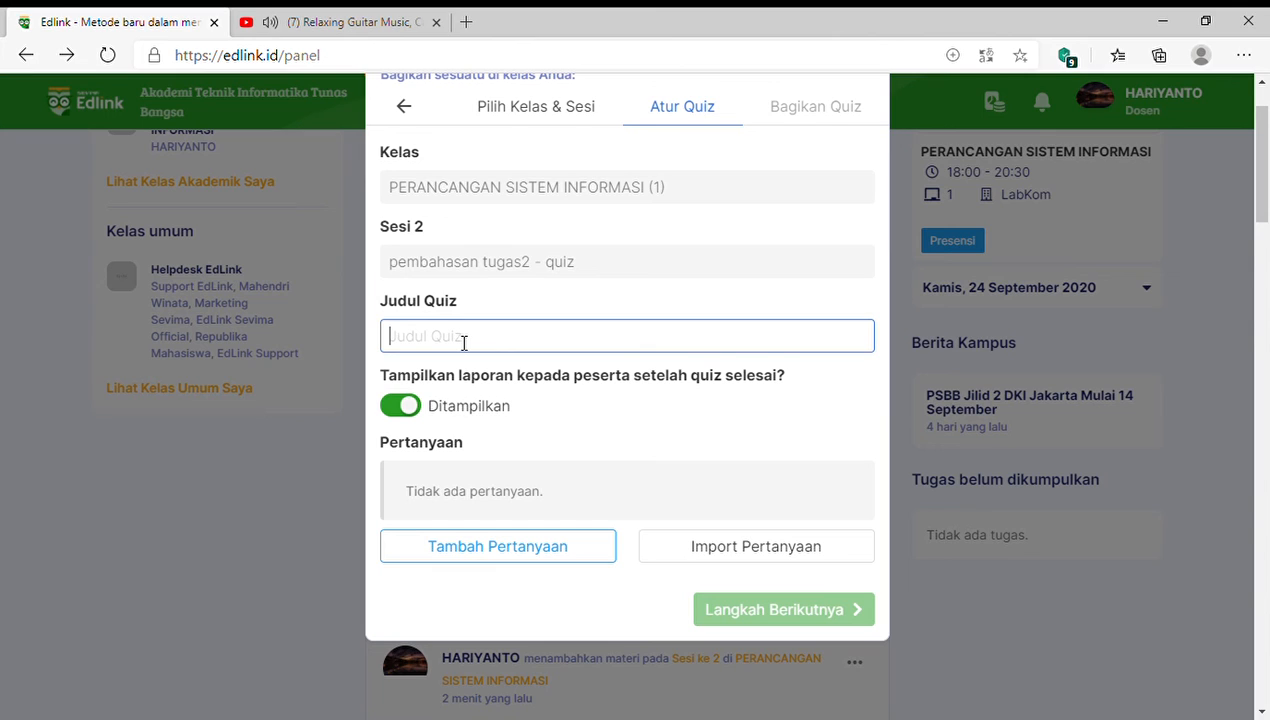
pyautogui.write('quiz tugas pertama')
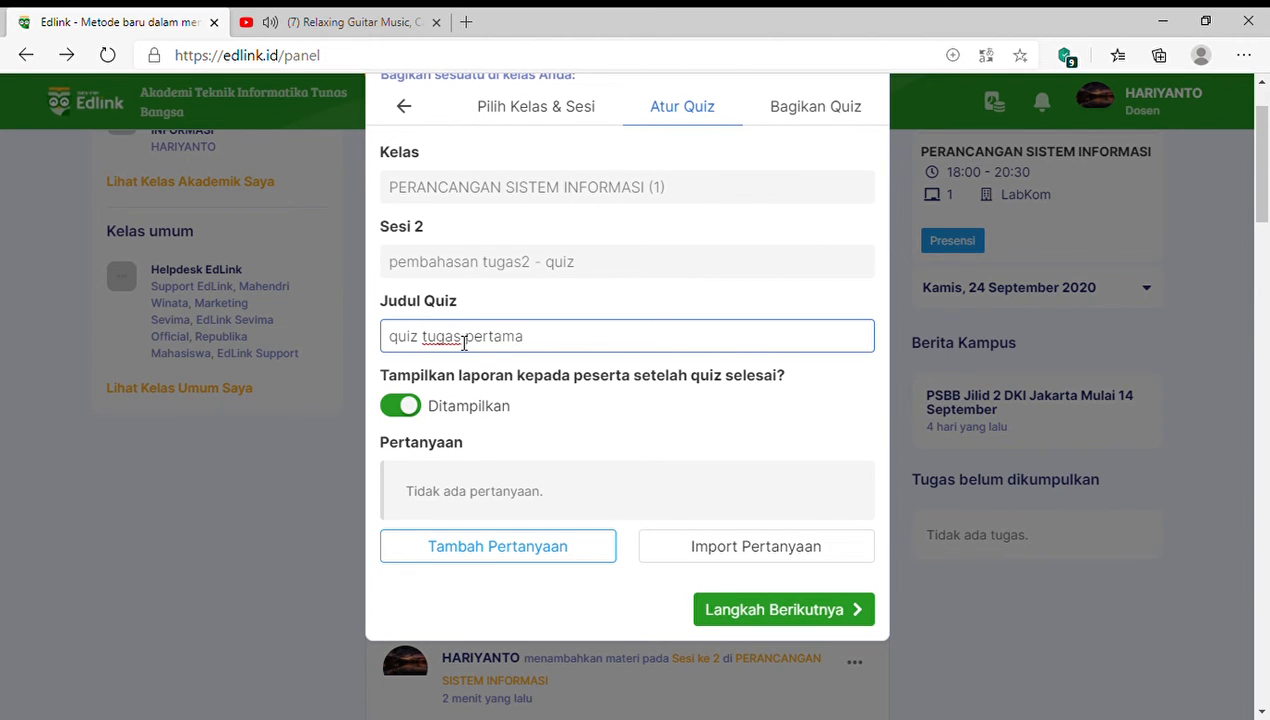
pyautogui.scroll(-1, 463, 341)
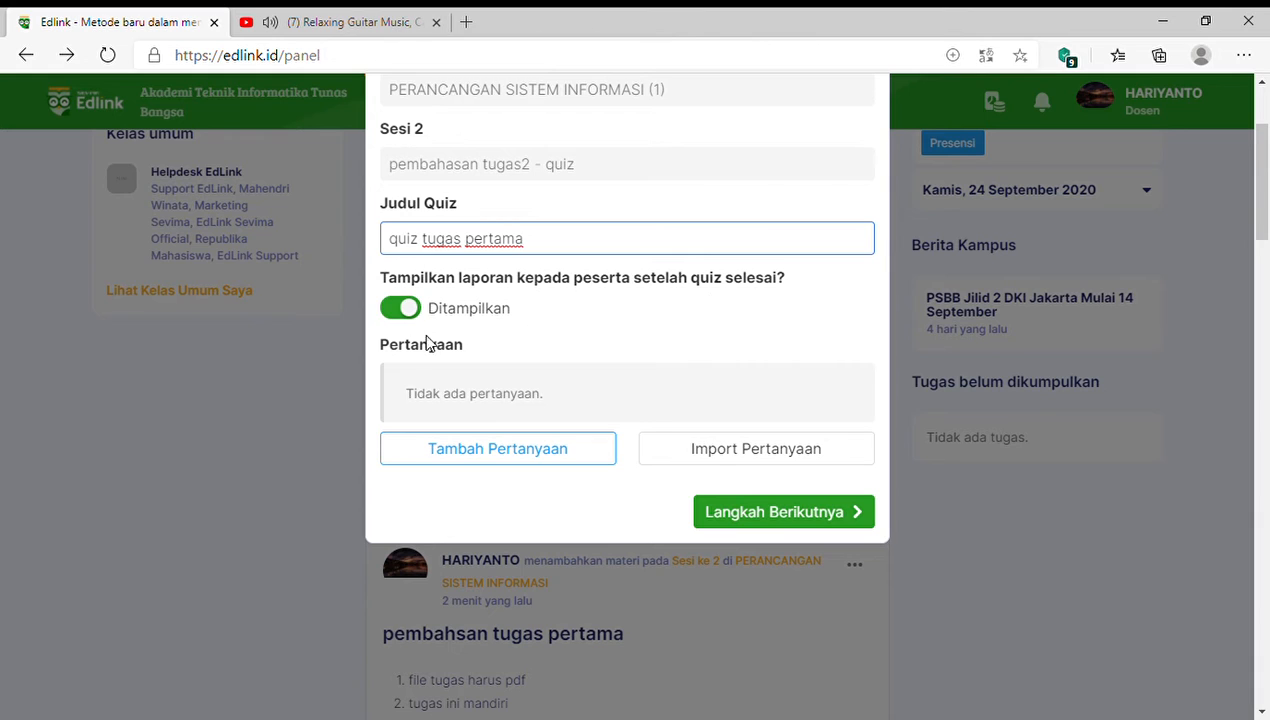
pyautogui.click(401, 312)
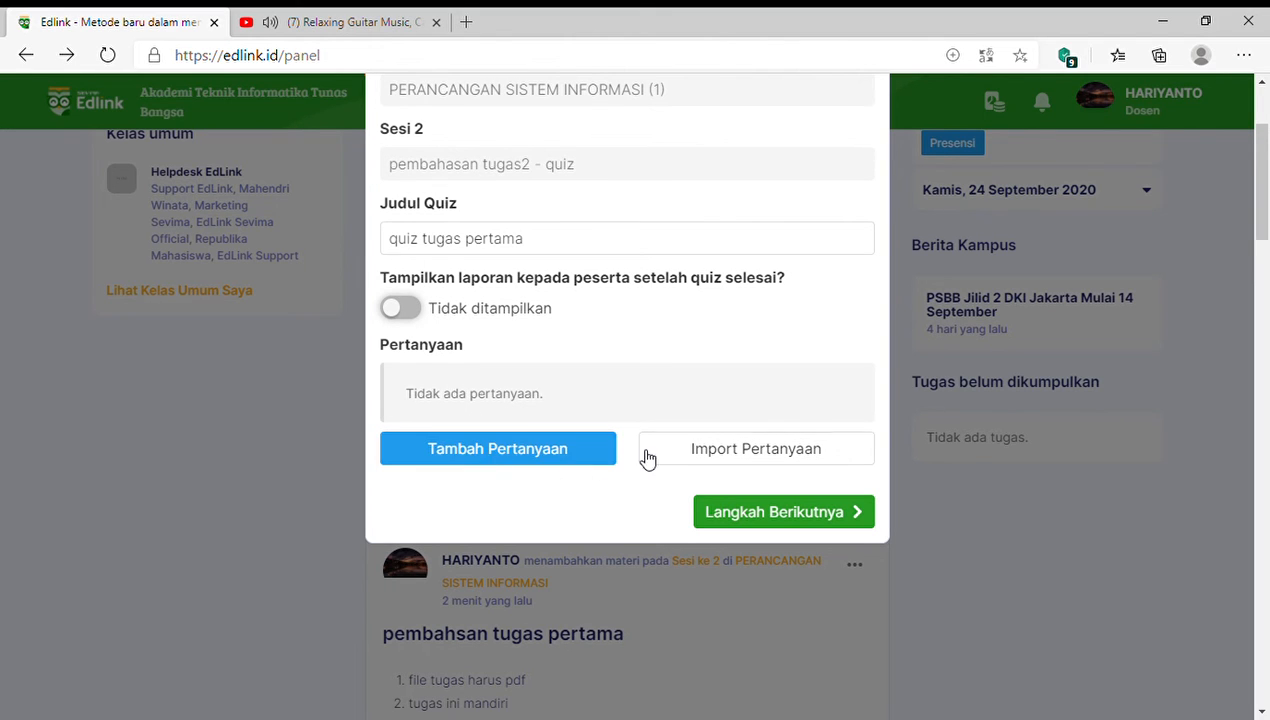
# Add a first question to the quiz with the text "Sony apakah merk mobil?".
pyautogui.click(572, 448)
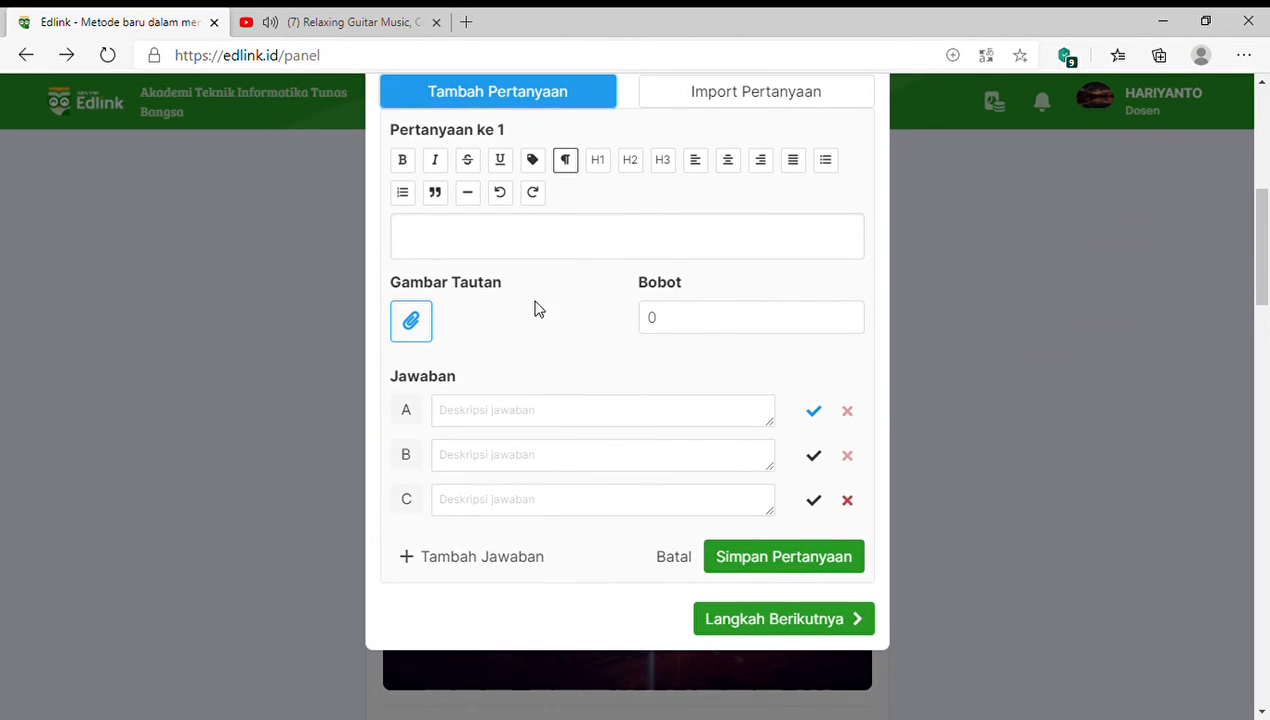
pyautogui.click(536, 250)
pyautogui.write('1.')
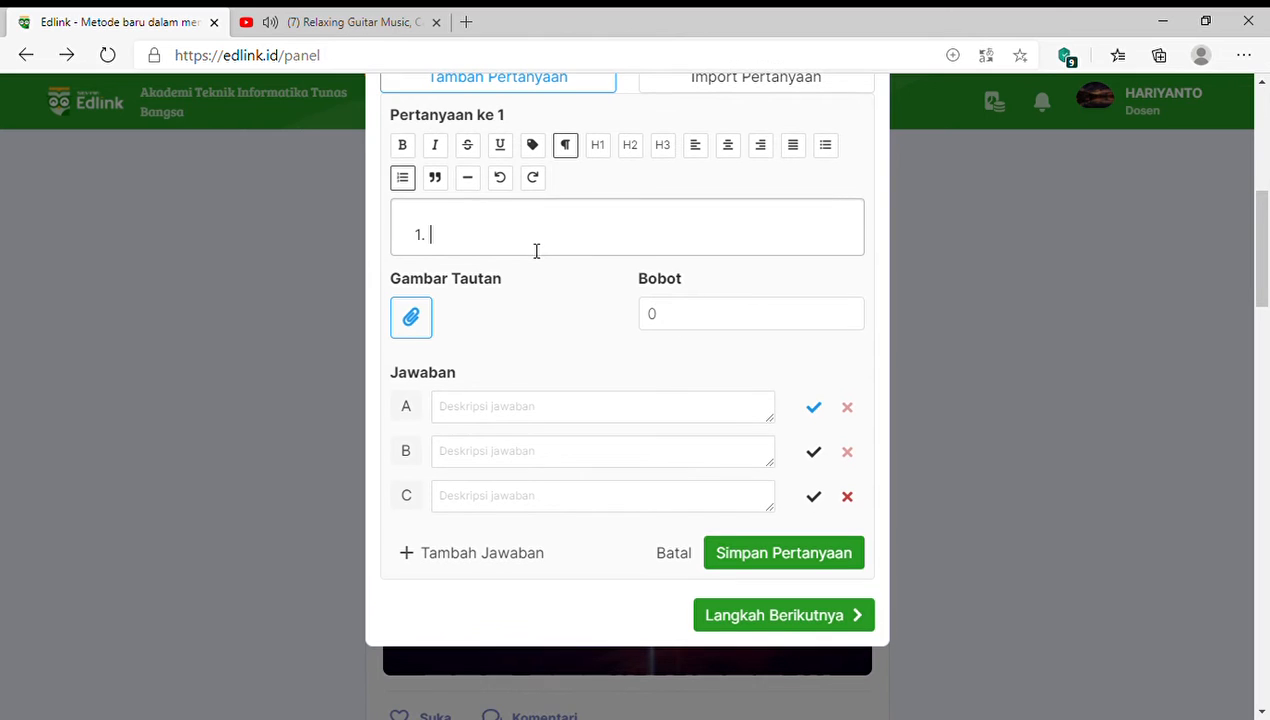
pyautogui.press('BackSpace')
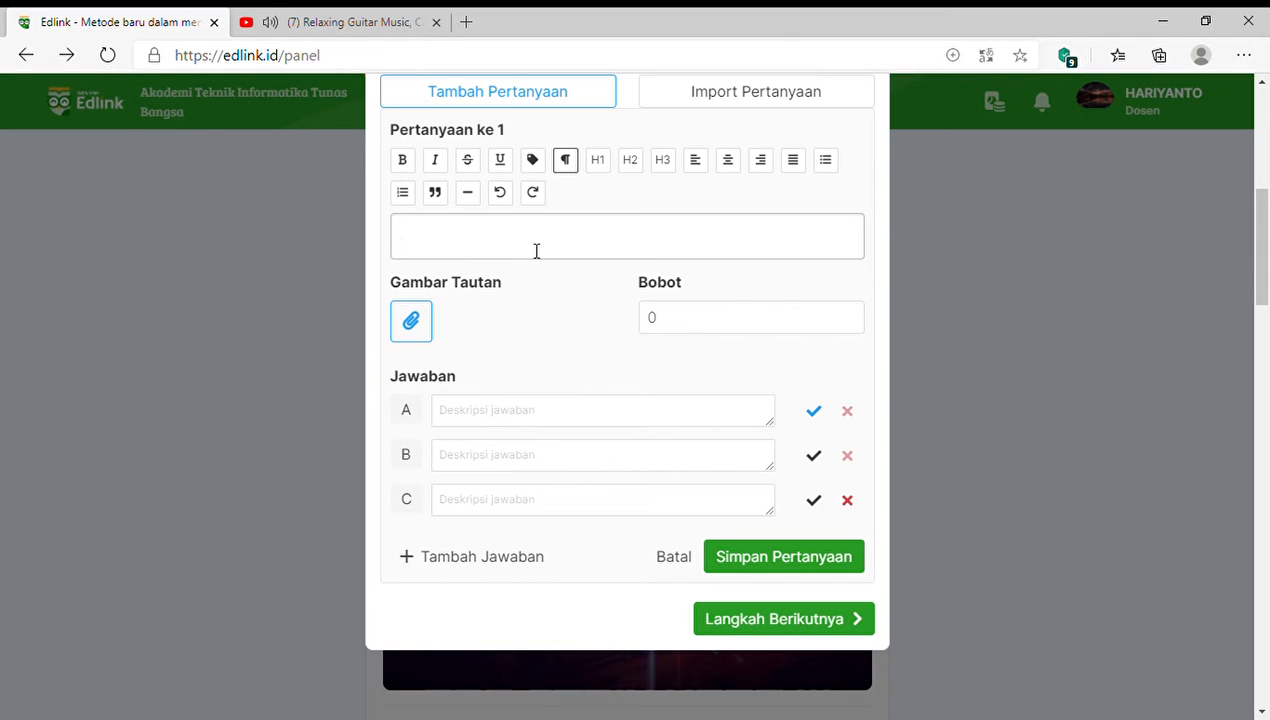
pyautogui.write('Sony apah')
pyautogui.press('BackSpace')
pyautogui.write('kah merk ')
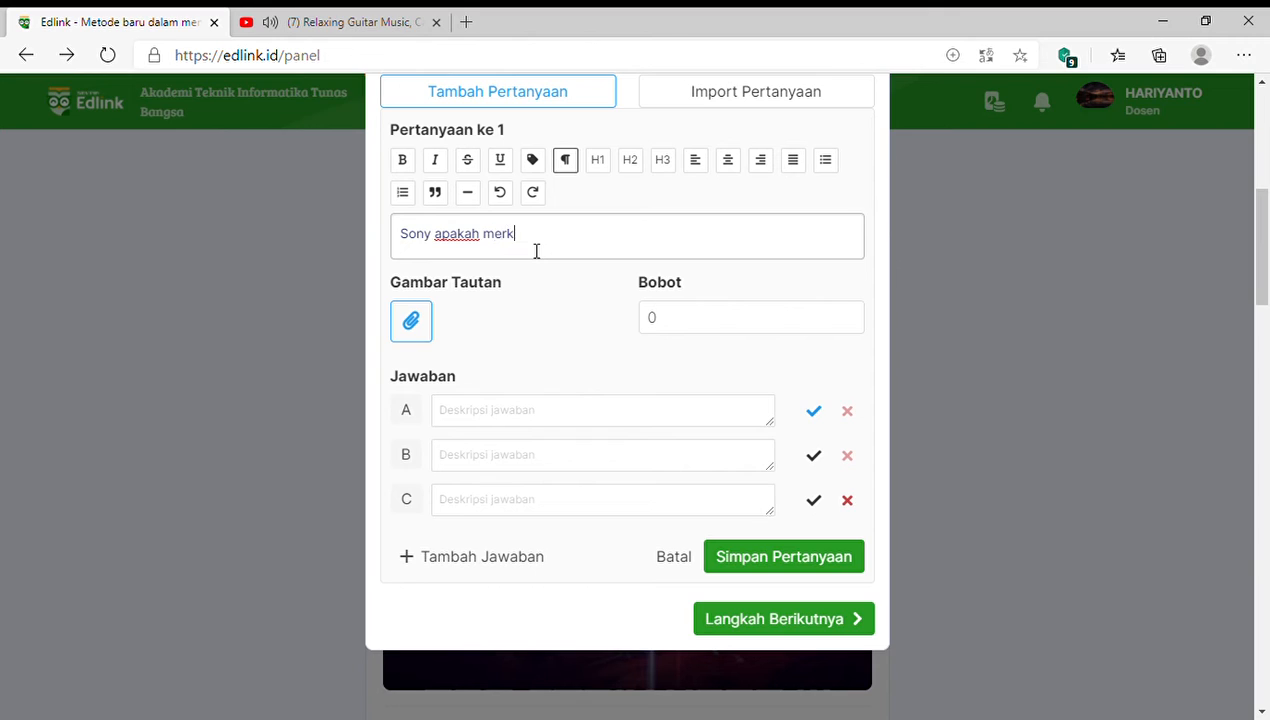
pyautogui.write('mobil?')
# Set the first question's weight (Bobot) to 5.
pyautogui.click(669, 322)
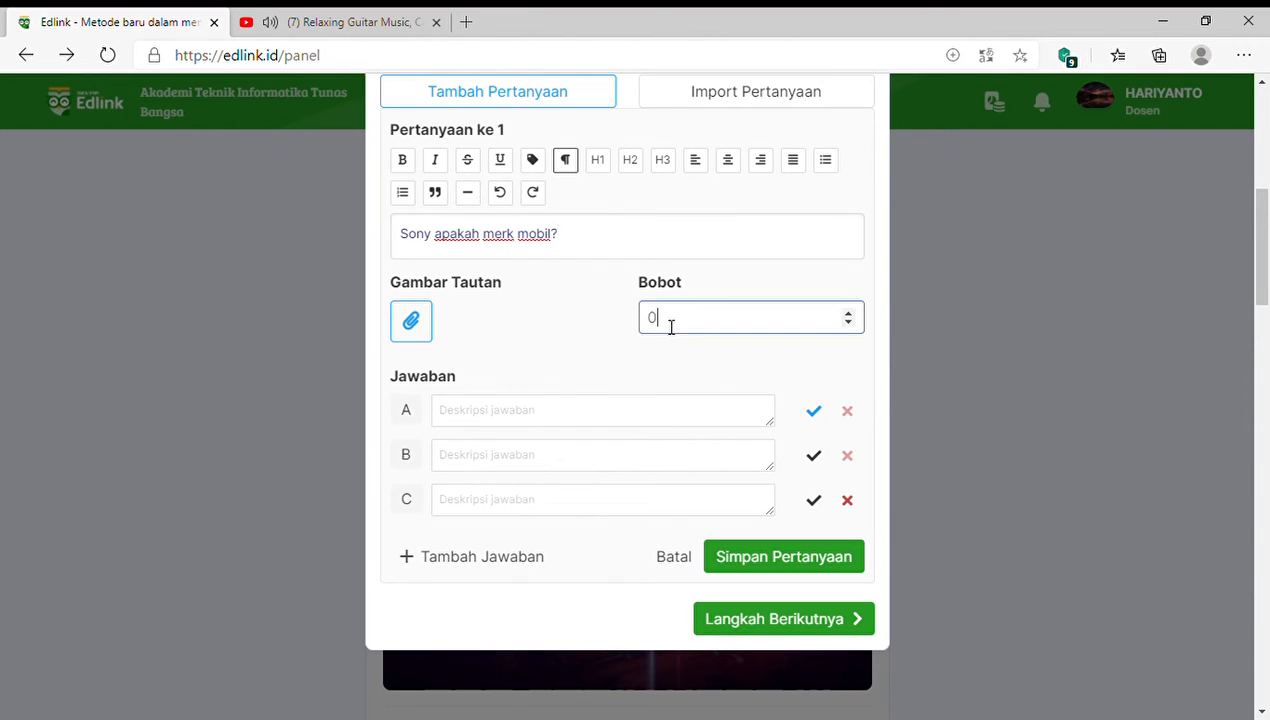
pyautogui.doubleClick(652, 322)
pyautogui.click(526, 320)
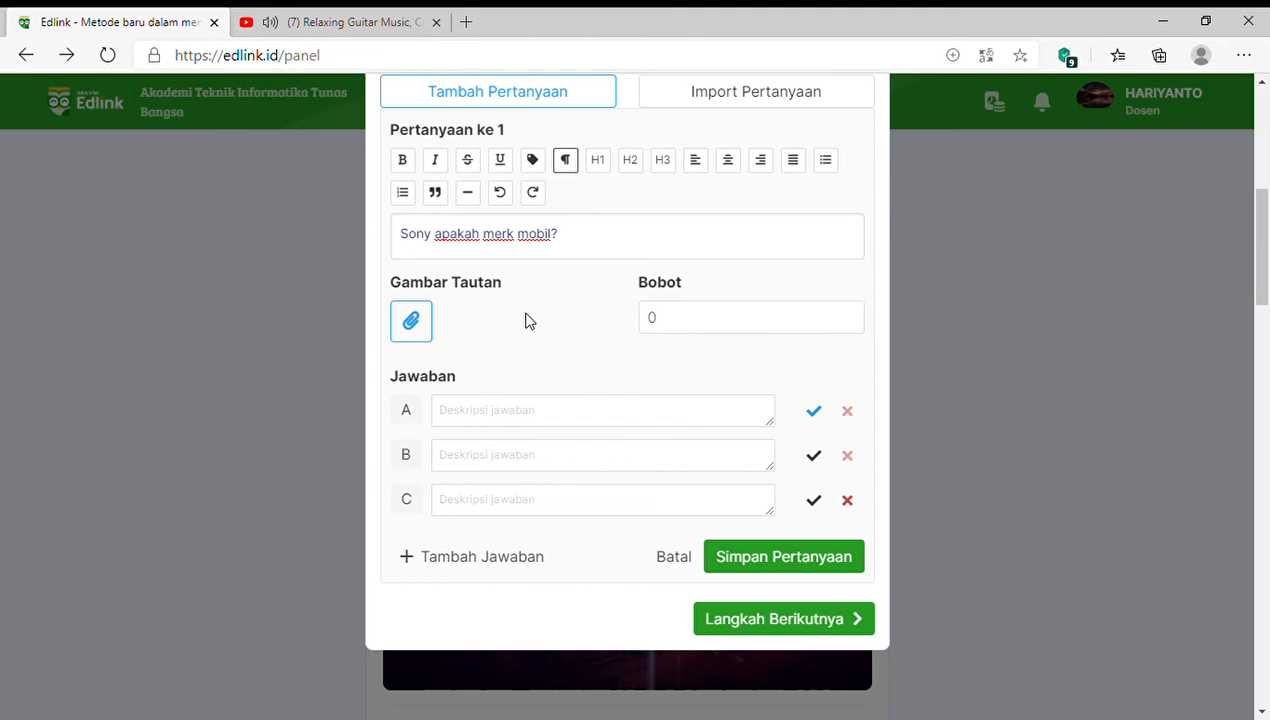
pyautogui.click(650, 317)
pyautogui.doubleClick(651, 317)
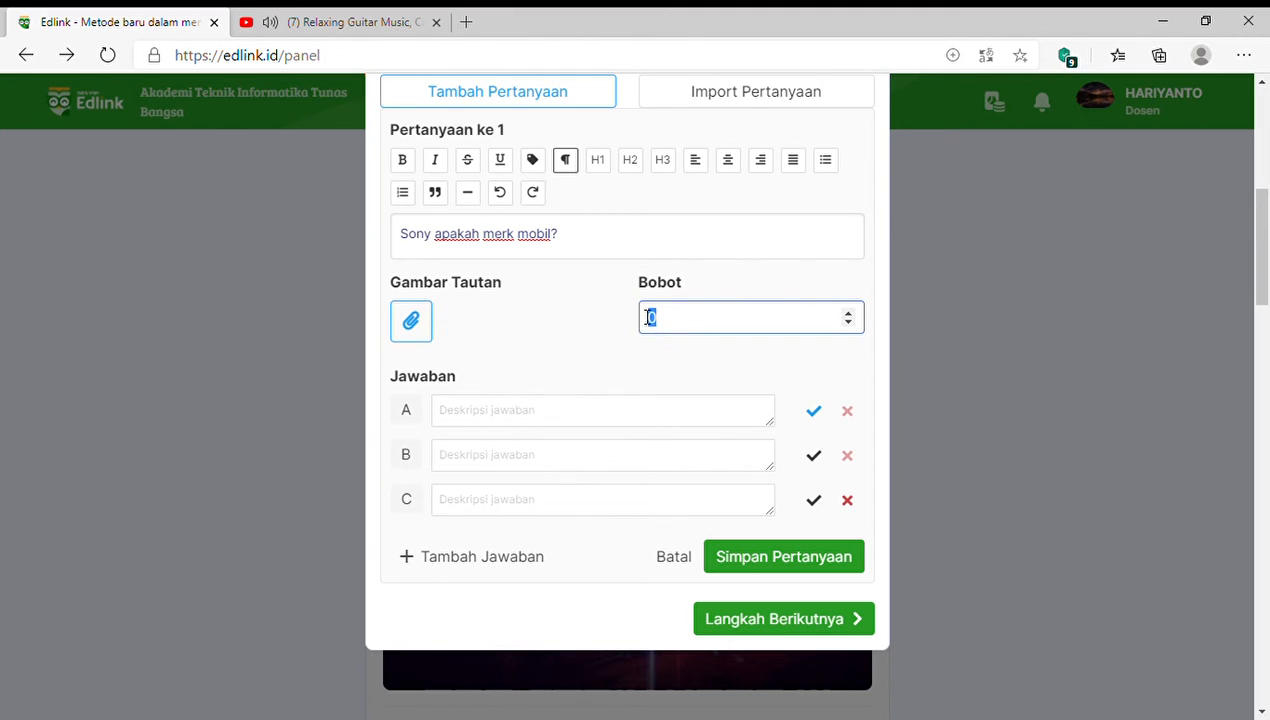
pyautogui.write('5')
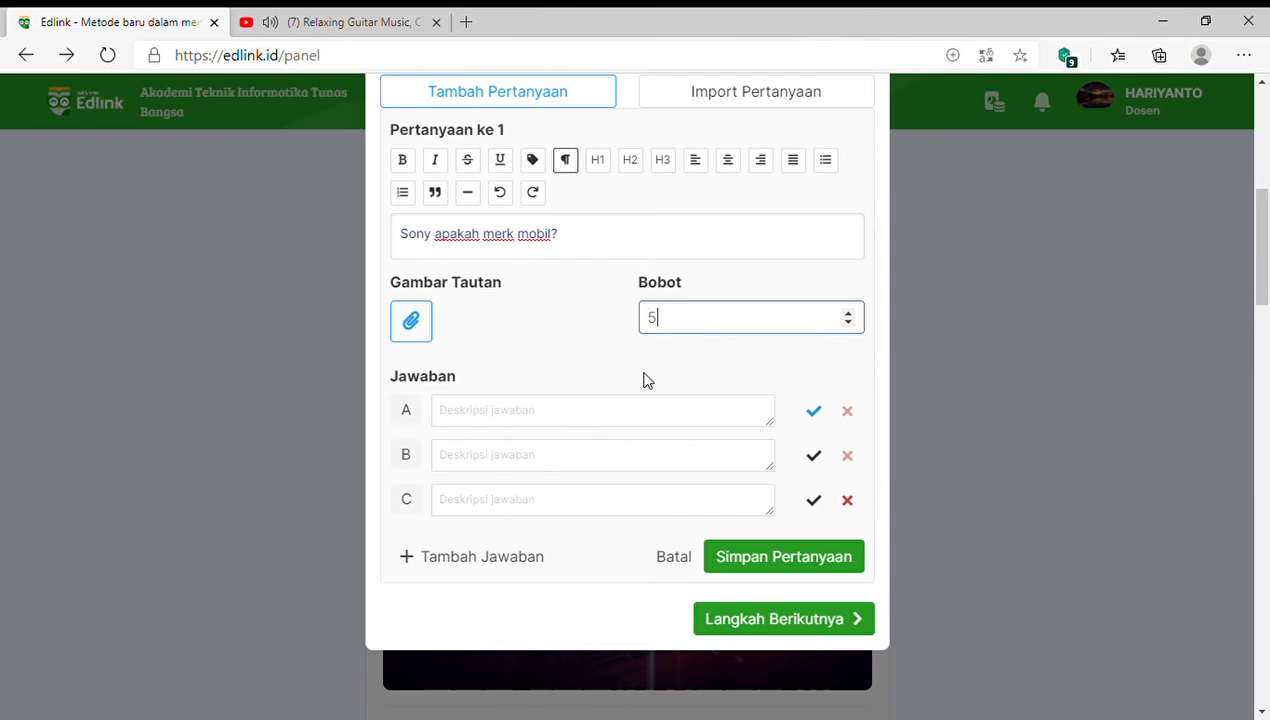
# Fill in the first question's answers: A "Iya", B "Tidak" and C "Tidak yakin".
pyautogui.click(540, 428)
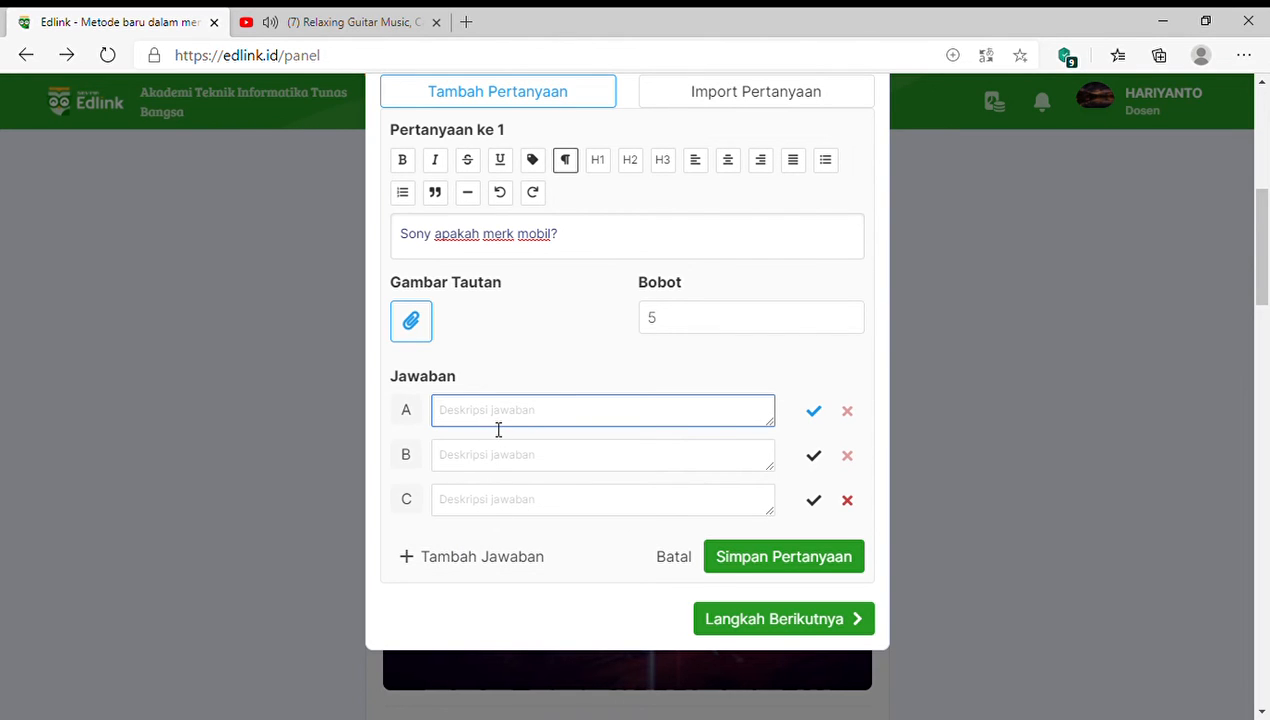
pyautogui.write('Iya')
pyautogui.press('Tab')
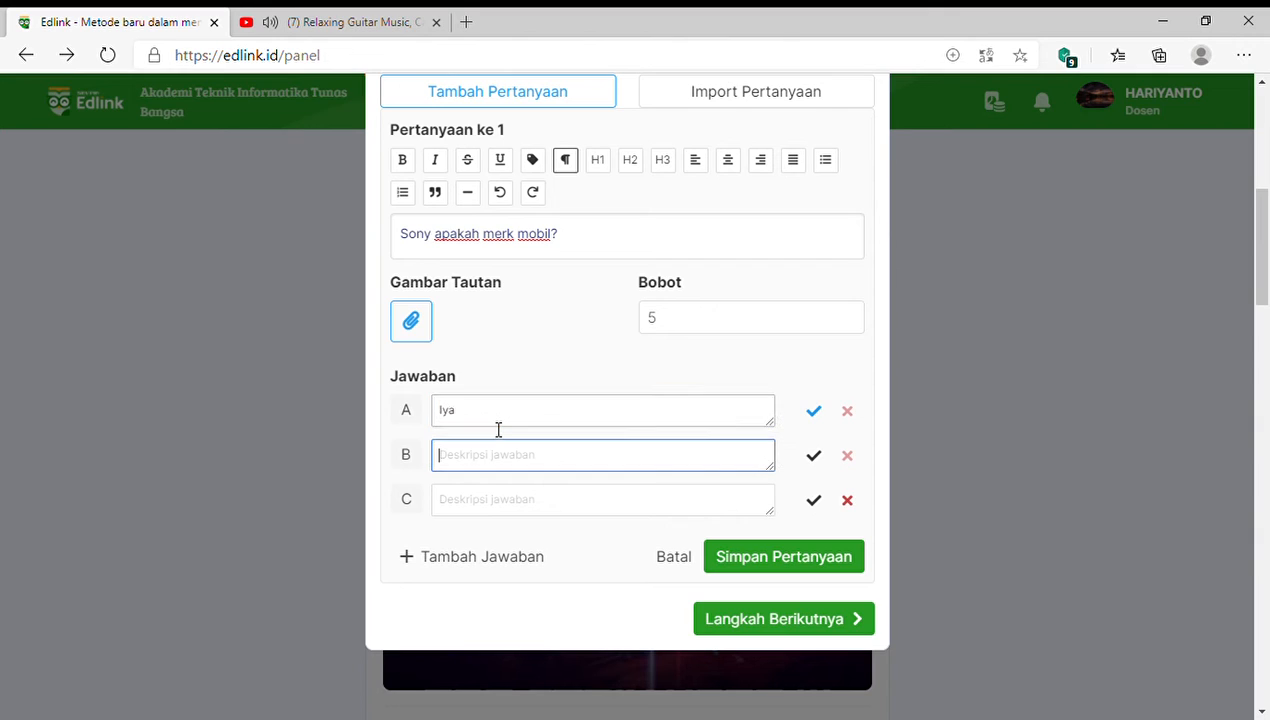
pyautogui.write('T')
pyautogui.press('BackSpace')
pyautogui.write('Tidak')
pyautogui.press('Tab')
pyautogui.write('Tidak ya')
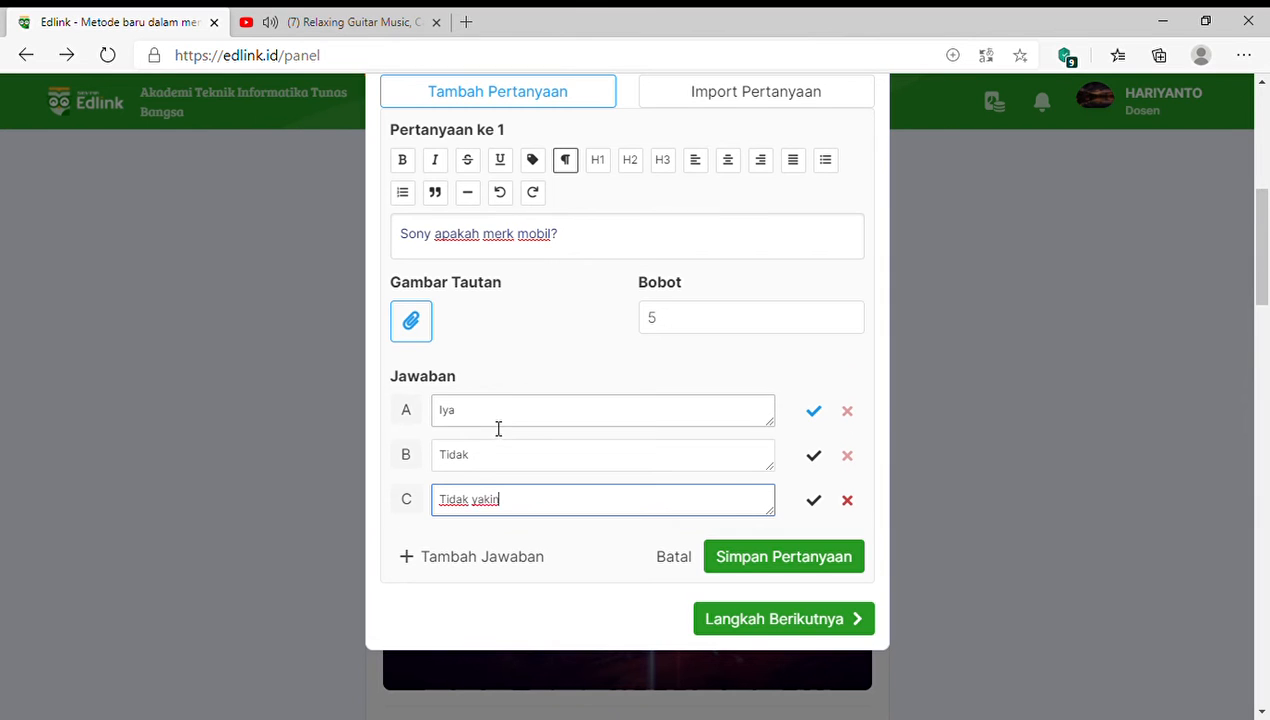
# Add a fourth answer, D, to the first question with the text "Itu salah".
pyautogui.scroll(-1, 498, 430)
pyautogui.click(491, 462)
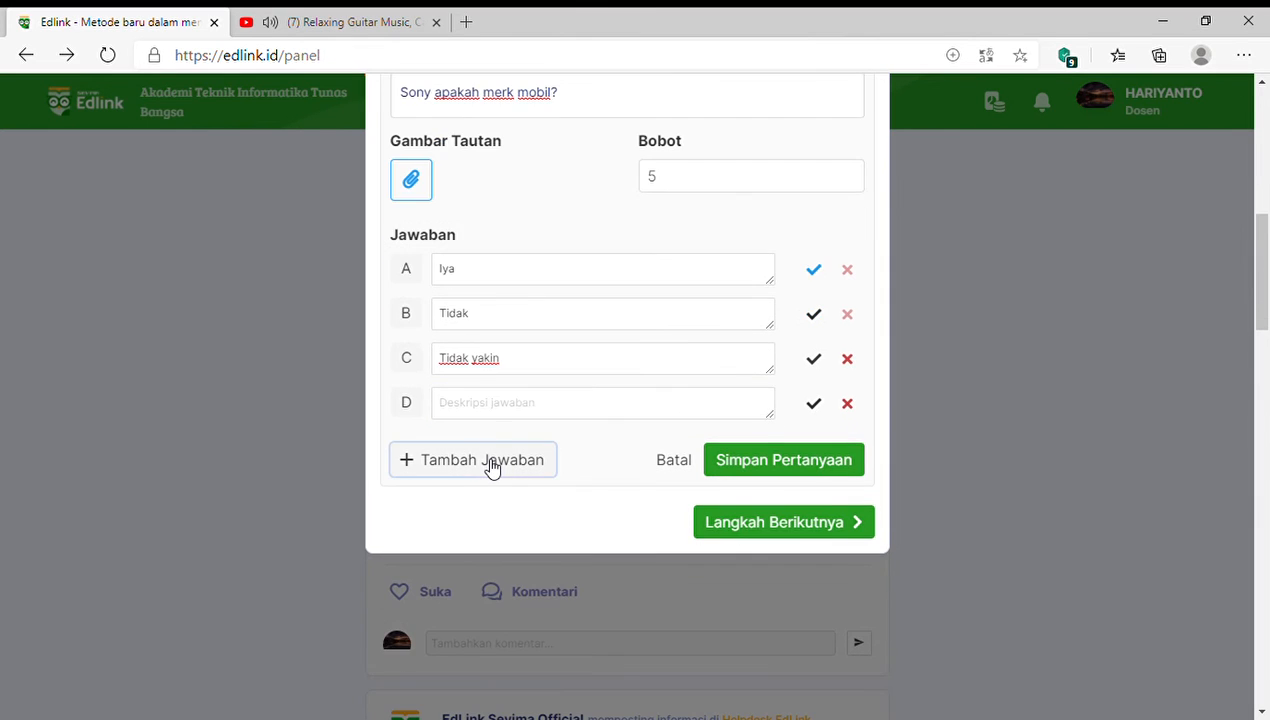
pyautogui.click(493, 405)
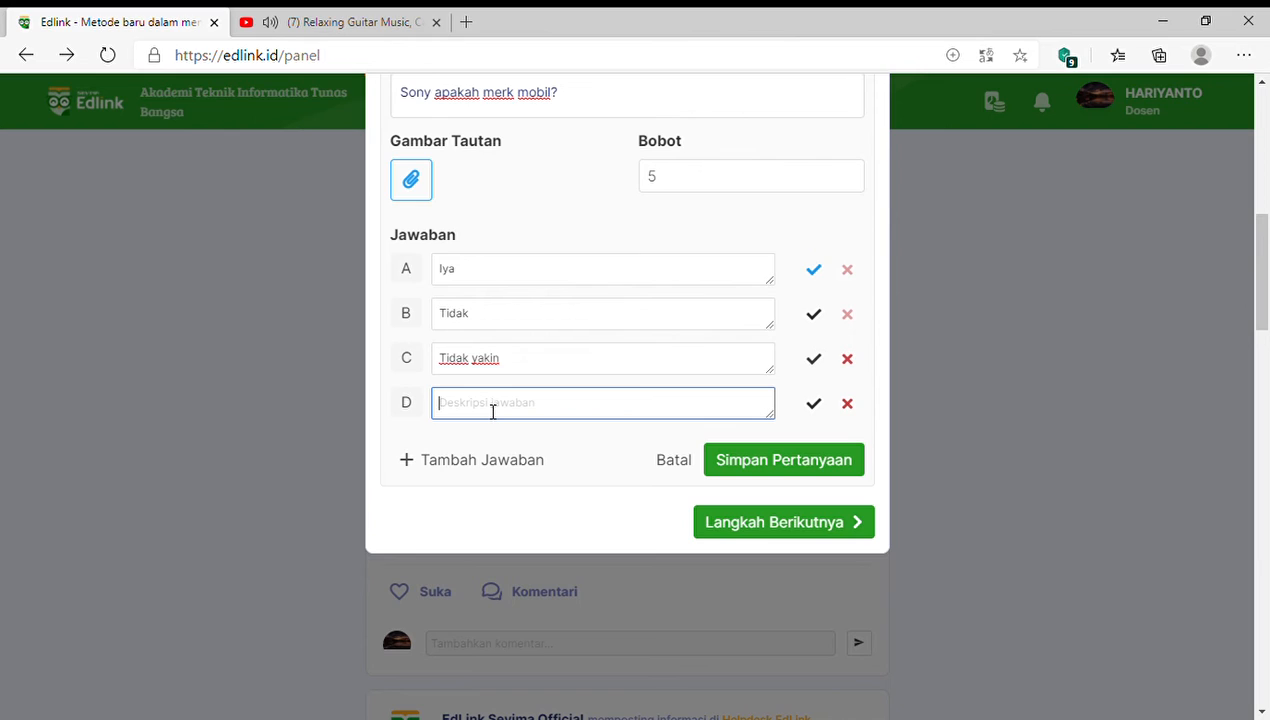
pyautogui.write('Sa')
pyautogui.press('BackSpace')
pyautogui.write('Itu salah')
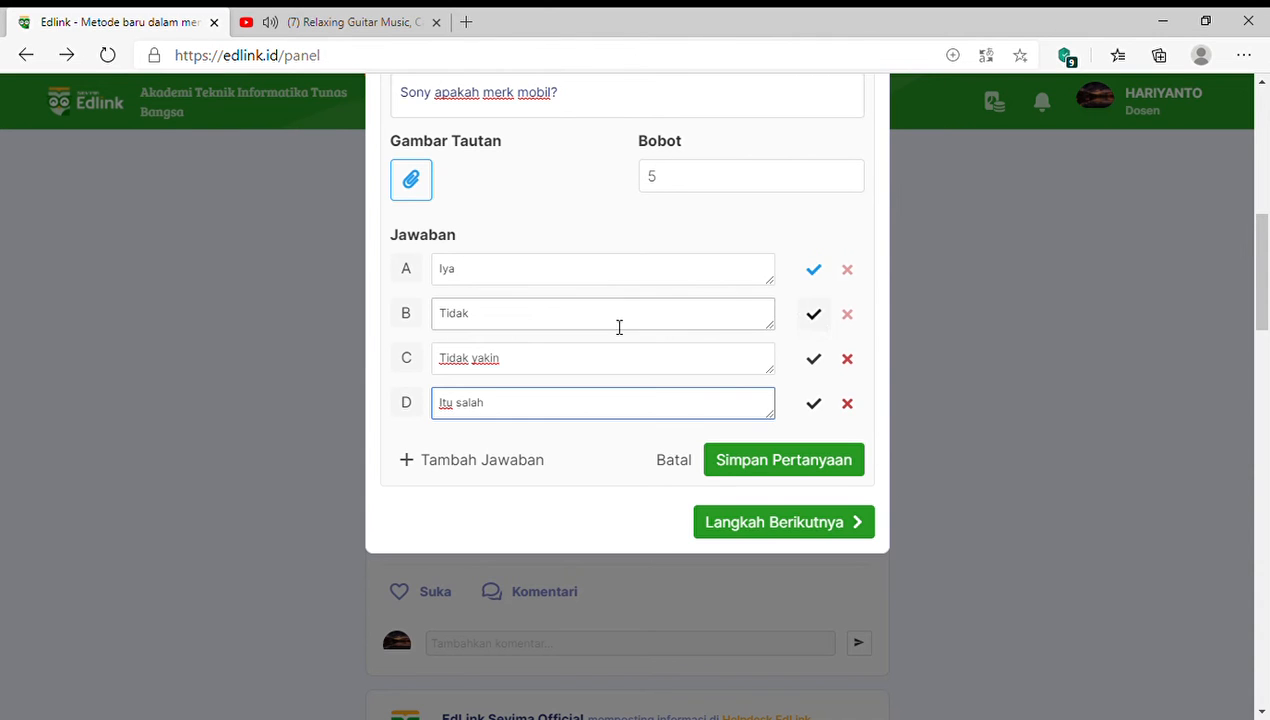
# Mark answer B, "Tidak", as the correct one and save the first question.
pyautogui.scroll(1, 592, 320)
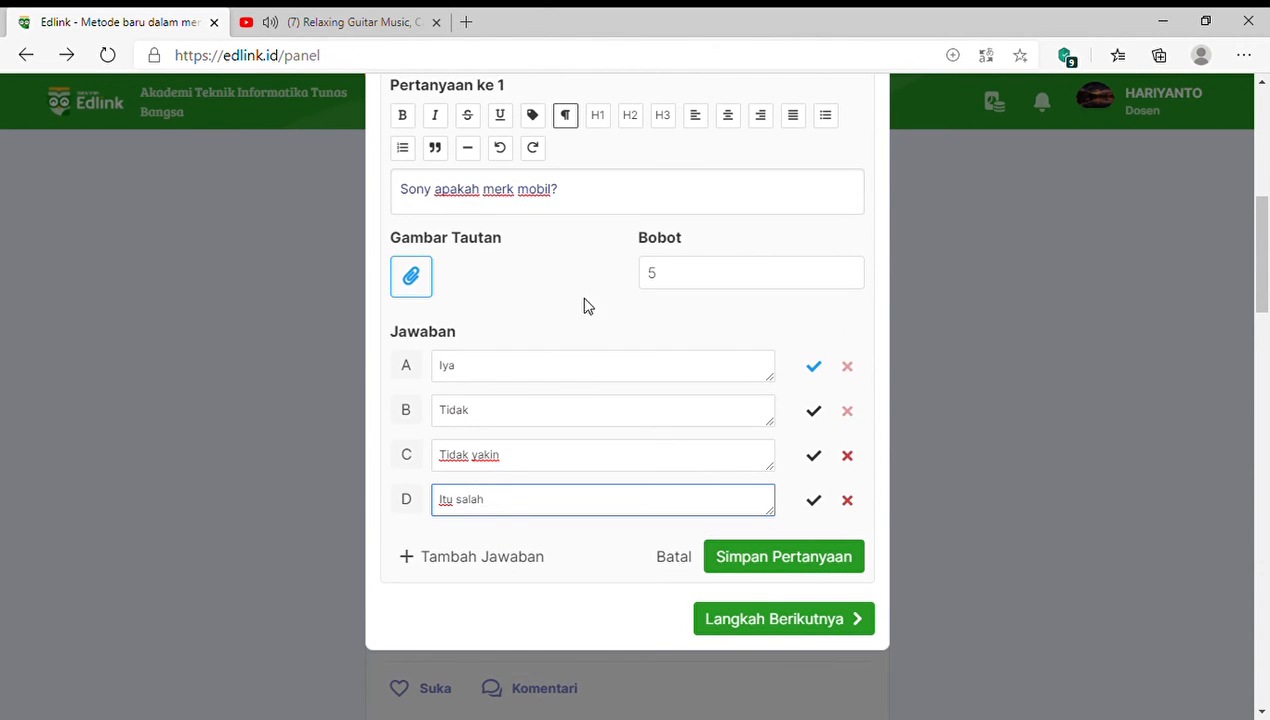
pyautogui.click(816, 414)
pyautogui.scroll(-1, 1050, 460)
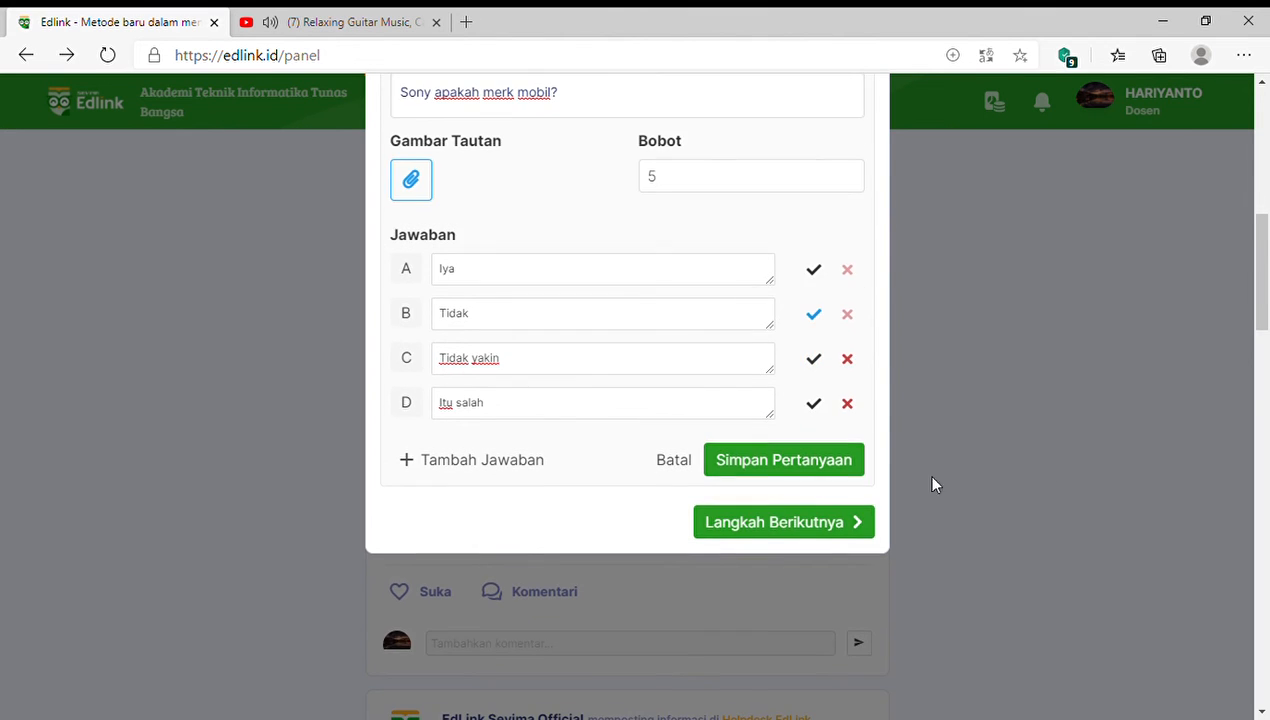
pyautogui.click(818, 470)
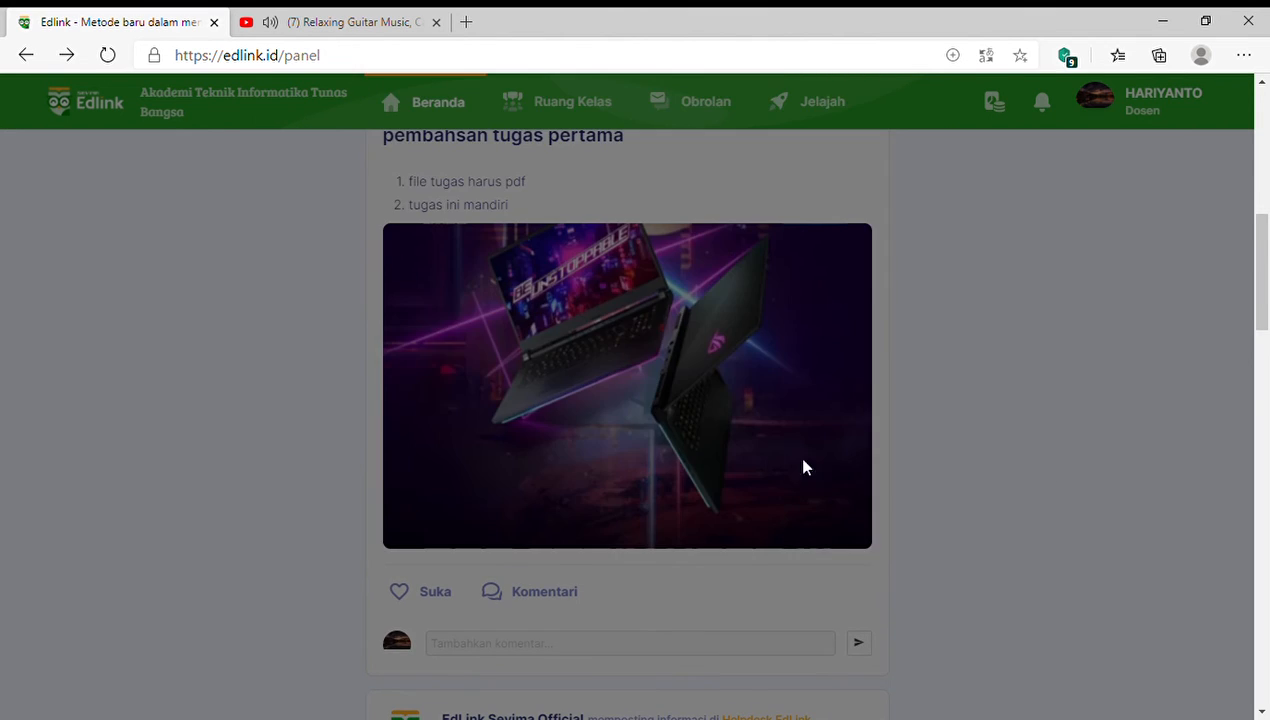
# Add a second quiz question with the text "Apakah toshiba merk sepatu?".
pyautogui.scroll(6, 712, 461)
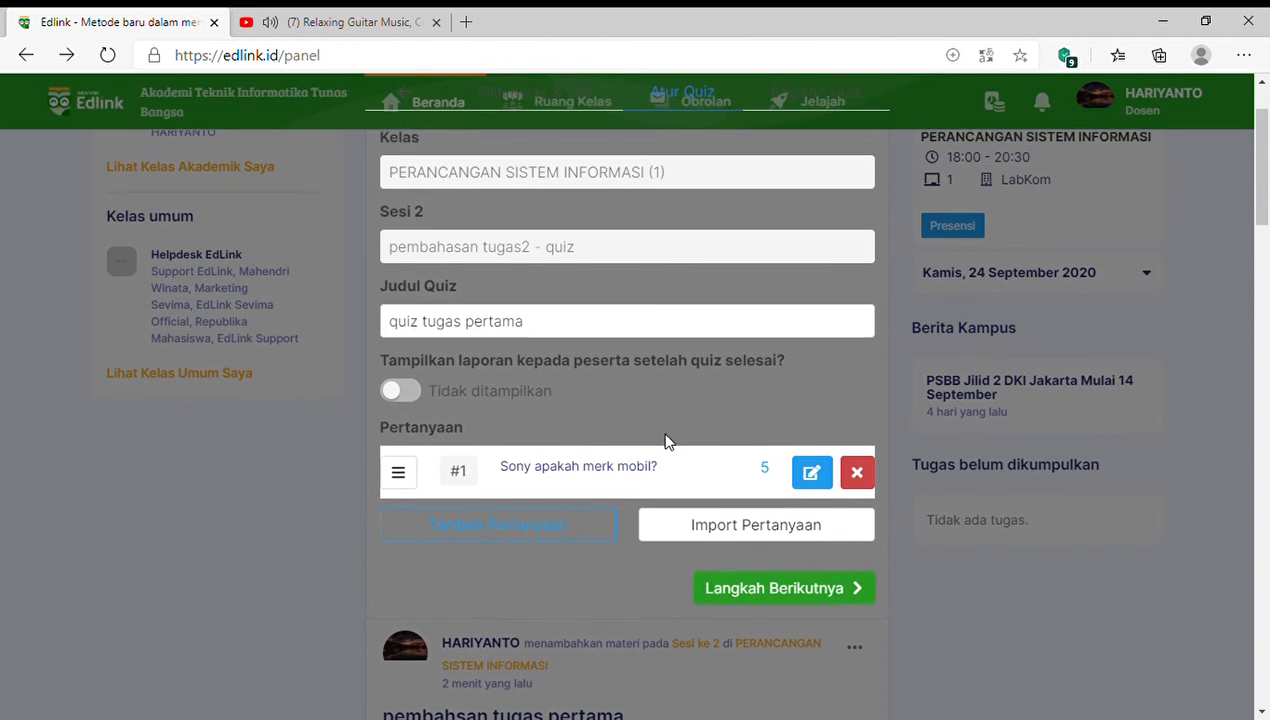
pyautogui.scroll(-1, 535, 470)
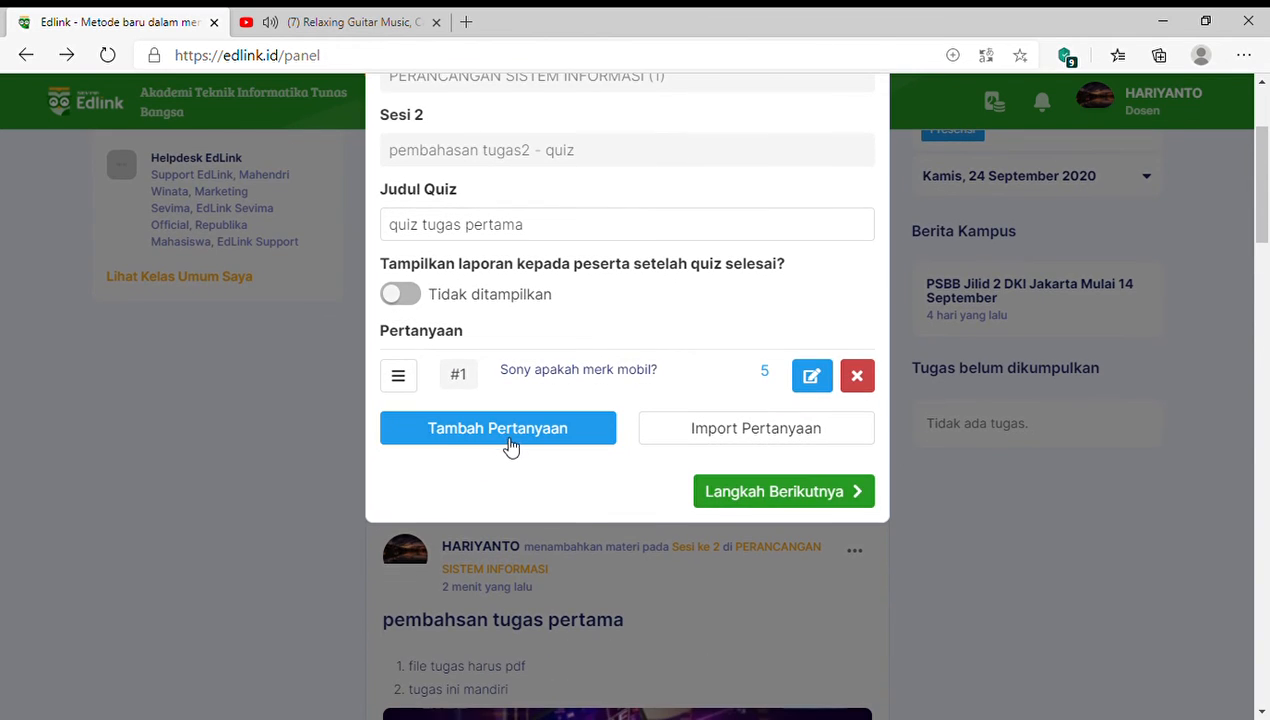
pyautogui.click(512, 443)
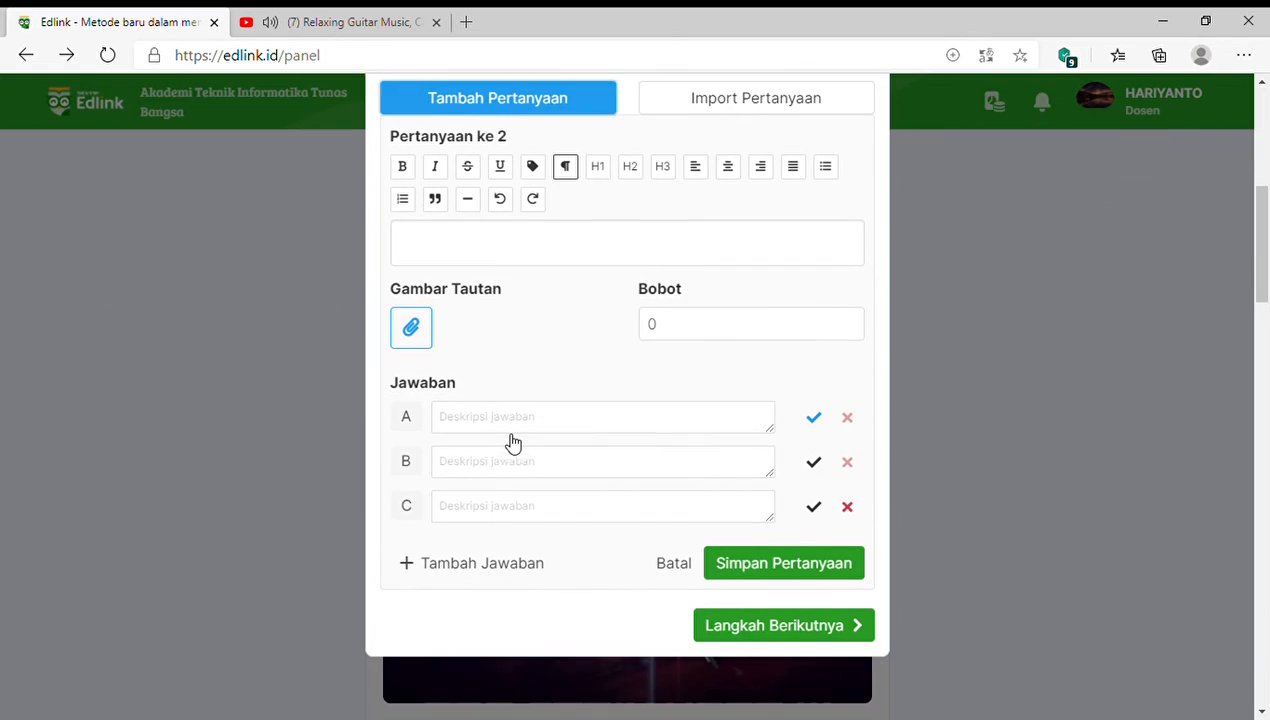
pyautogui.scroll(1, 519, 249)
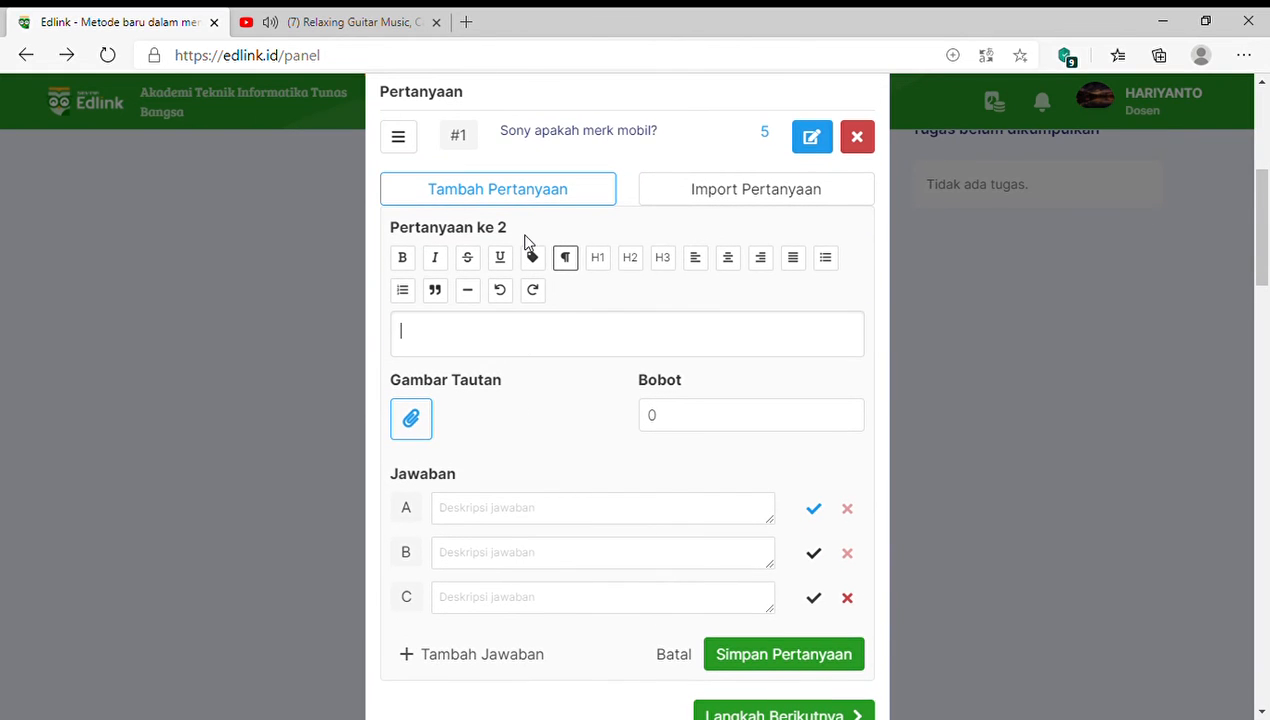
pyautogui.write('Apakah toshiba mer')
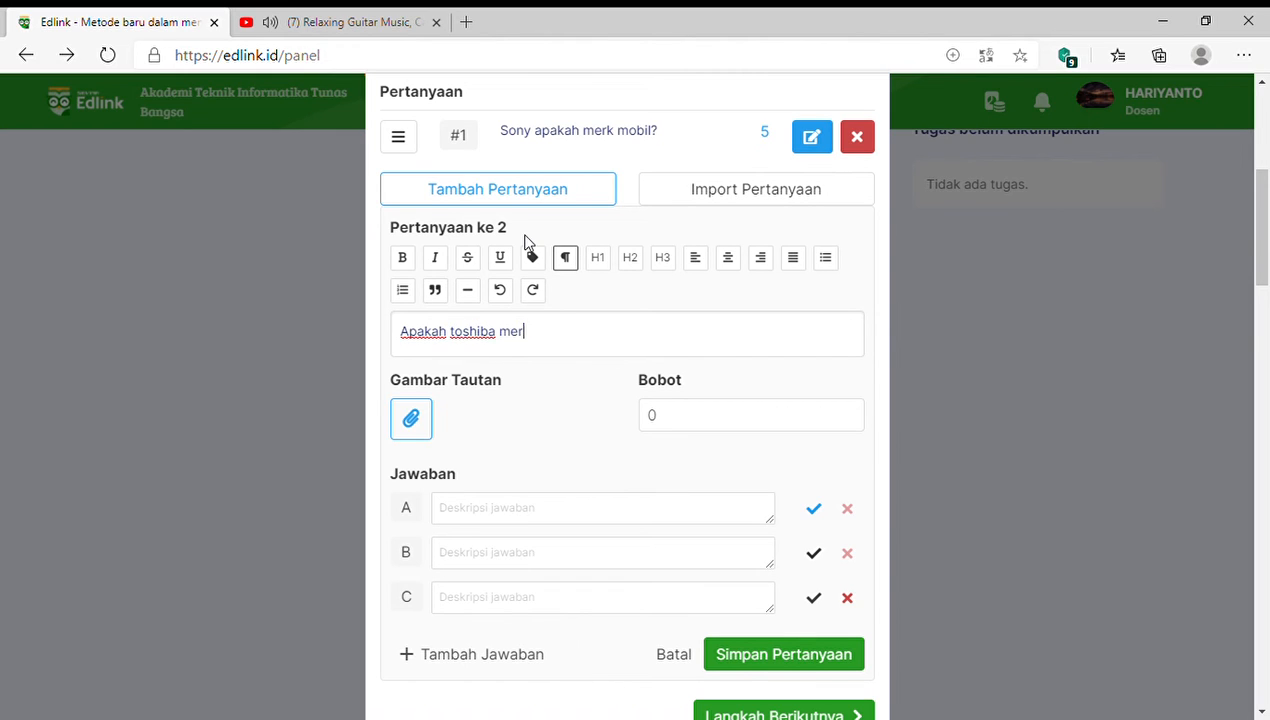
pyautogui.write('k sepatu?')
# Fill in four answers for the second question: A "Iya", B "TIdak", C "TIdak yakin" and an added D "Tidak tahu".
pyautogui.click(590, 509)
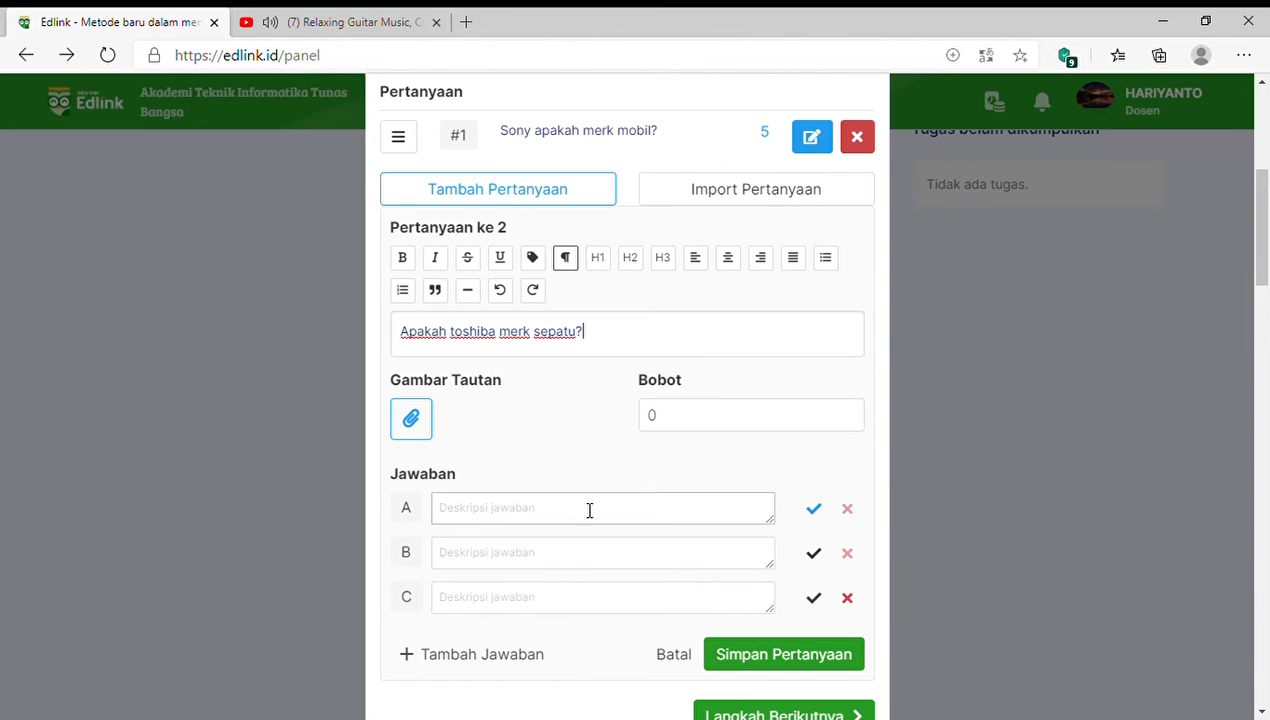
pyautogui.write('Iya')
pyautogui.press('Tab')
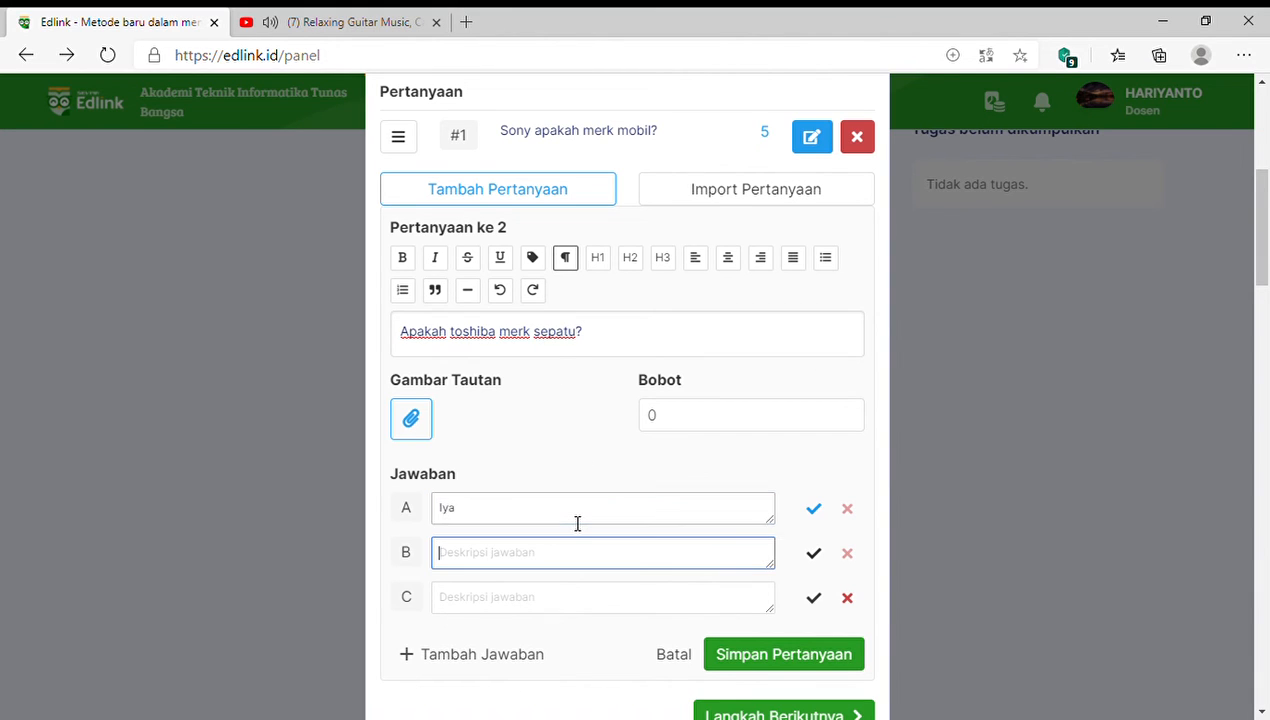
pyautogui.write('TIdak')
pyautogui.press('Tab')
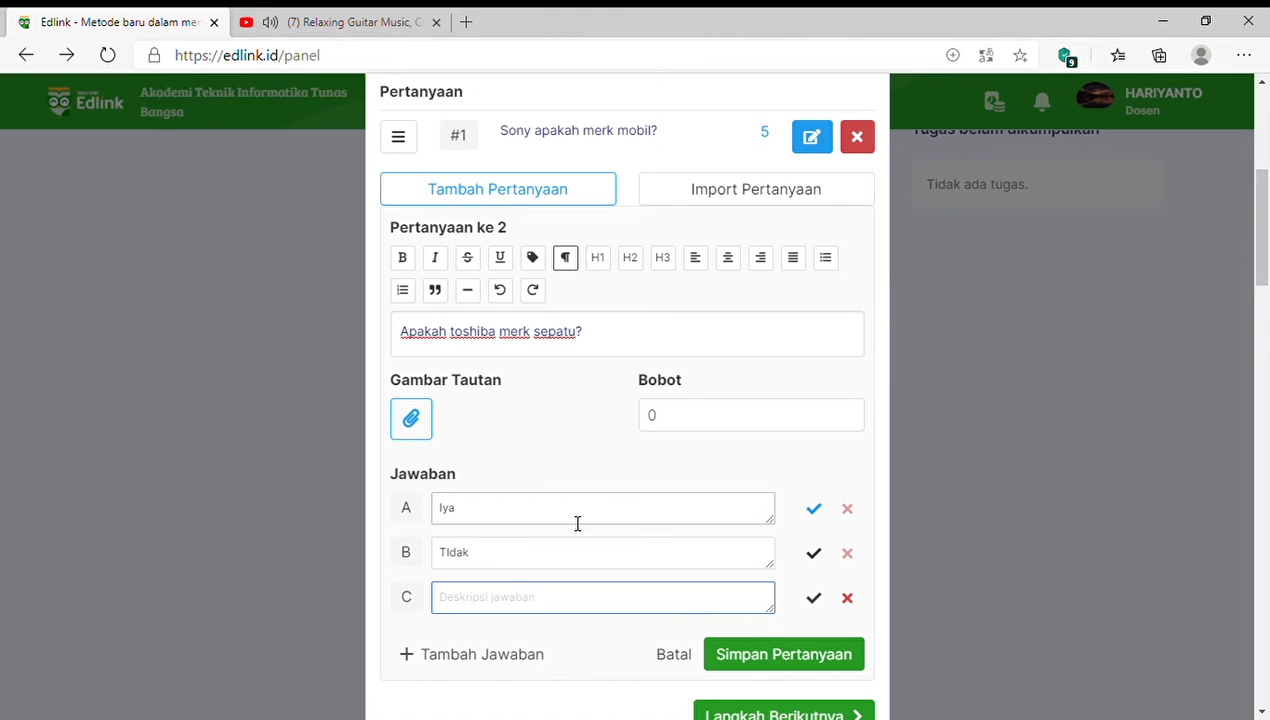
pyautogui.write('TIdak yakin')
pyautogui.press('Tab')
pyautogui.scroll(-3, 577, 523)
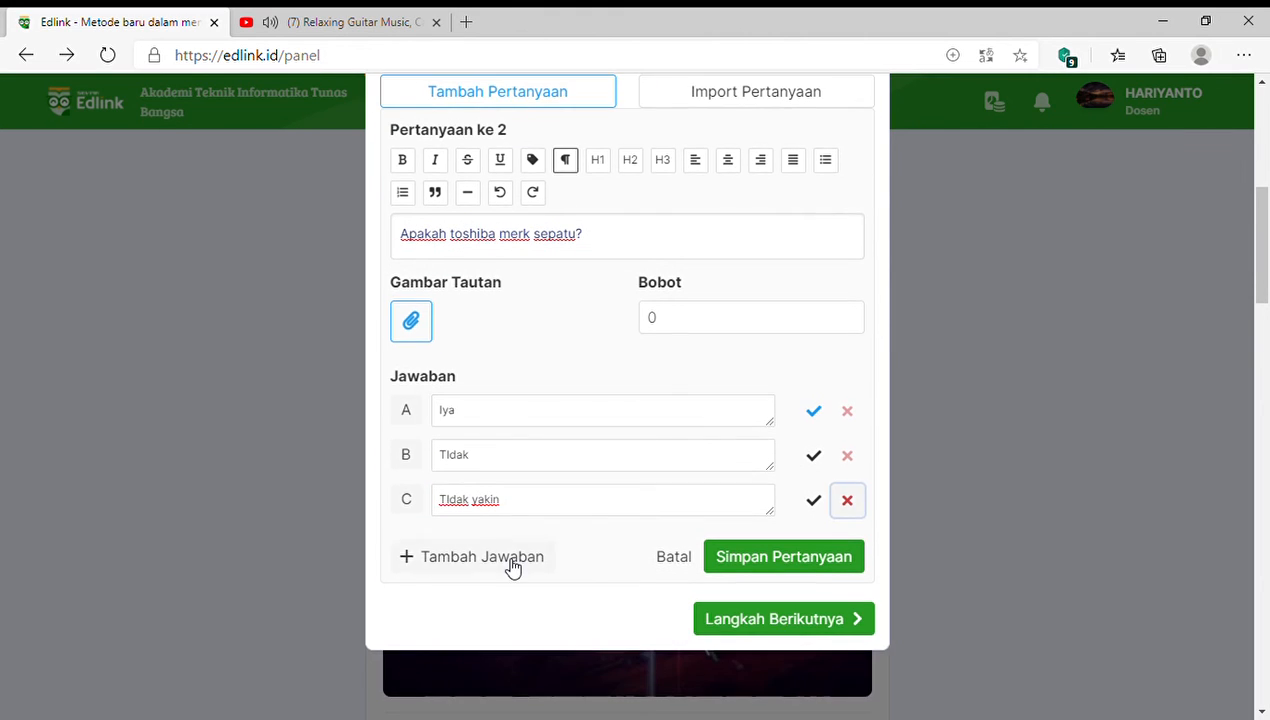
pyautogui.click(507, 558)
pyautogui.write('Tidak tahu')
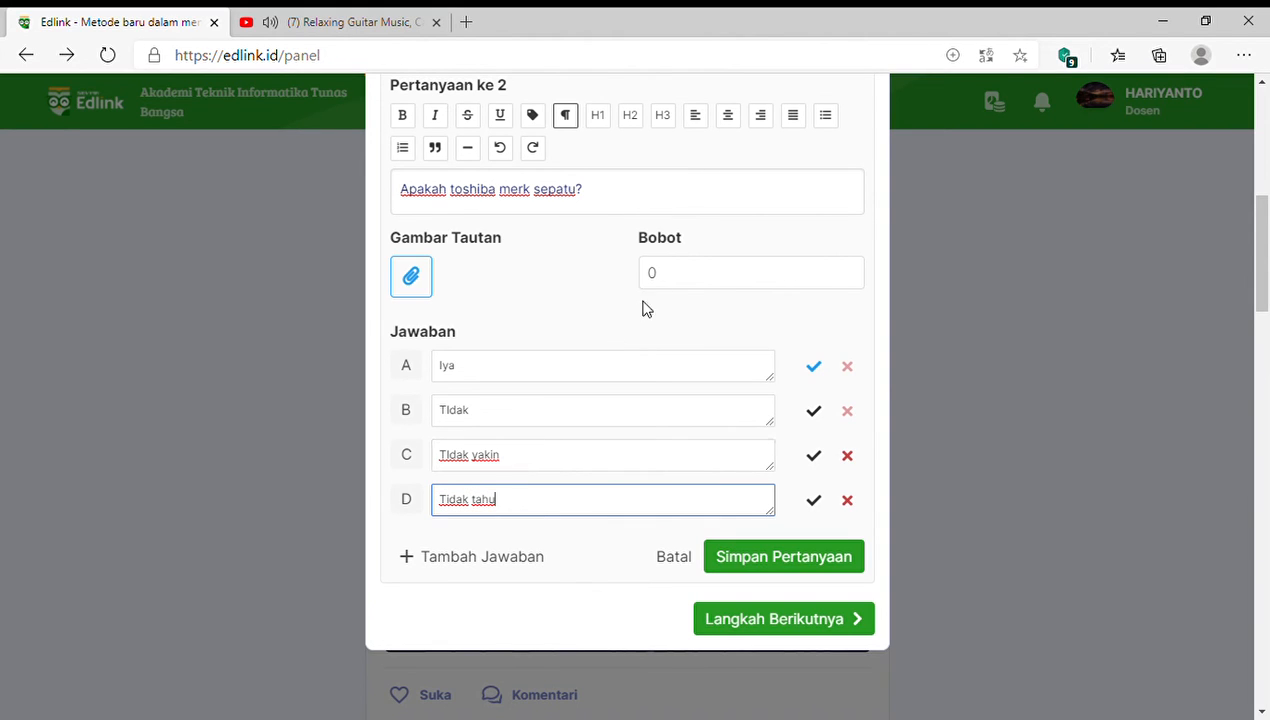
# Set the second question's weight (Bobot) to 5.
pyautogui.click(669, 281)
pyautogui.doubleClick(652, 277)
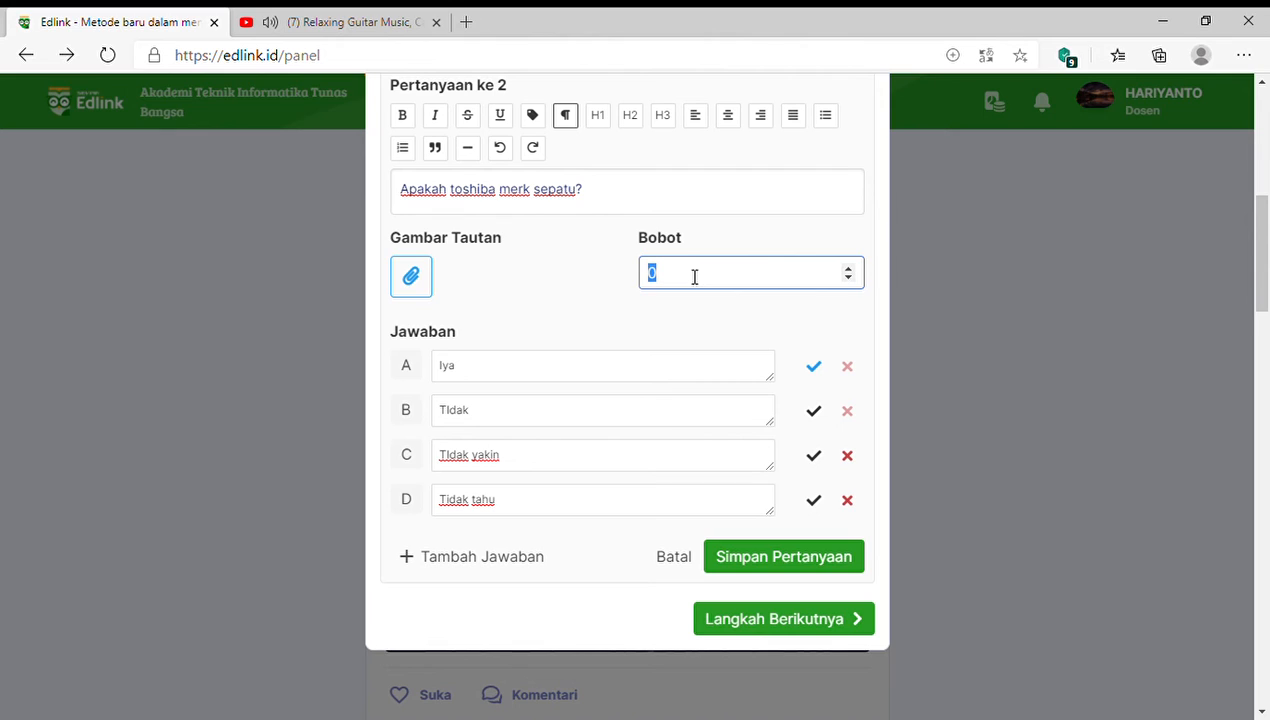
pyautogui.moveTo(695, 277); pyautogui.dragTo(655, 278)
pyautogui.write('5')
# Mark answer B, "TIdak", as the correct one and save the second question.
pyautogui.click(815, 411)
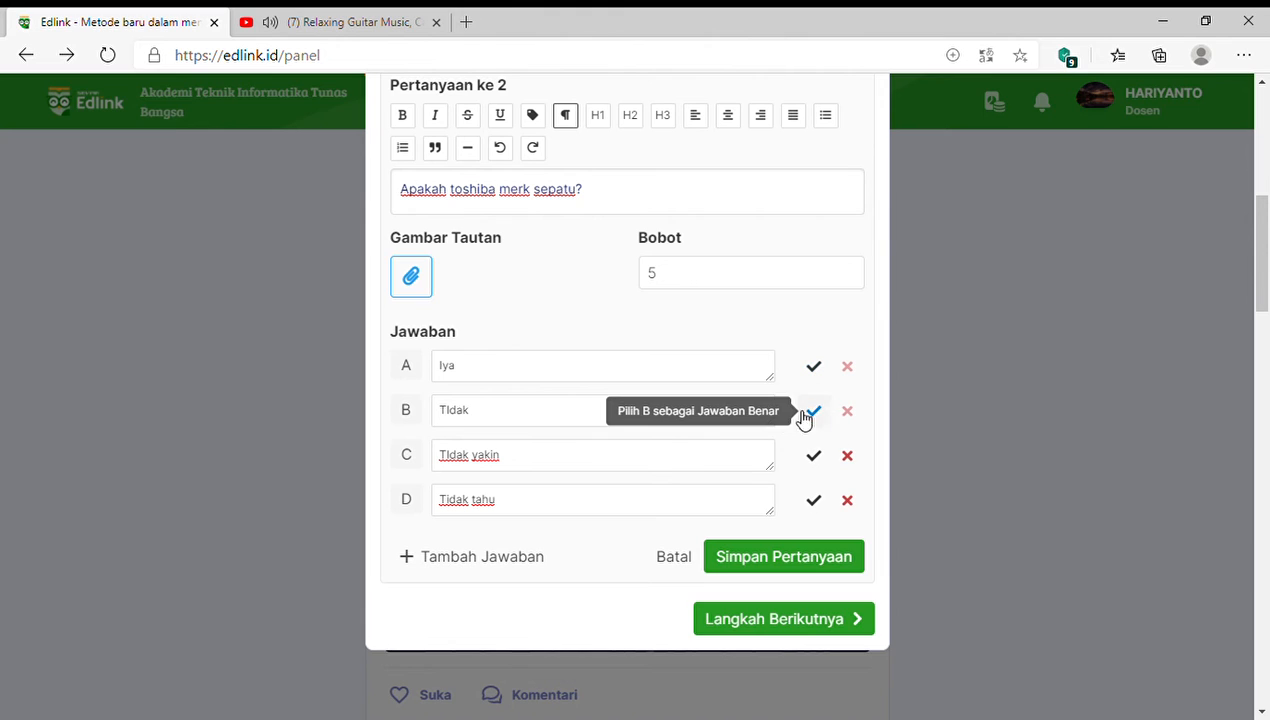
pyautogui.click(772, 562)
pyautogui.scroll(3, 676, 527)
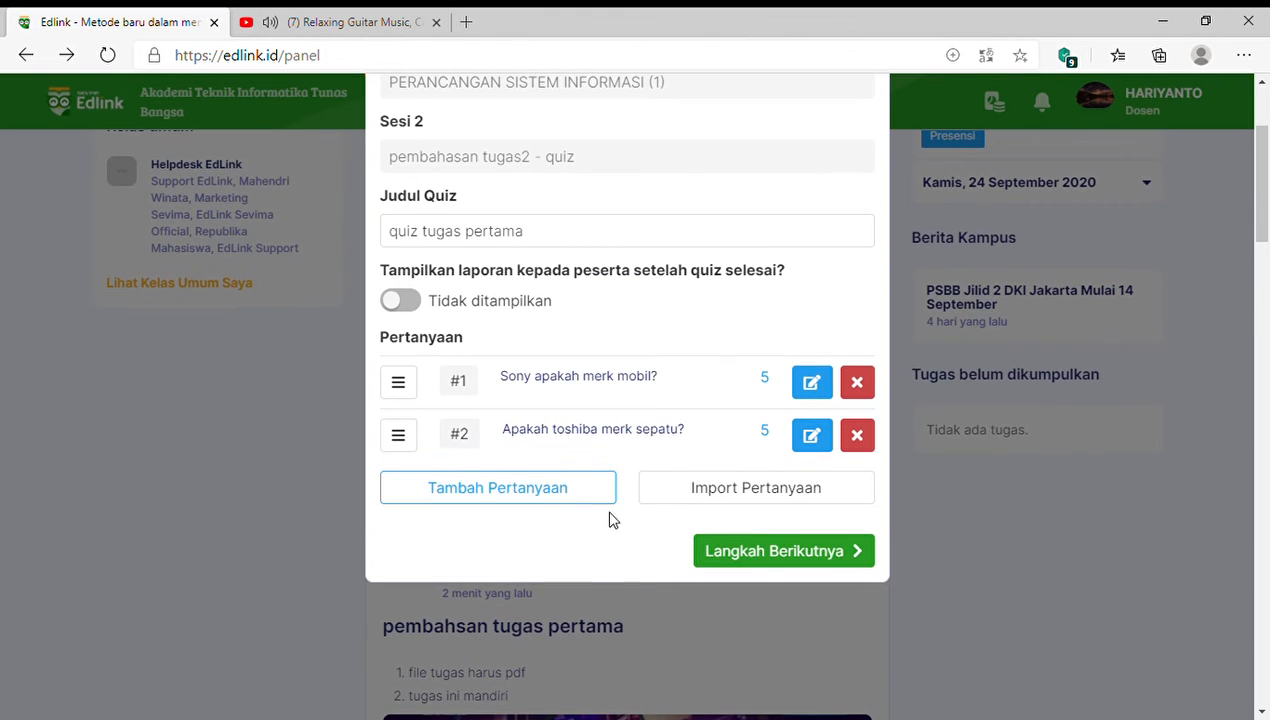
# Add a third quiz question with the text "Apakah mobil beroda empat?".
pyautogui.click(548, 500)
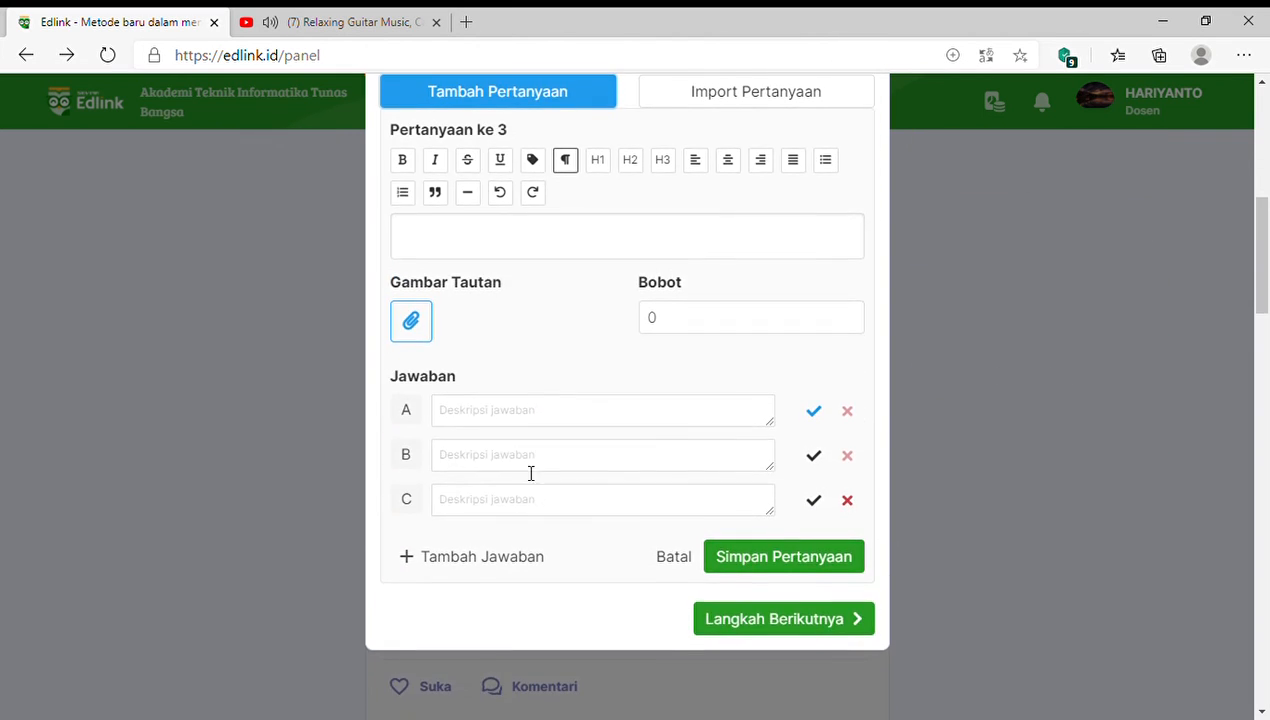
pyautogui.scroll(1, 535, 420)
pyautogui.click(534, 346)
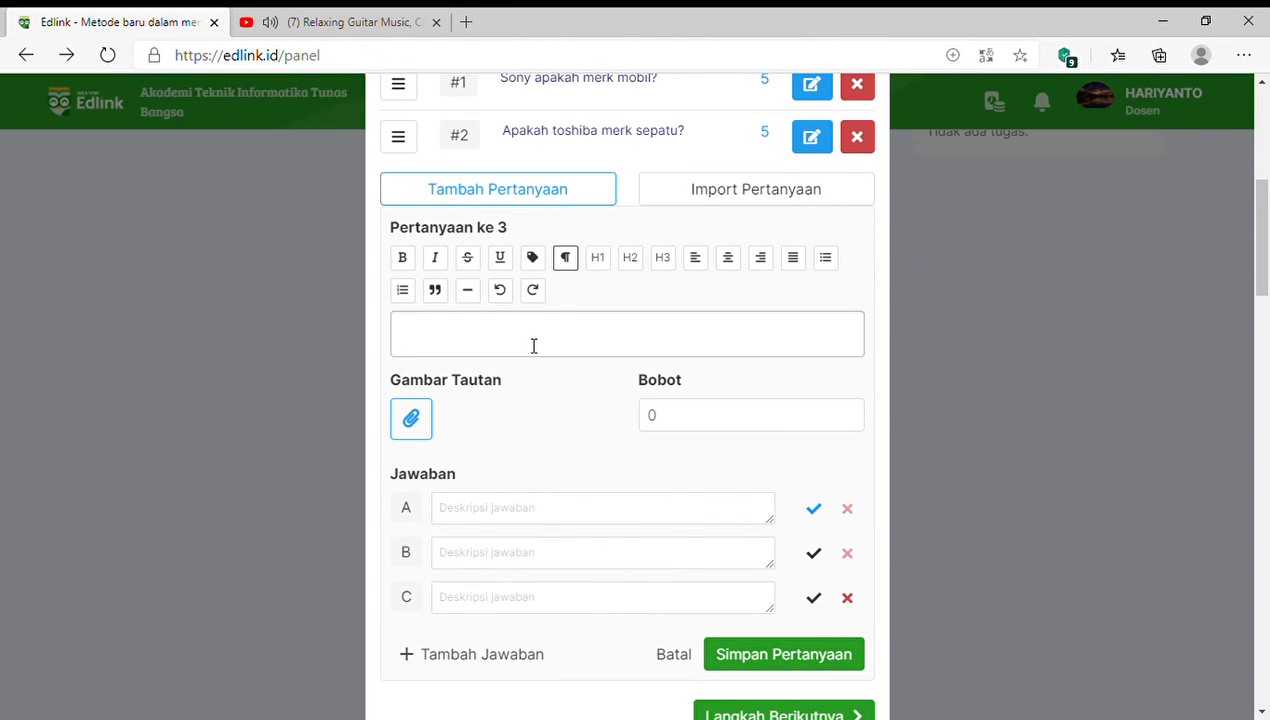
pyautogui.write('Apakah mobil bero')
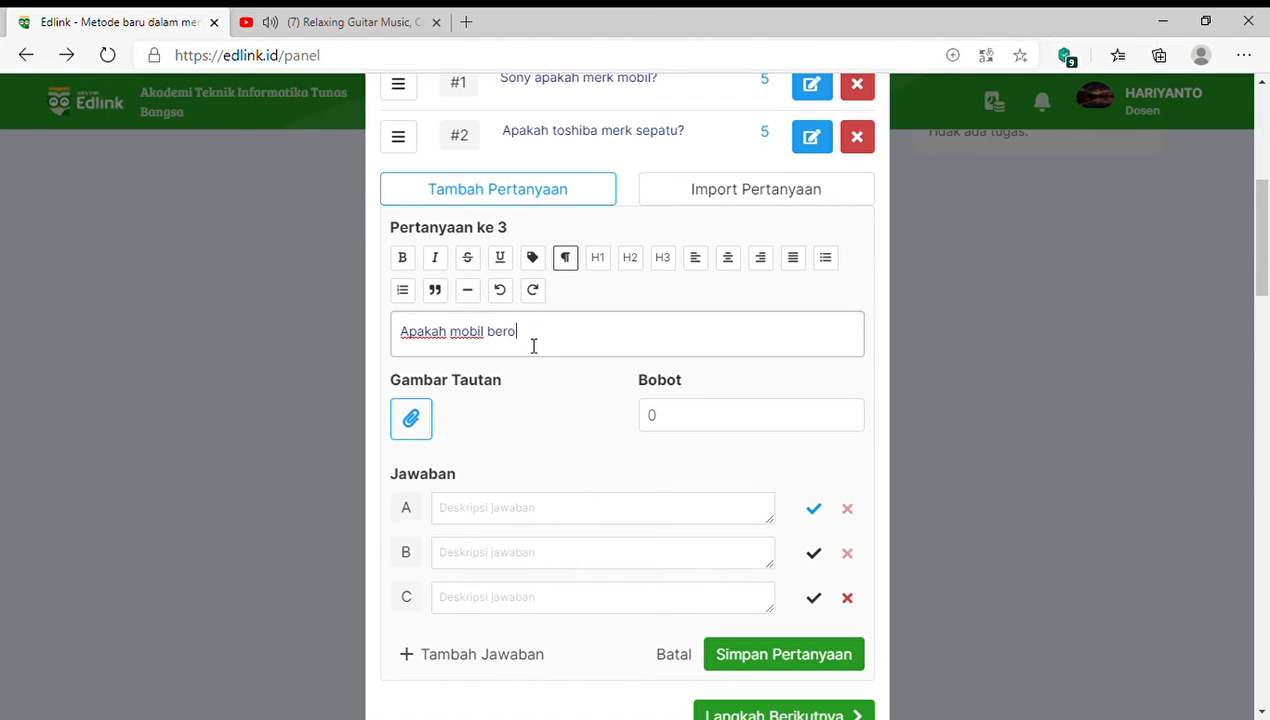
pyautogui.write('da empat?')
# Fill in four answers for the third question: A "Iya", B "Tidak", C "Tidak yakin" and an added D "Tidak tahu".
pyautogui.click(518, 512)
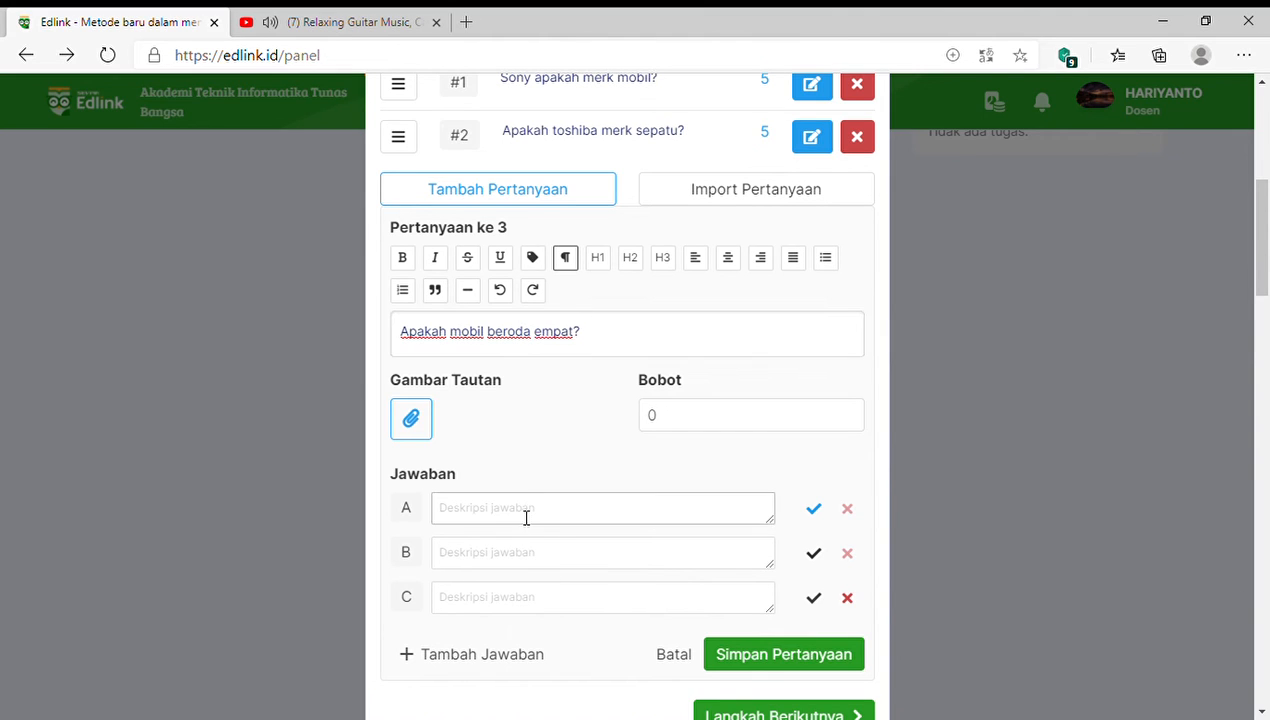
pyautogui.click(528, 513)
pyautogui.write('Iya')
pyautogui.press('Tab')
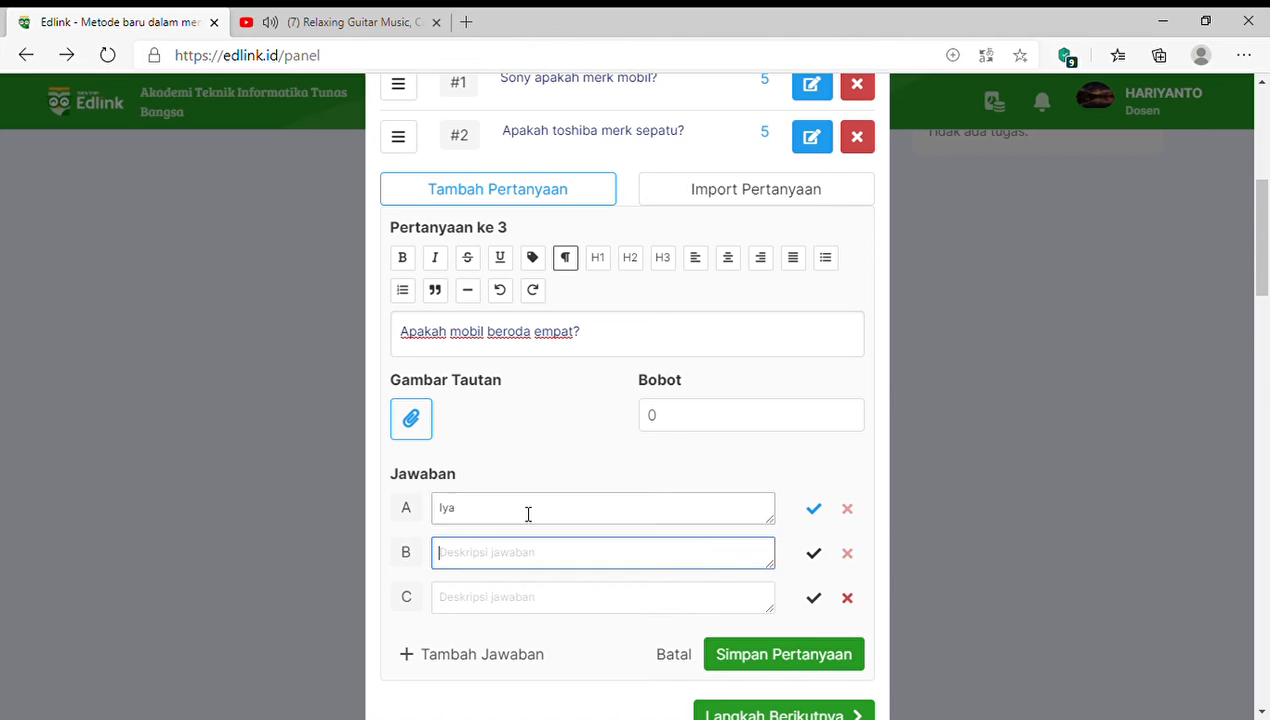
pyautogui.write('Tidak')
pyautogui.press('Return')
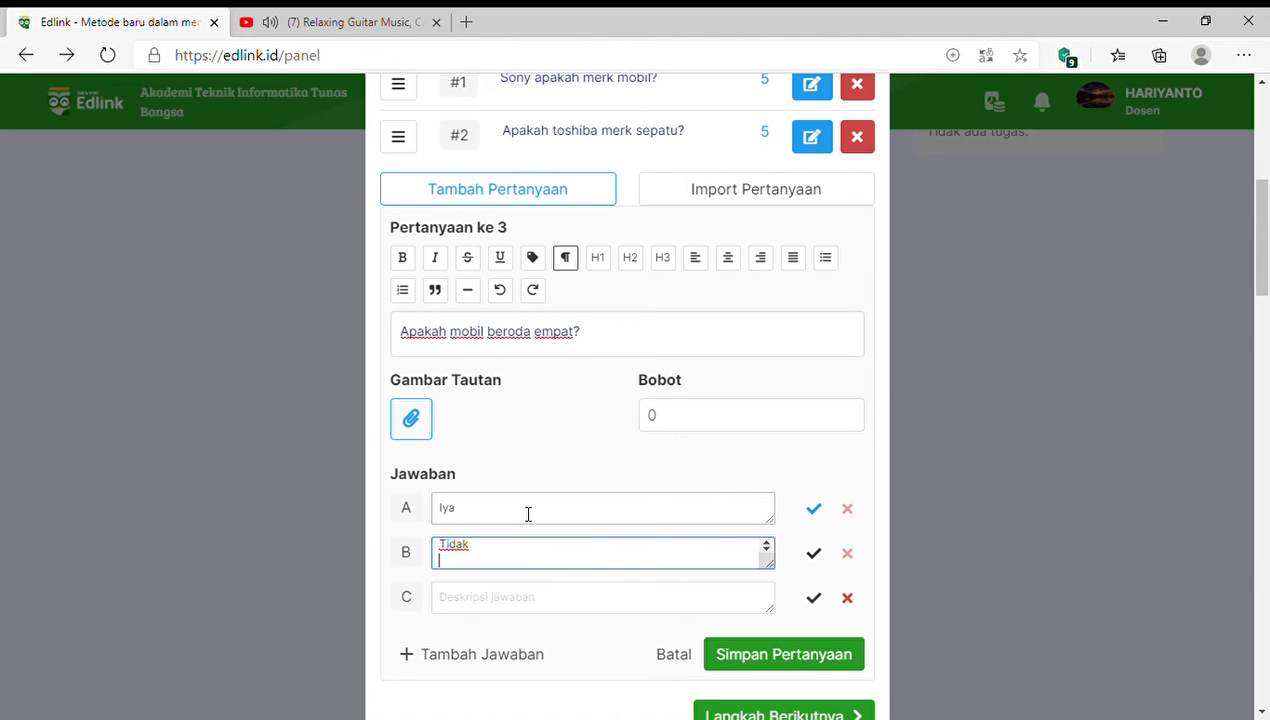
pyautogui.press('BackSpace')
pyautogui.click(505, 612)
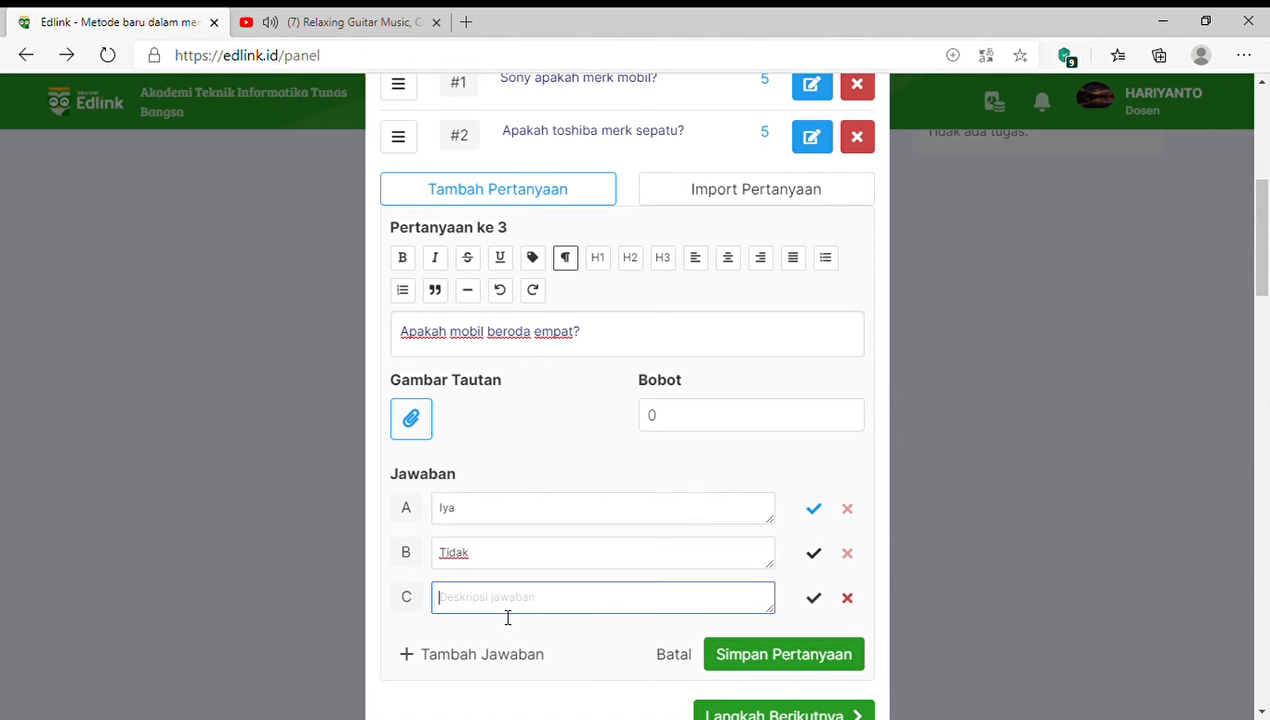
pyautogui.write('Tidak yakin')
pyautogui.click(499, 652)
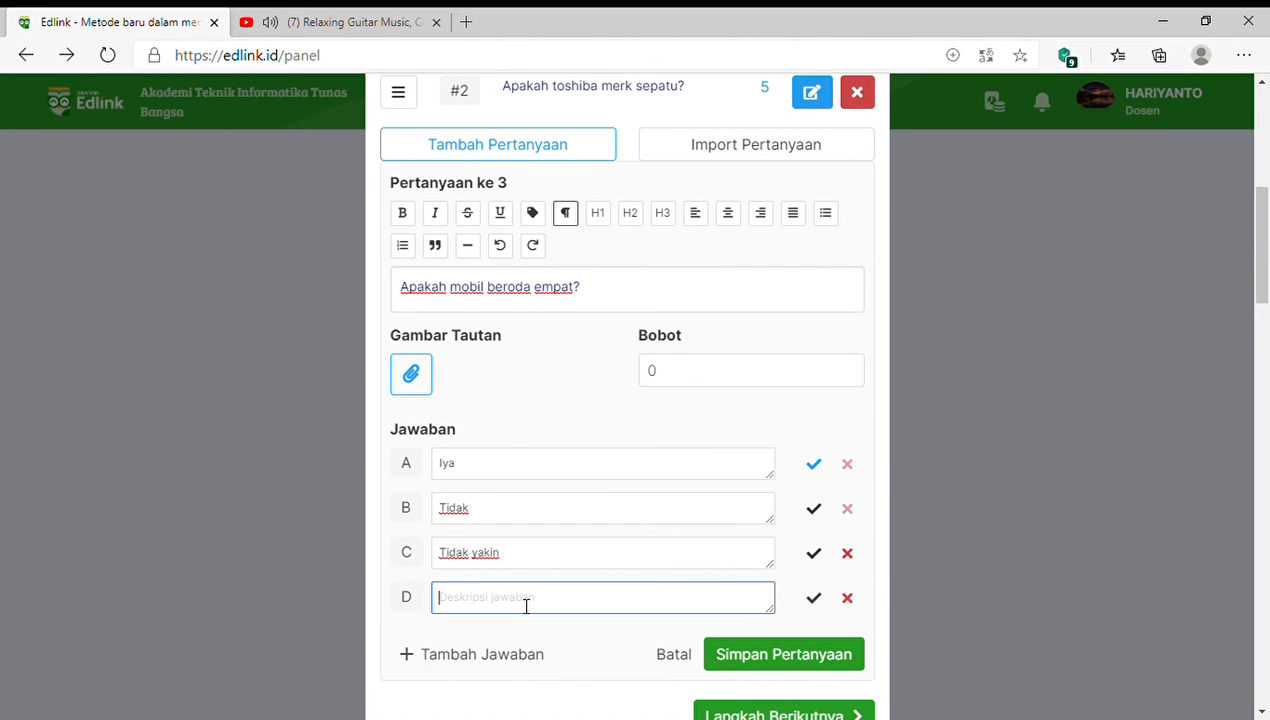
pyautogui.write('Tidak tahu')
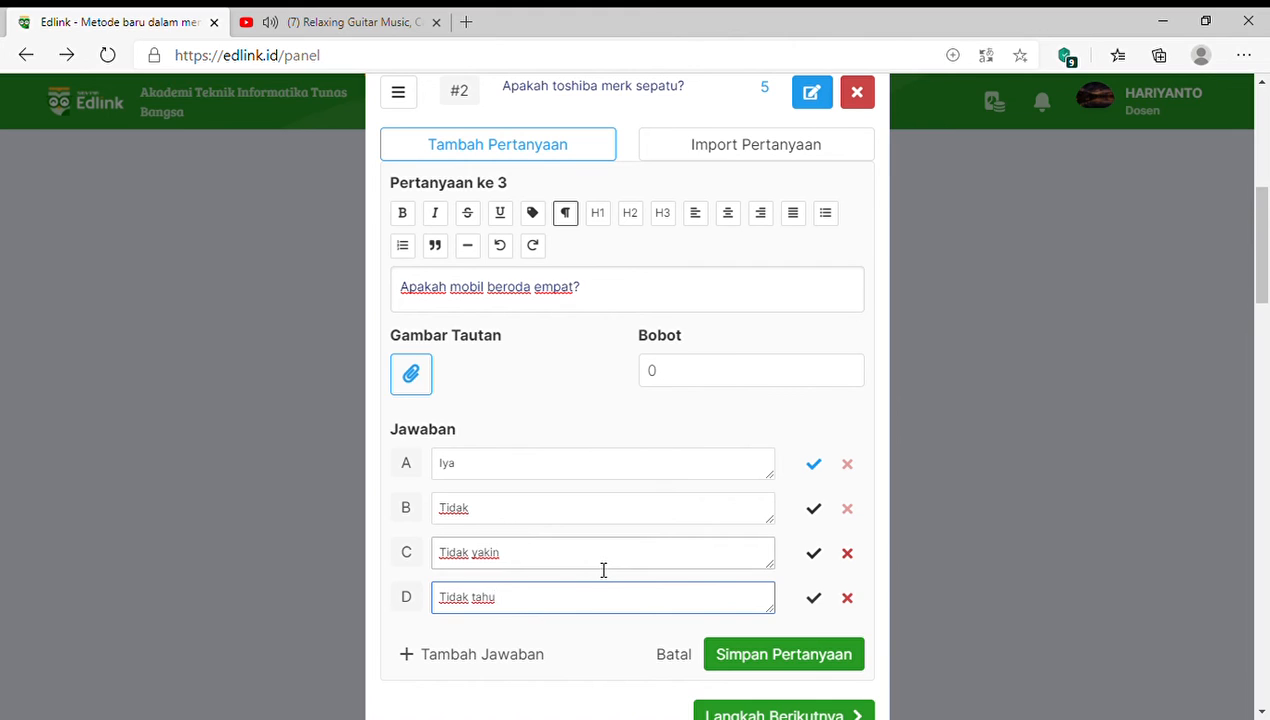
# Set the third question's weight (Bobot) to 5 and save the question.
pyautogui.click(675, 377)
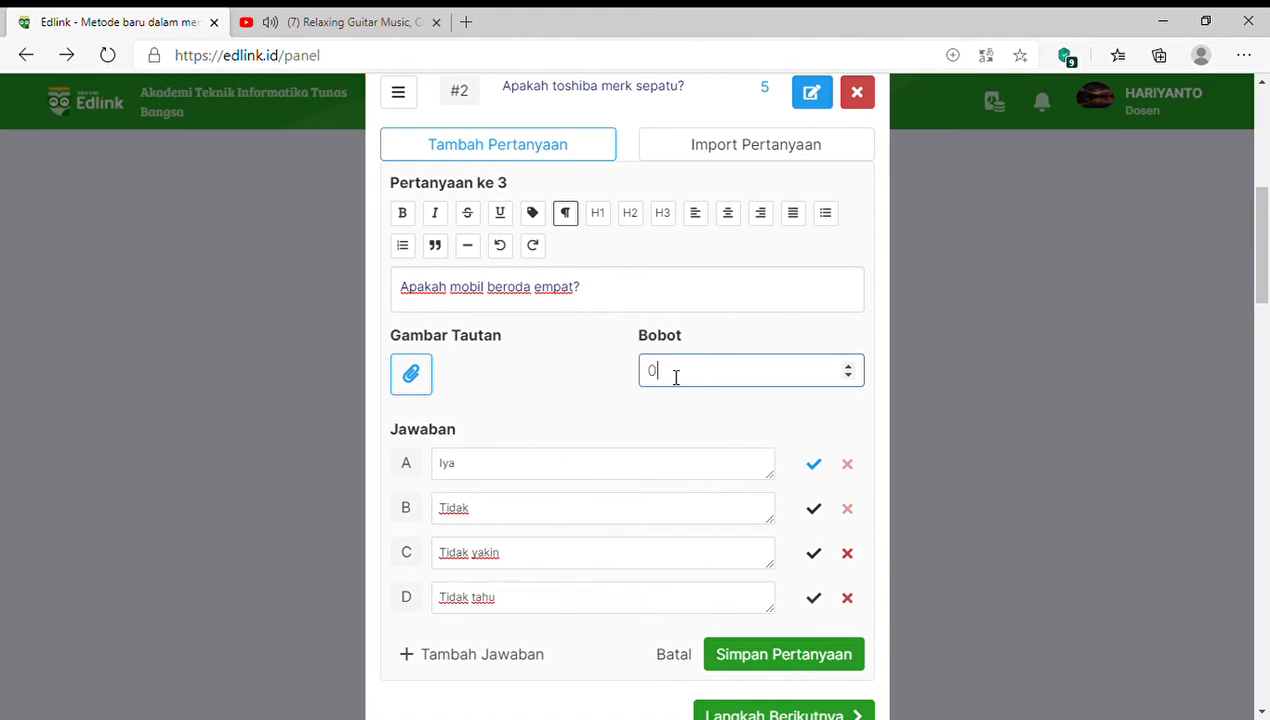
pyautogui.doubleClick(675, 377)
pyautogui.write('5')
pyautogui.scroll(-2, 669, 663)
pyautogui.click(795, 558)
# Review the quiz setup: class, session, title, report setting and the list of questions with their weights.
pyautogui.scroll(6, 702, 540)
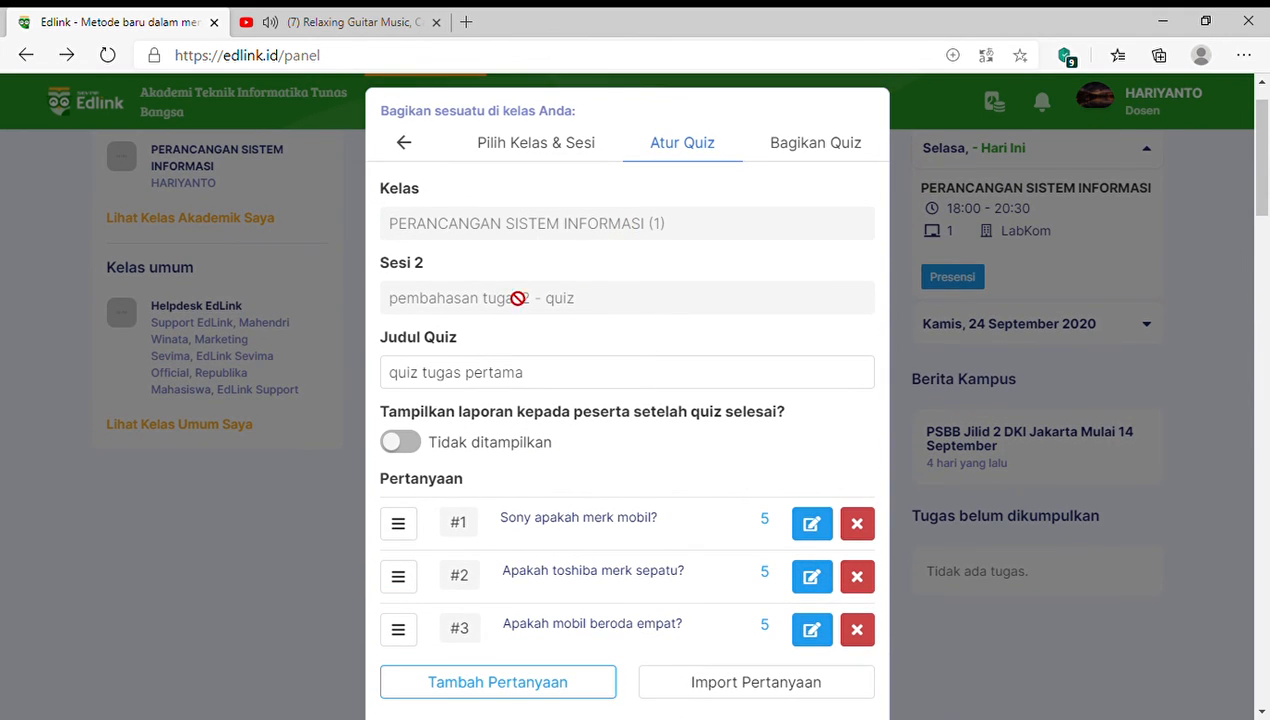
pyautogui.scroll(-2, 560, 430)
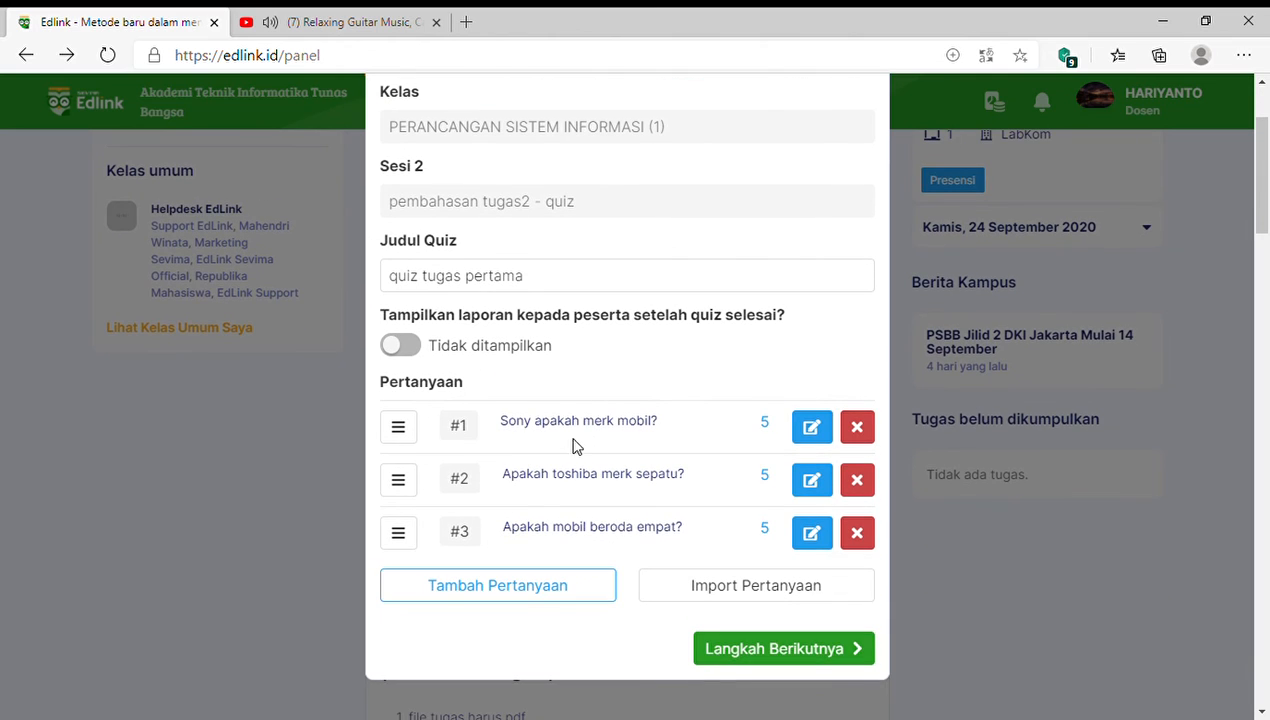
pyautogui.scroll(3, 605, 485)
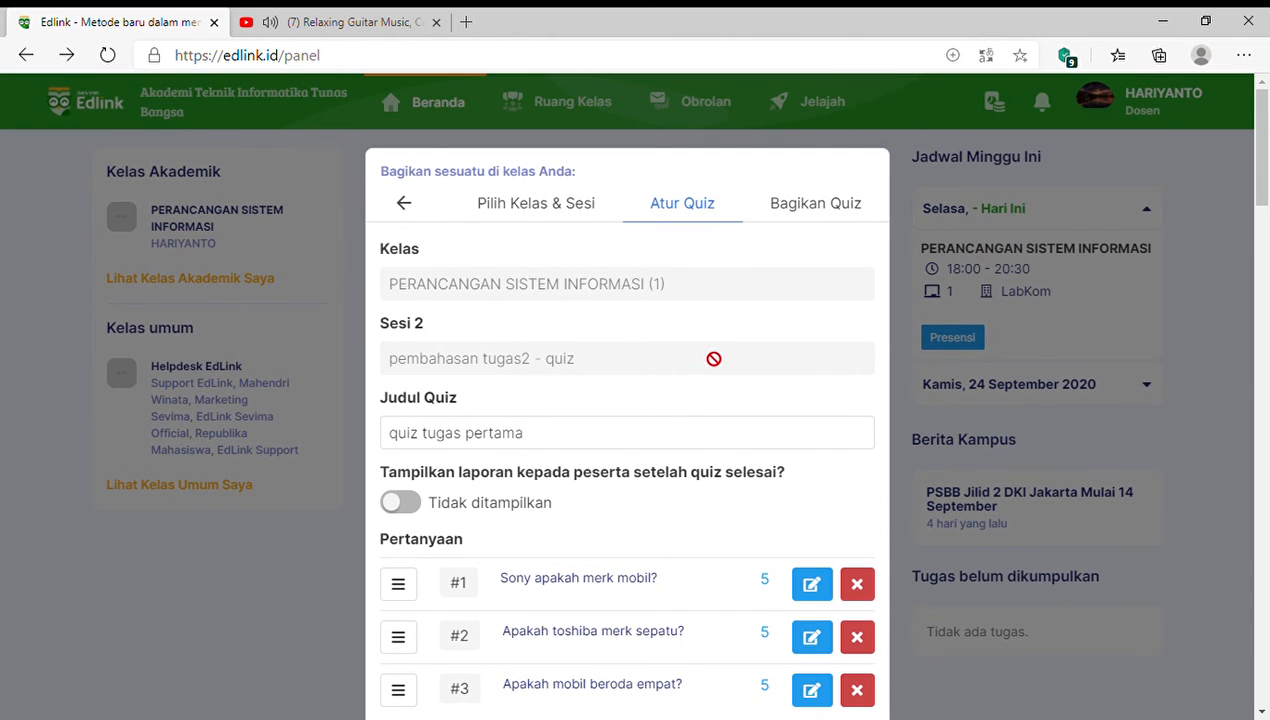
pyautogui.scroll(-5, 689, 434)
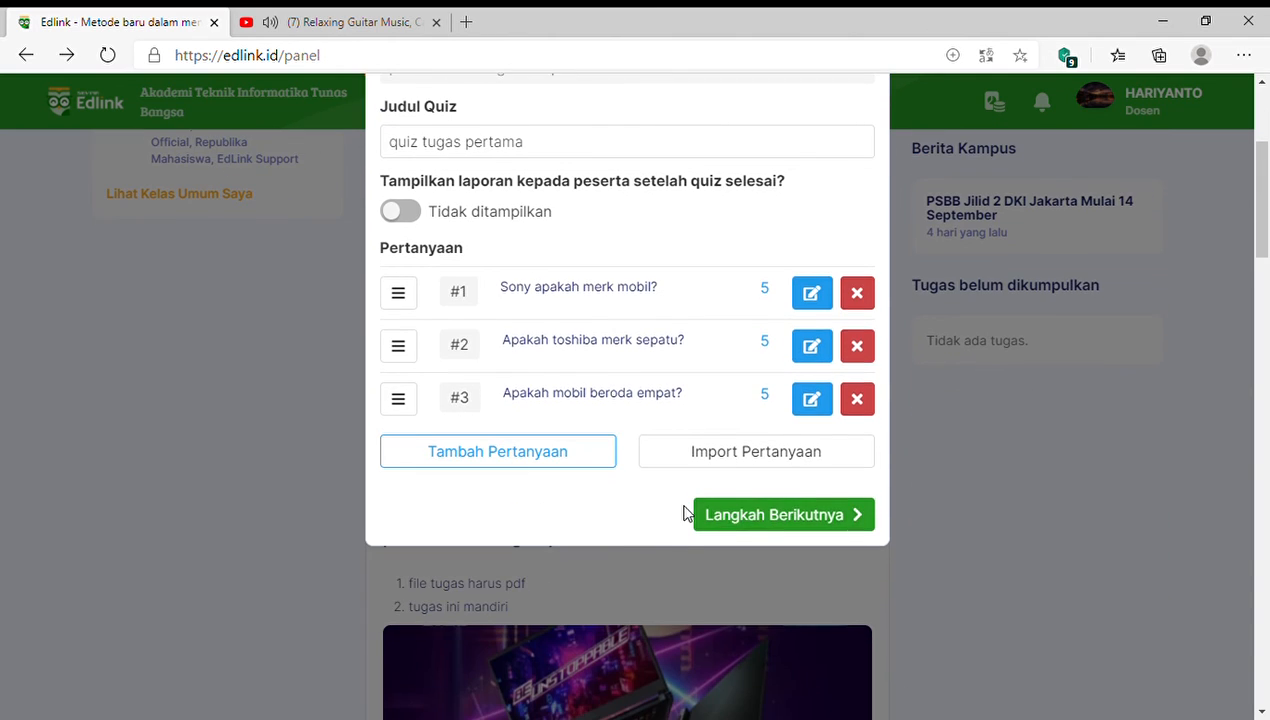
pyautogui.scroll(4, 683, 513)
pyautogui.scroll(-2, 686, 513)
pyautogui.scroll(-3, 686, 513)
pyautogui.scroll(3, 621, 522)
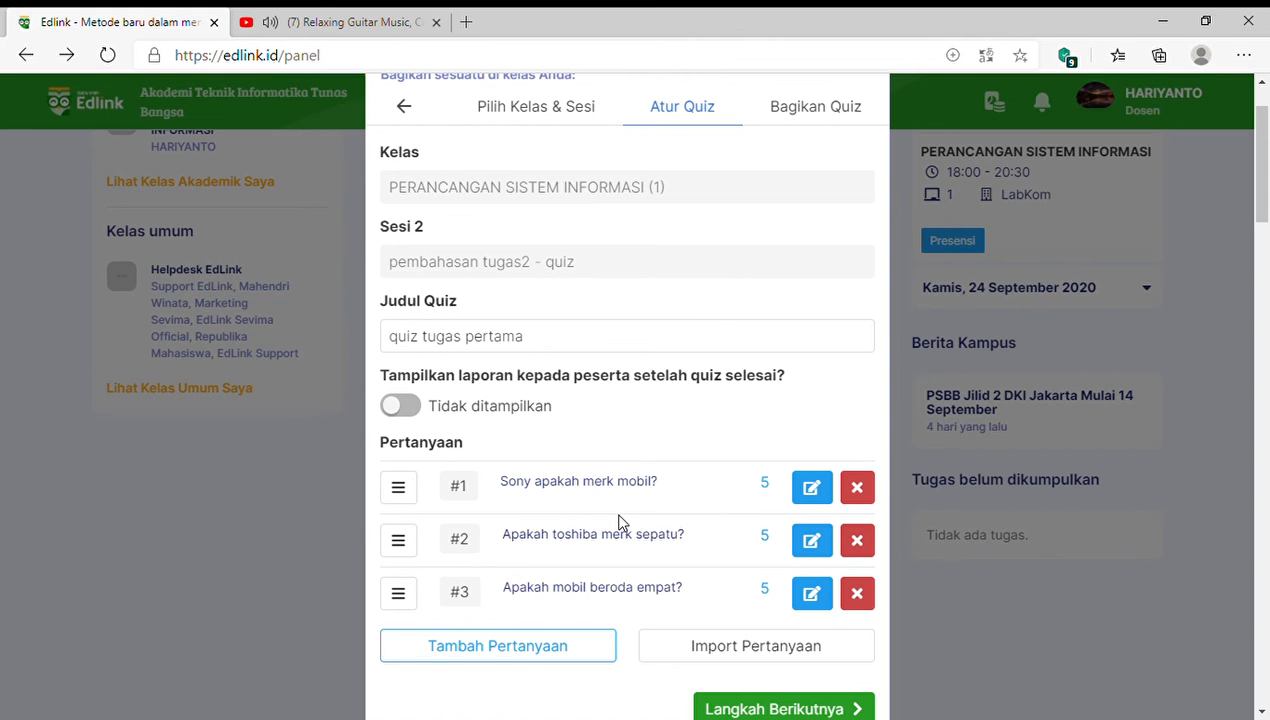
pyautogui.scroll(-2, 620, 520)
# Proceed to sharing the quiz and enter the note "bahwa soal ini terdiri 3 pertanyaan,....".
pyautogui.click(766, 612)
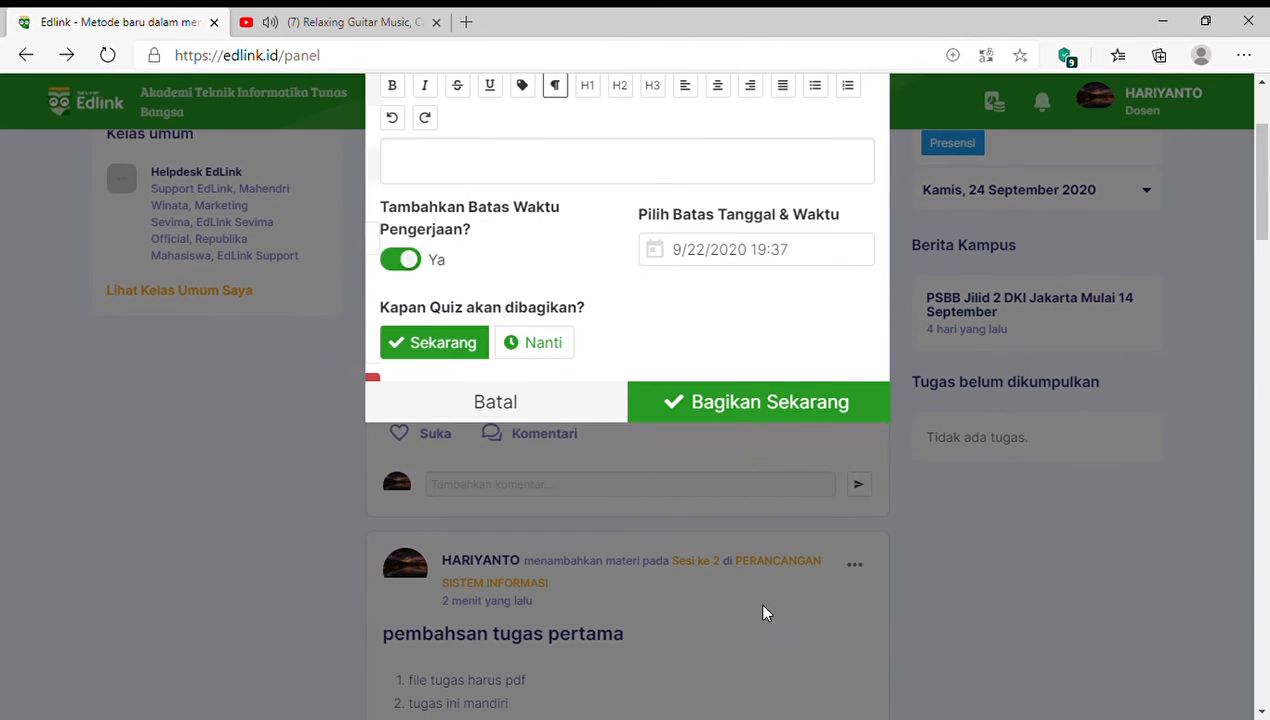
pyautogui.scroll(2, 700, 550)
pyautogui.click(544, 366)
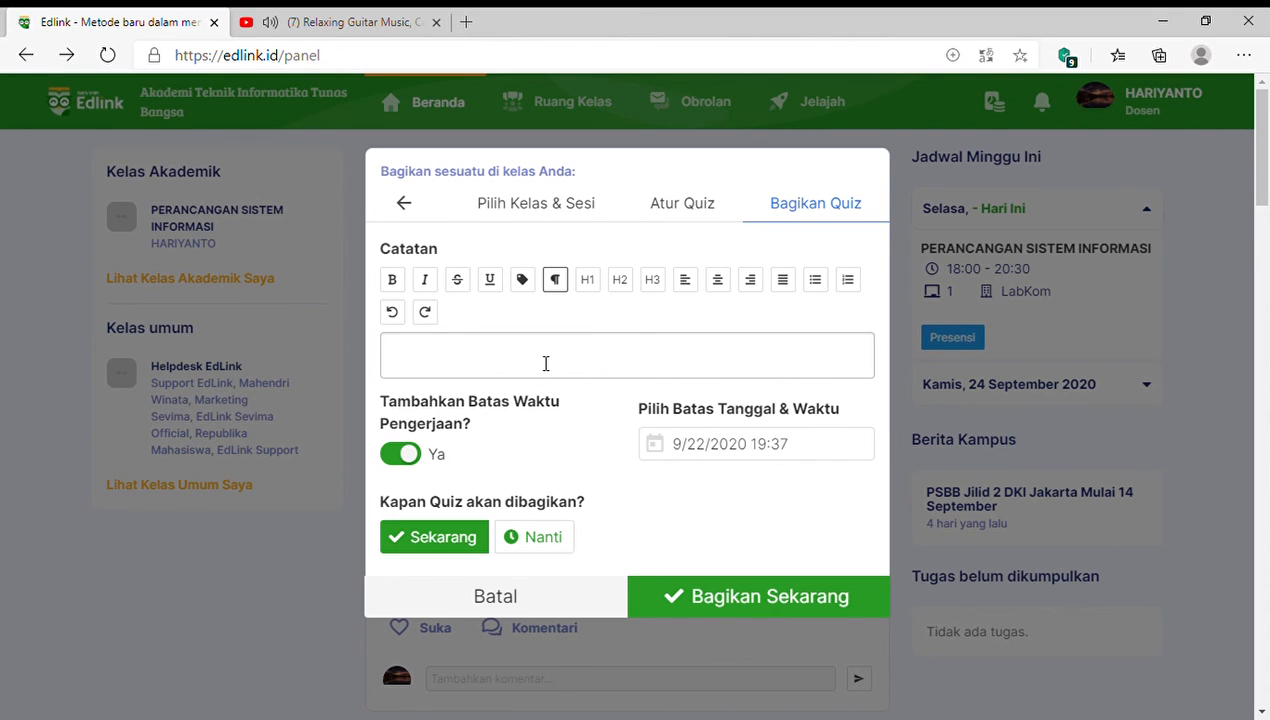
pyautogui.write('bahwa soal ini')
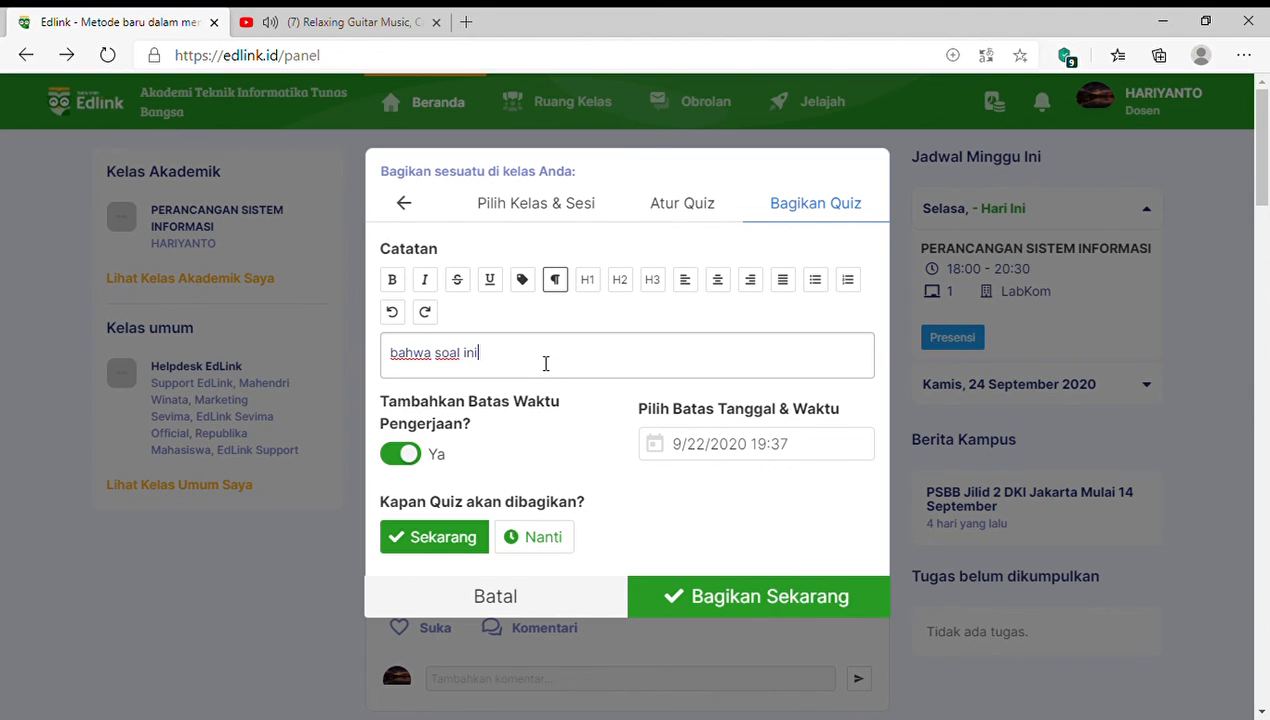
pyautogui.write(' terdiri 3 pertany')
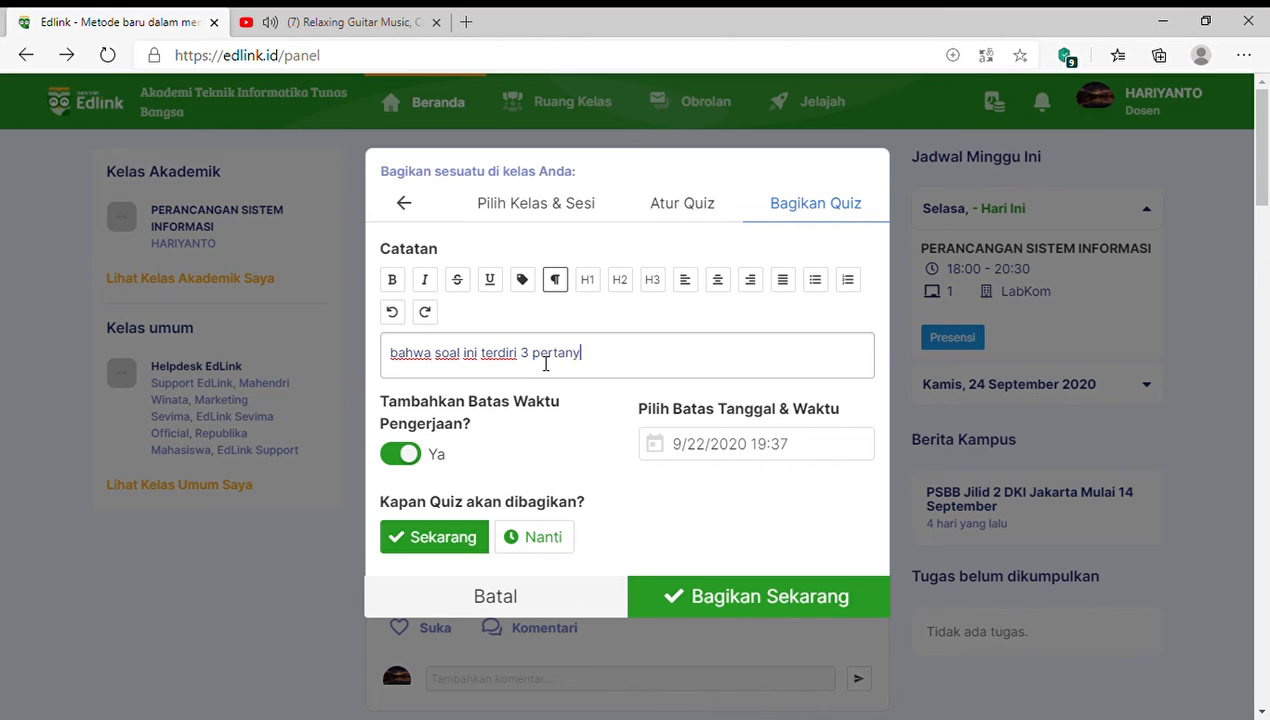
pyautogui.write('aan,....')
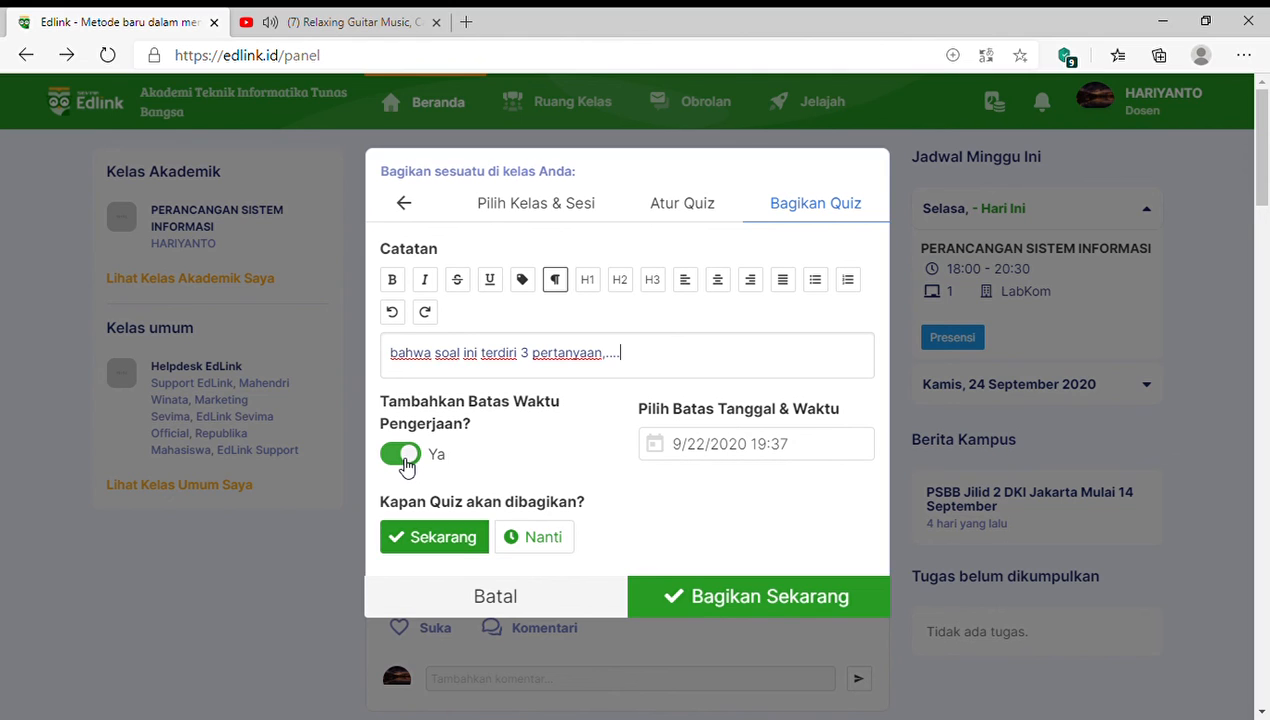
# Switch the quiz's time limit off and back on.
pyautogui.click(410, 458)
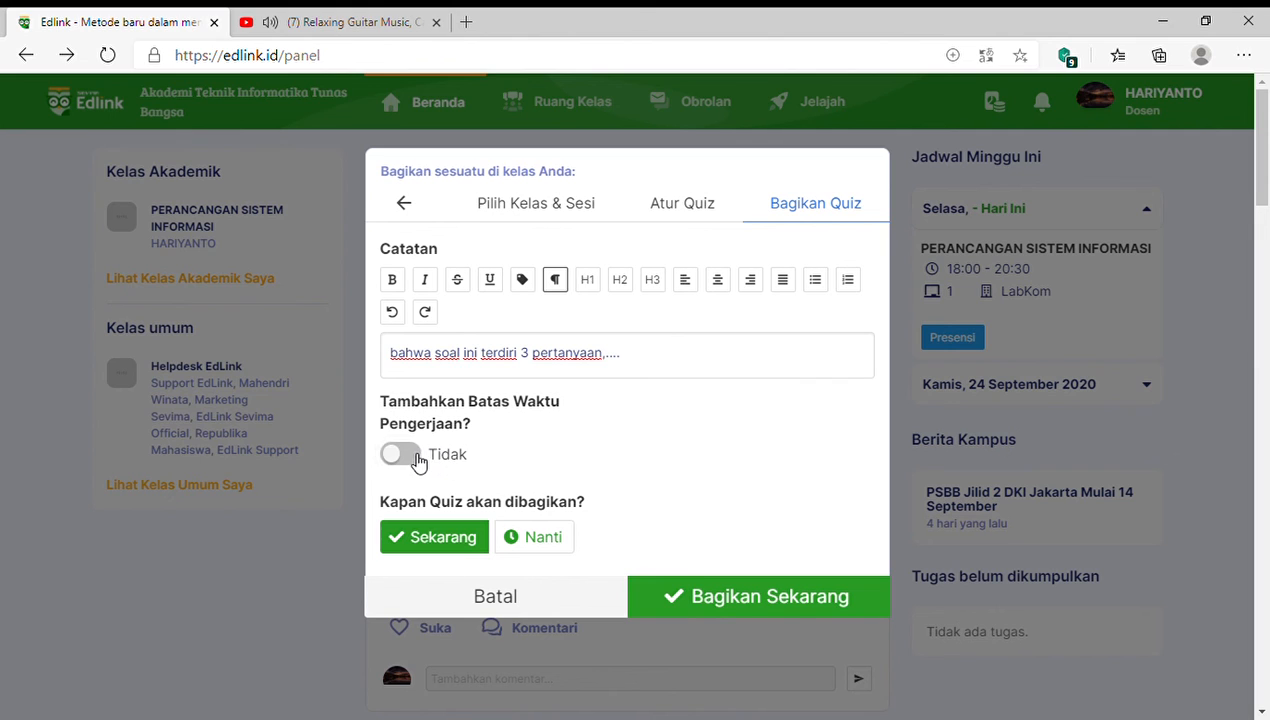
pyautogui.click(418, 459)
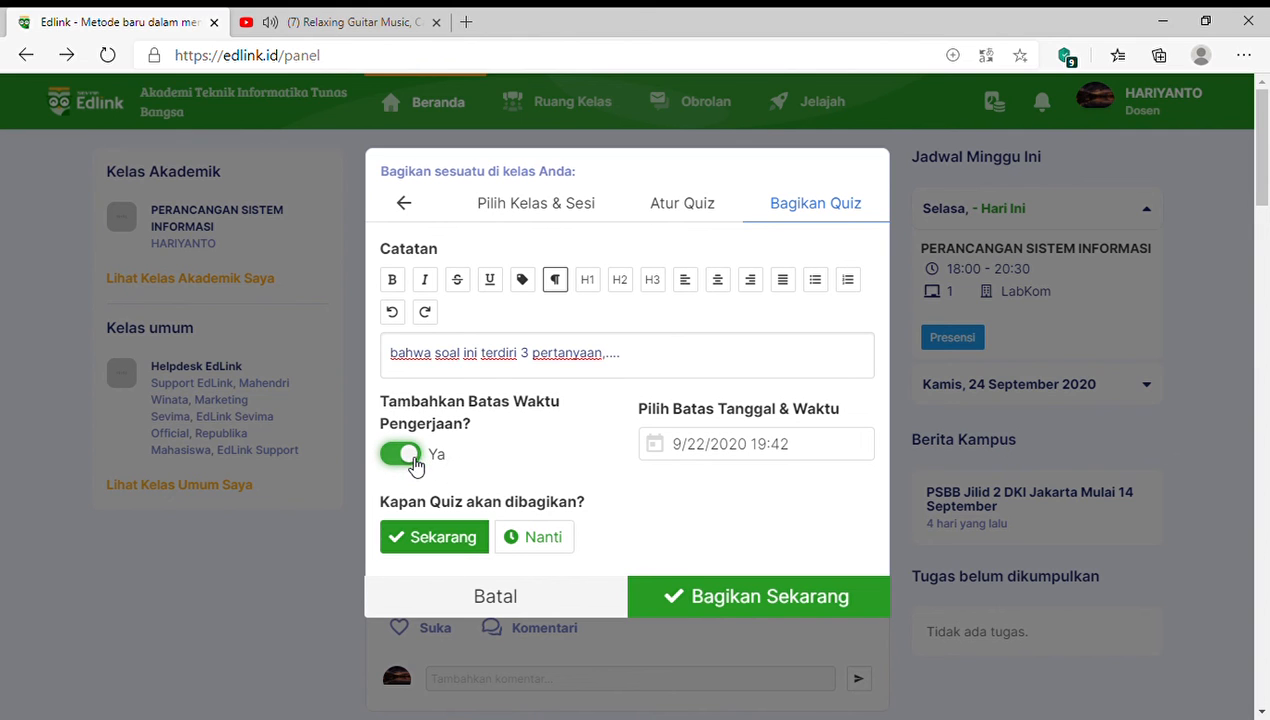
# Try to set the date and time of the quiz's deadline.
pyautogui.click(745, 445)
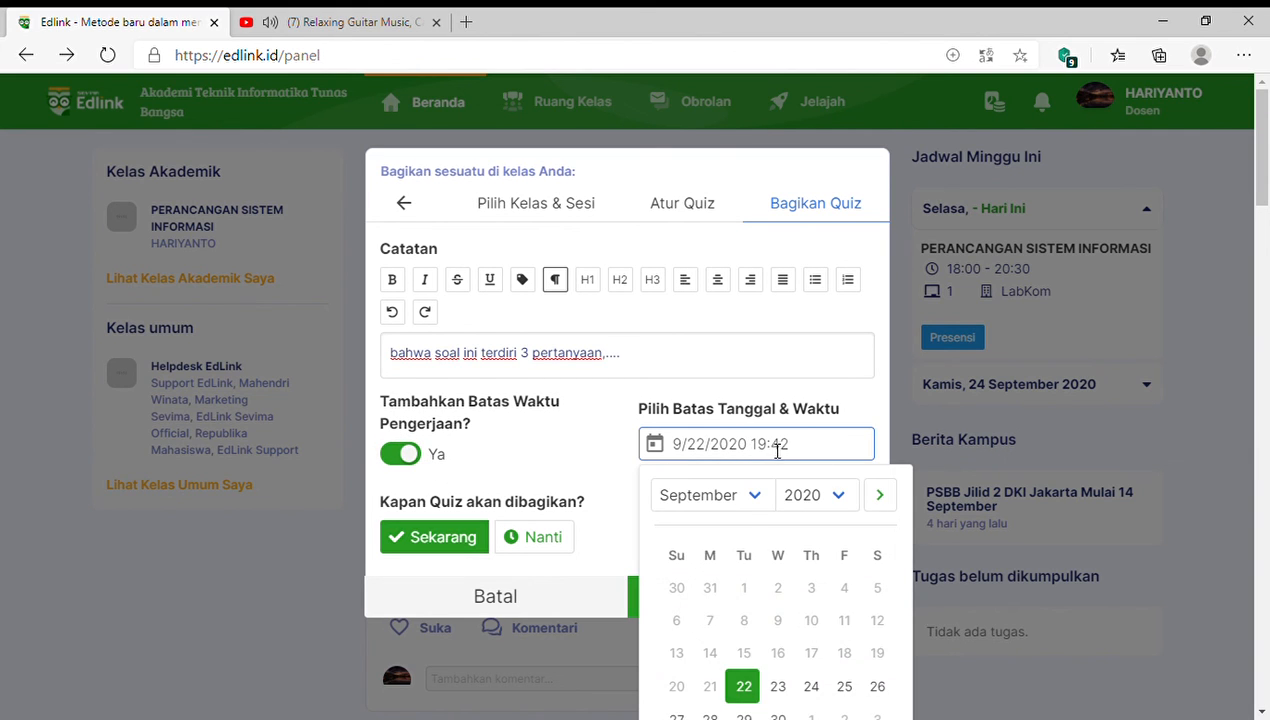
pyautogui.scroll(-2, 750, 470)
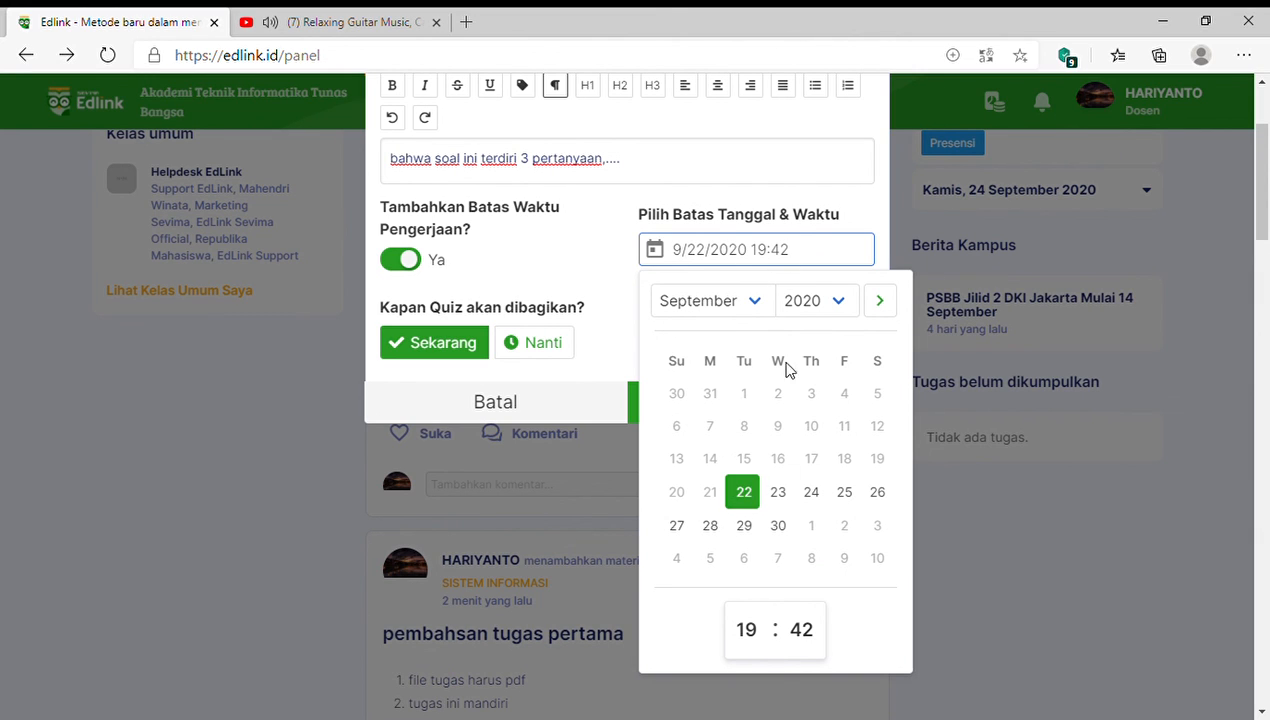
pyautogui.click(764, 635)
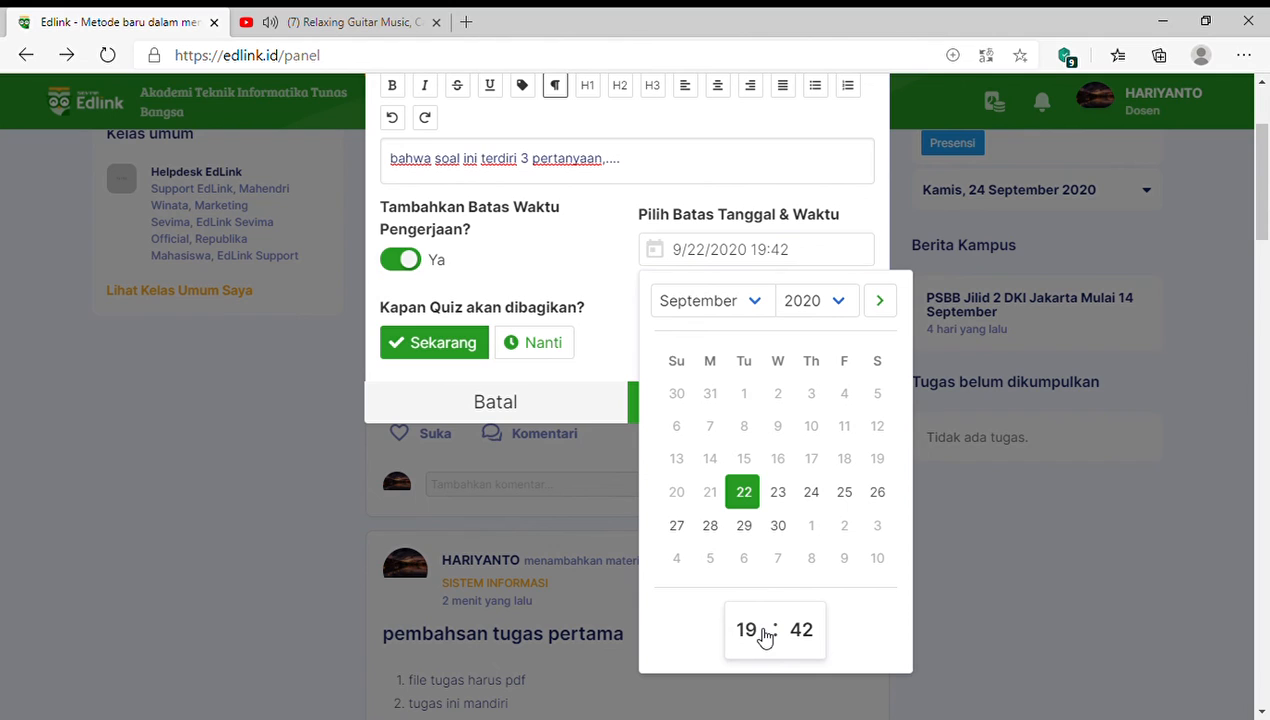
pyautogui.click(741, 452)
pyautogui.click(803, 638)
pyautogui.click(797, 322)
pyautogui.click(560, 402)
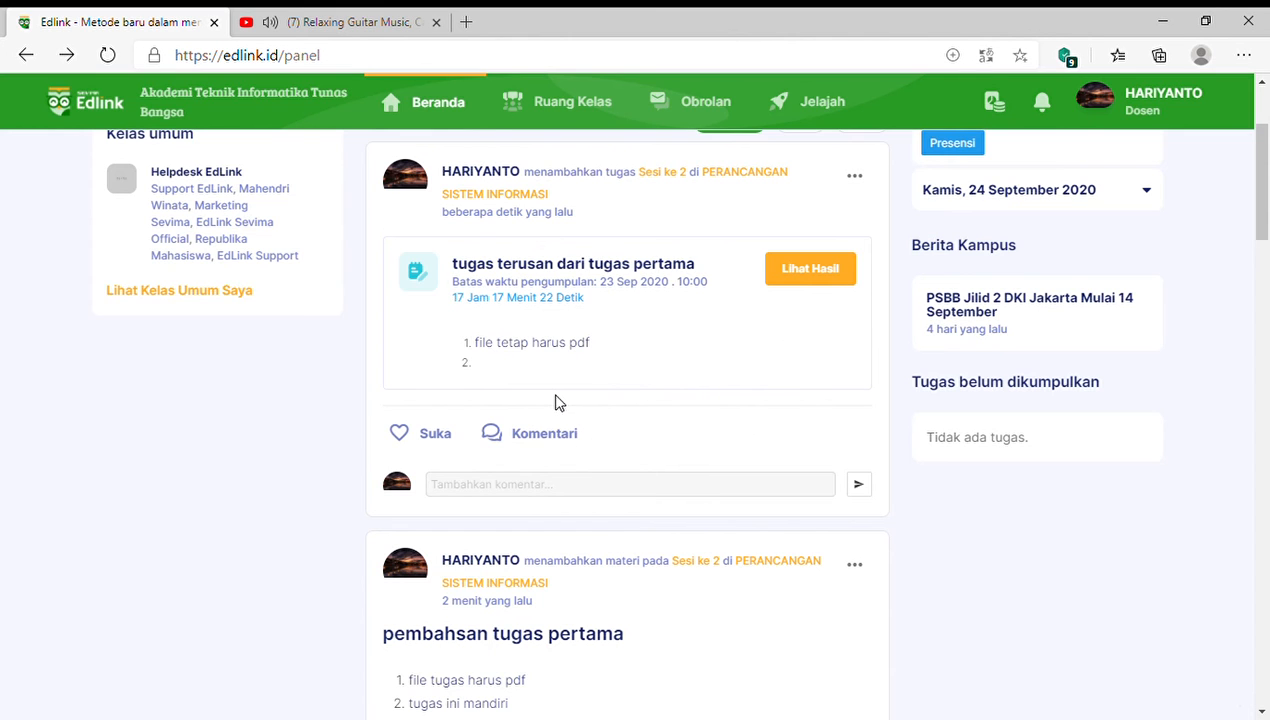
pyautogui.scroll(2, 558, 402)
pyautogui.click(680, 265)
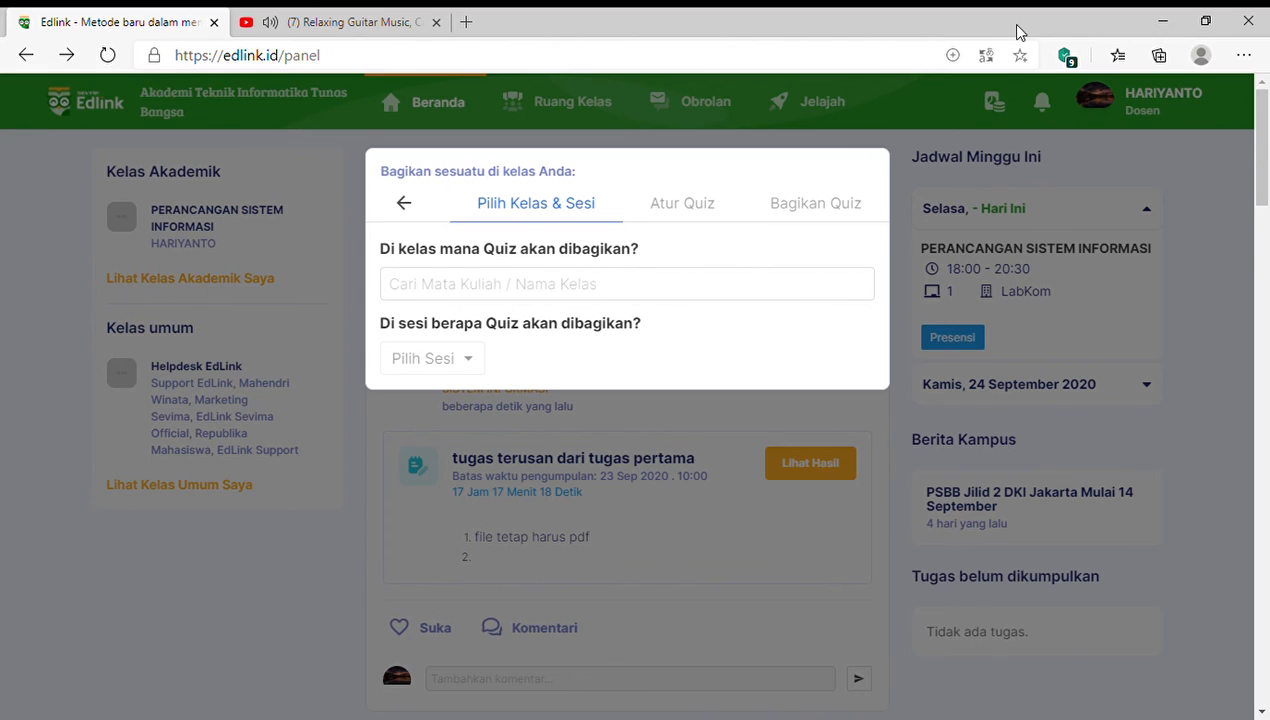
pyautogui.click(561, 284)
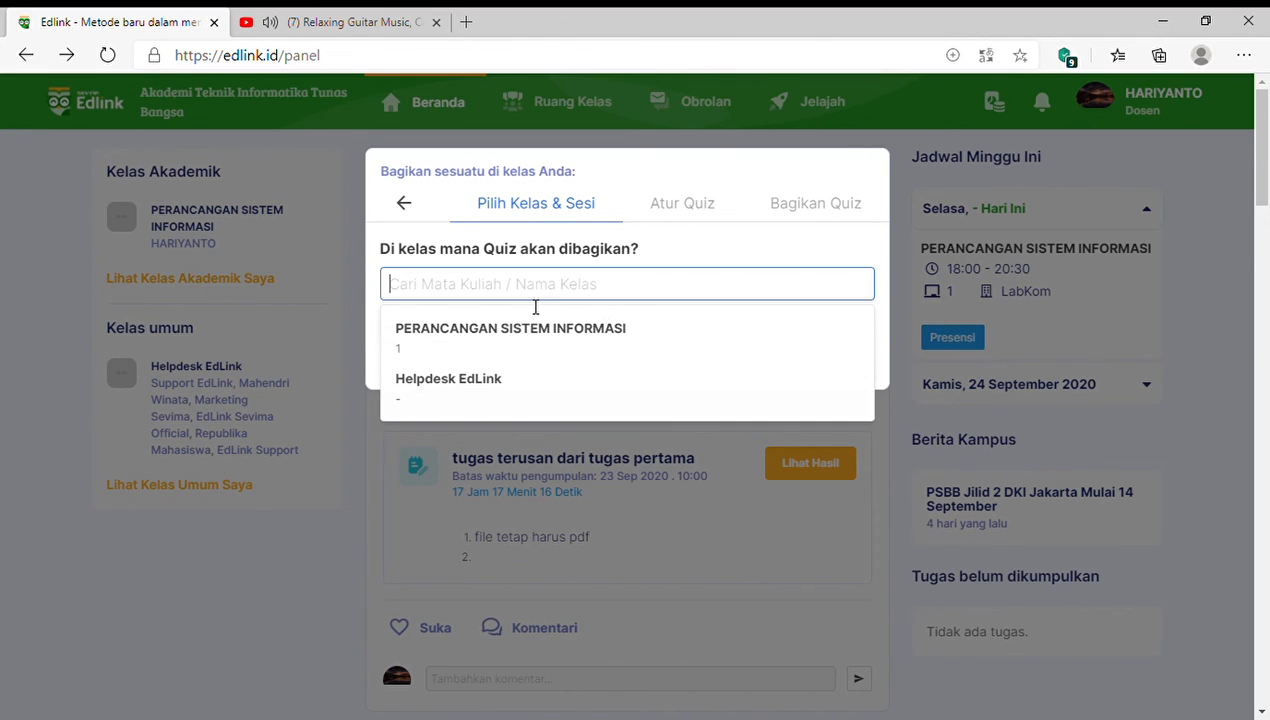
pyautogui.click(518, 338)
pyautogui.click(480, 362)
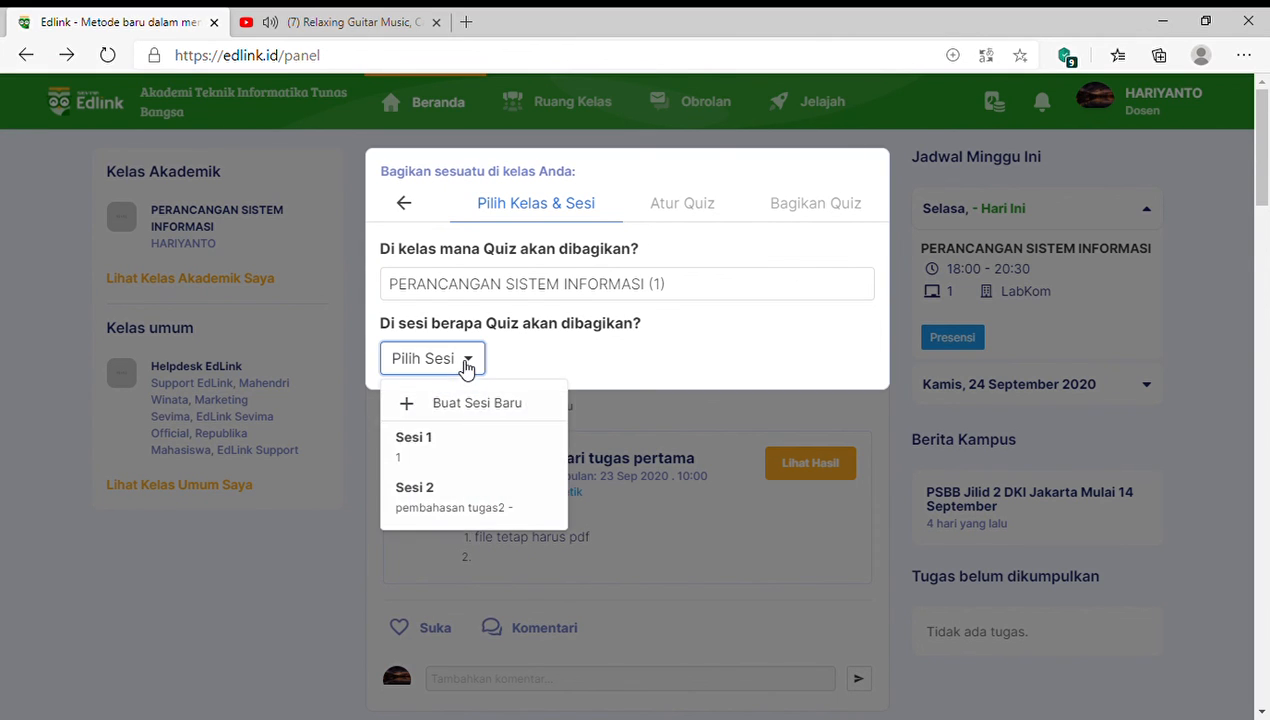
pyautogui.click(440, 500)
pyautogui.click(740, 482)
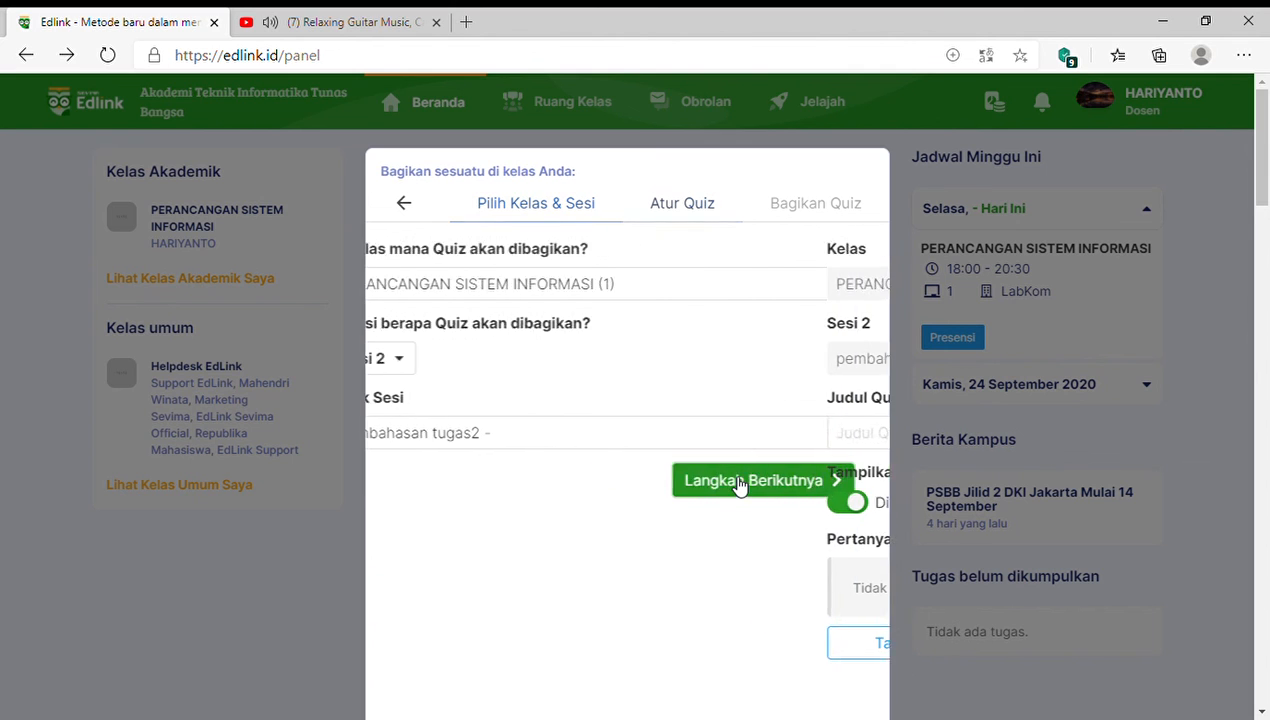
pyautogui.click(405, 204)
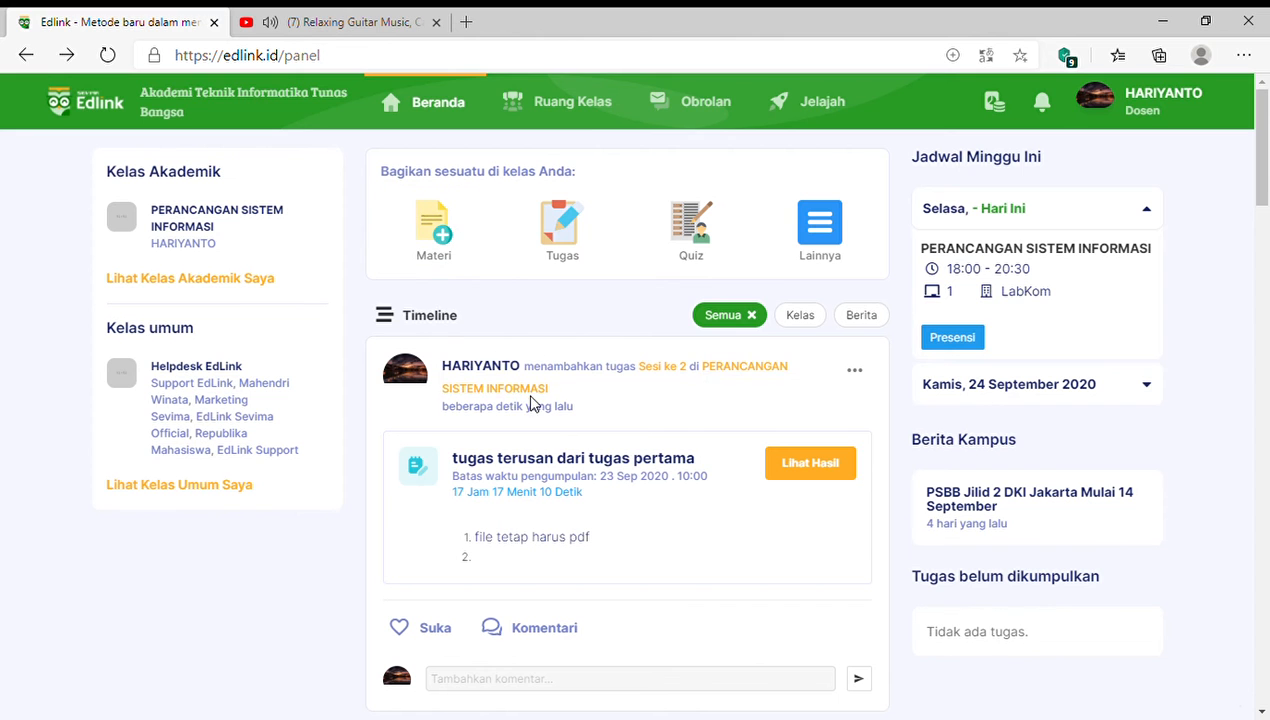
# Start a new quiz for class PERANCANGAN SISTEM INFORMASI (1), Sesi 2, with the topic "pembahasan tugas2 - quiz", and proceed to its setup.
pyautogui.click(691, 228)
pyautogui.click(519, 292)
pyautogui.click(500, 330)
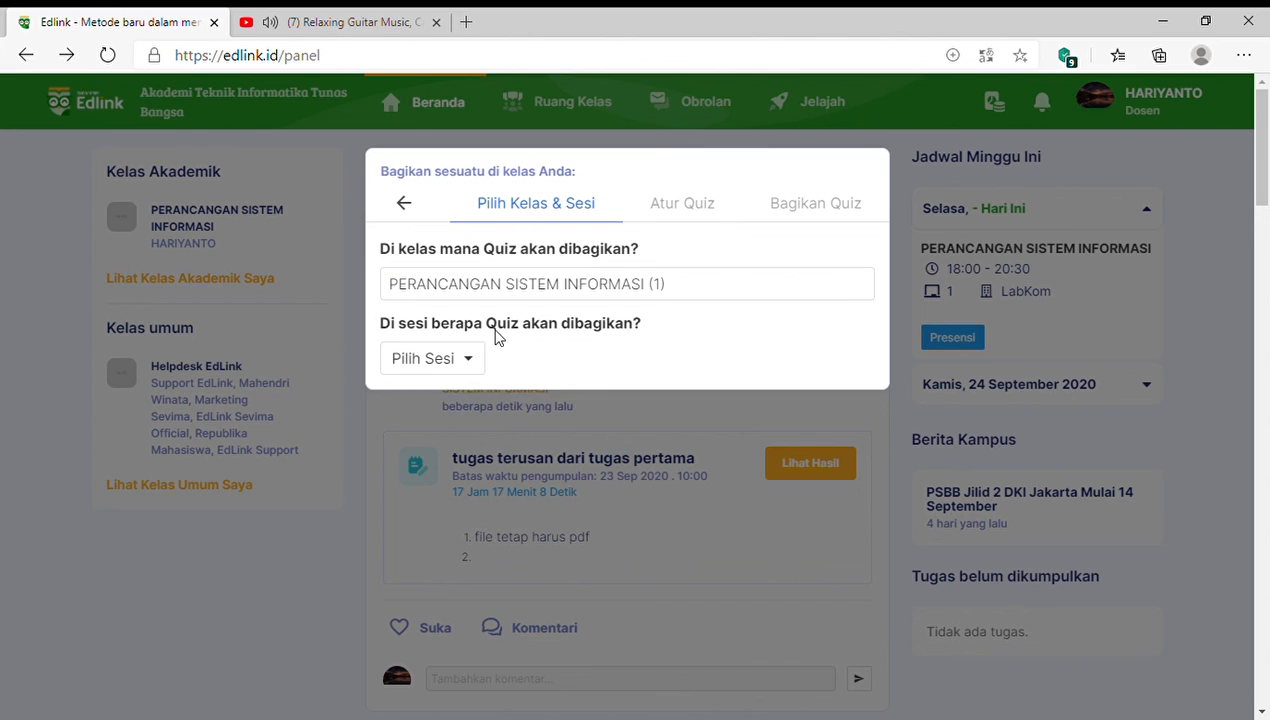
pyautogui.click(505, 360)
pyautogui.click(445, 494)
pyautogui.click(604, 440)
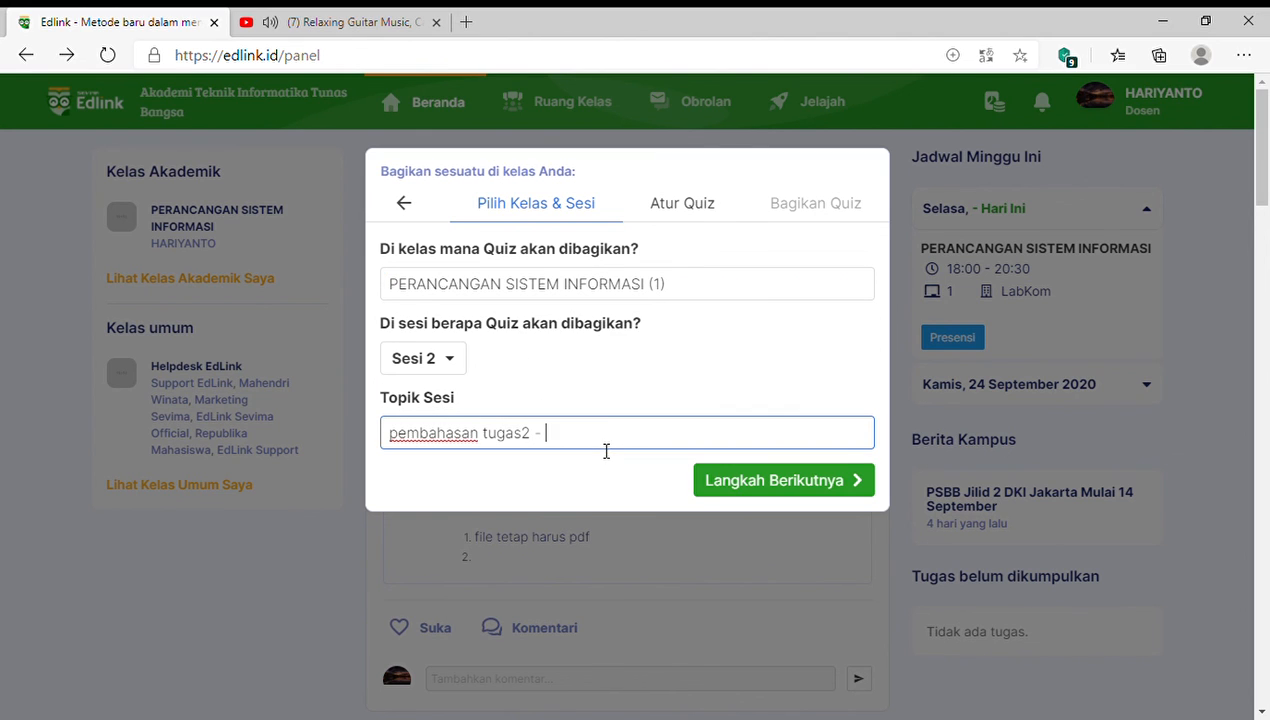
pyautogui.write('quiz')
pyautogui.click(760, 480)
# Title the quiz "Quiz tugas 1" and turn off showing the report to participants after it ends.
pyautogui.click(533, 438)
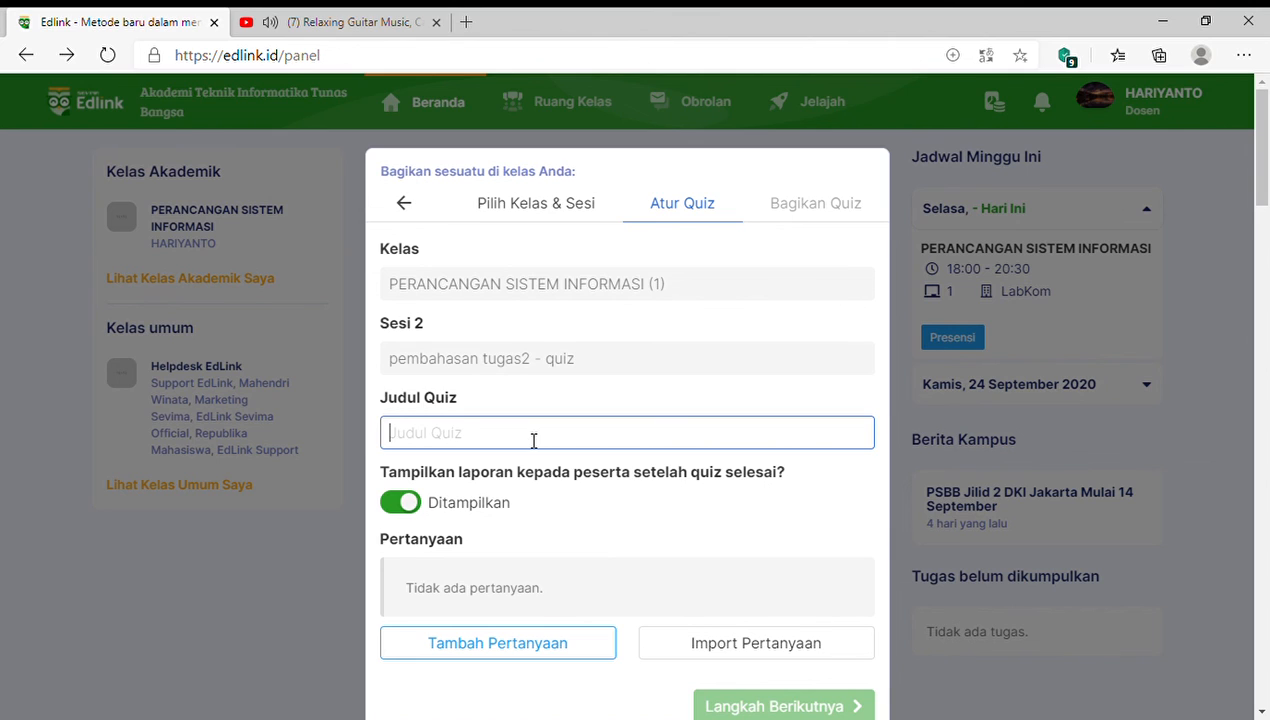
pyautogui.write('Quiz1')
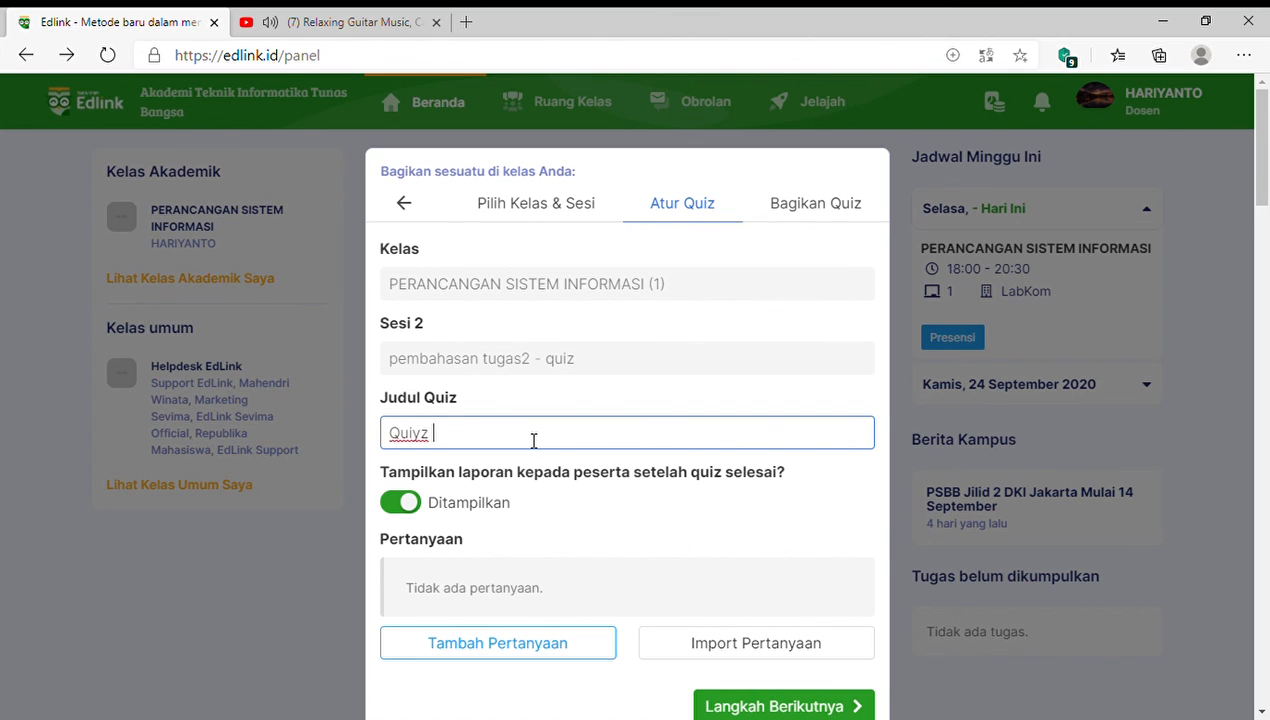
pyautogui.press('BackSpace')
pyautogui.press('BackSpace')
pyautogui.write('z tugas')
pyautogui.scroll(-1, 482, 456)
pyautogui.click(402, 406)
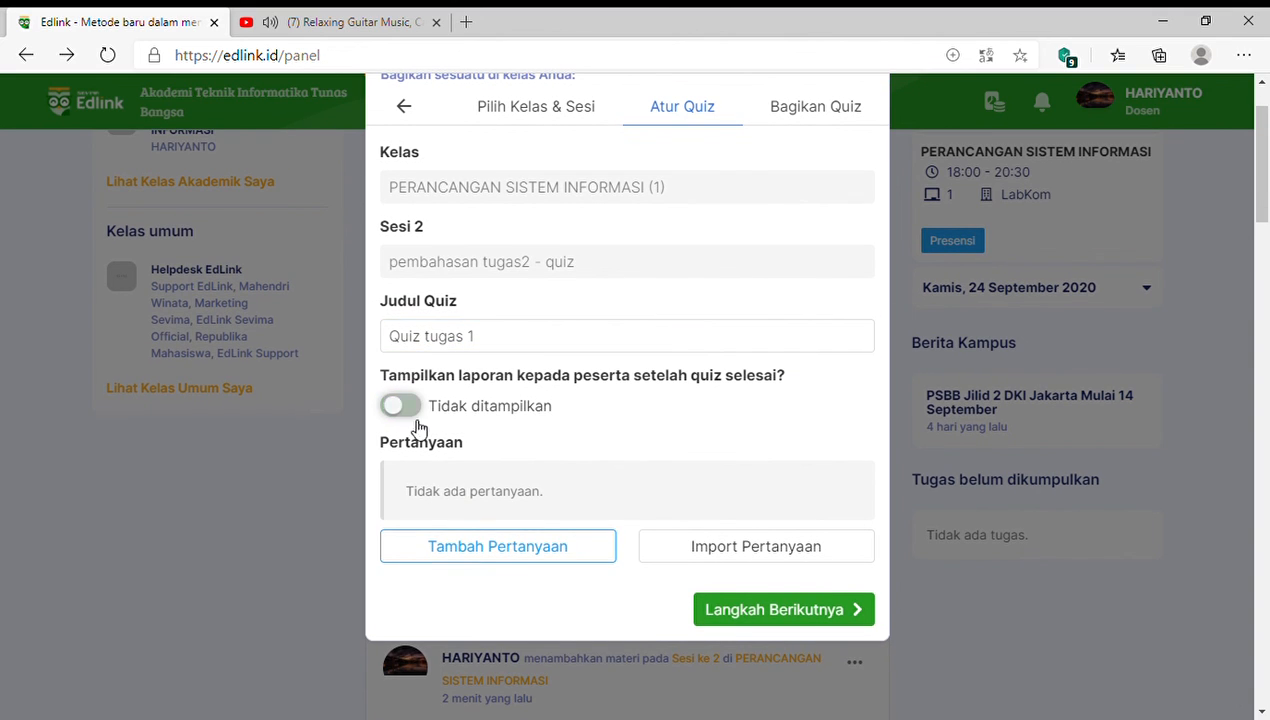
# Add the first question "apakah sony merk mobil?" with a weight (Bobot) of 5.
pyautogui.click(497, 546)
pyautogui.click(519, 425)
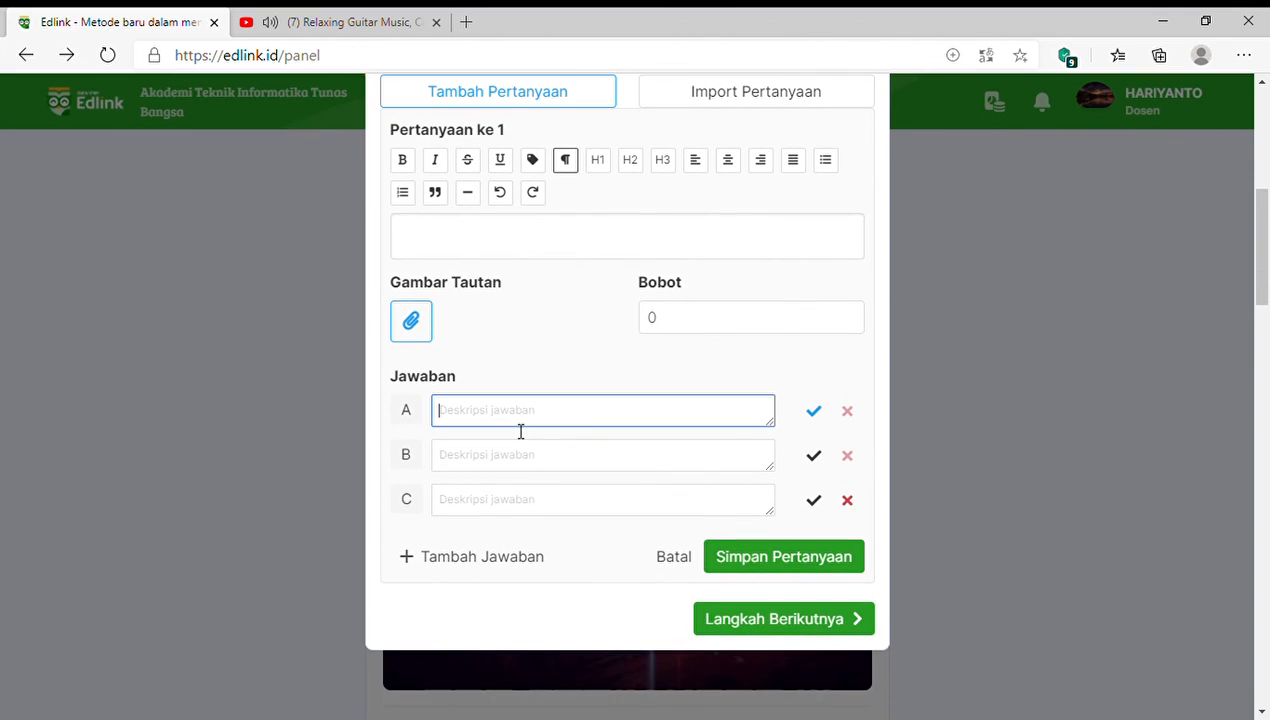
pyautogui.click(467, 238)
pyautogui.write('apakah ')
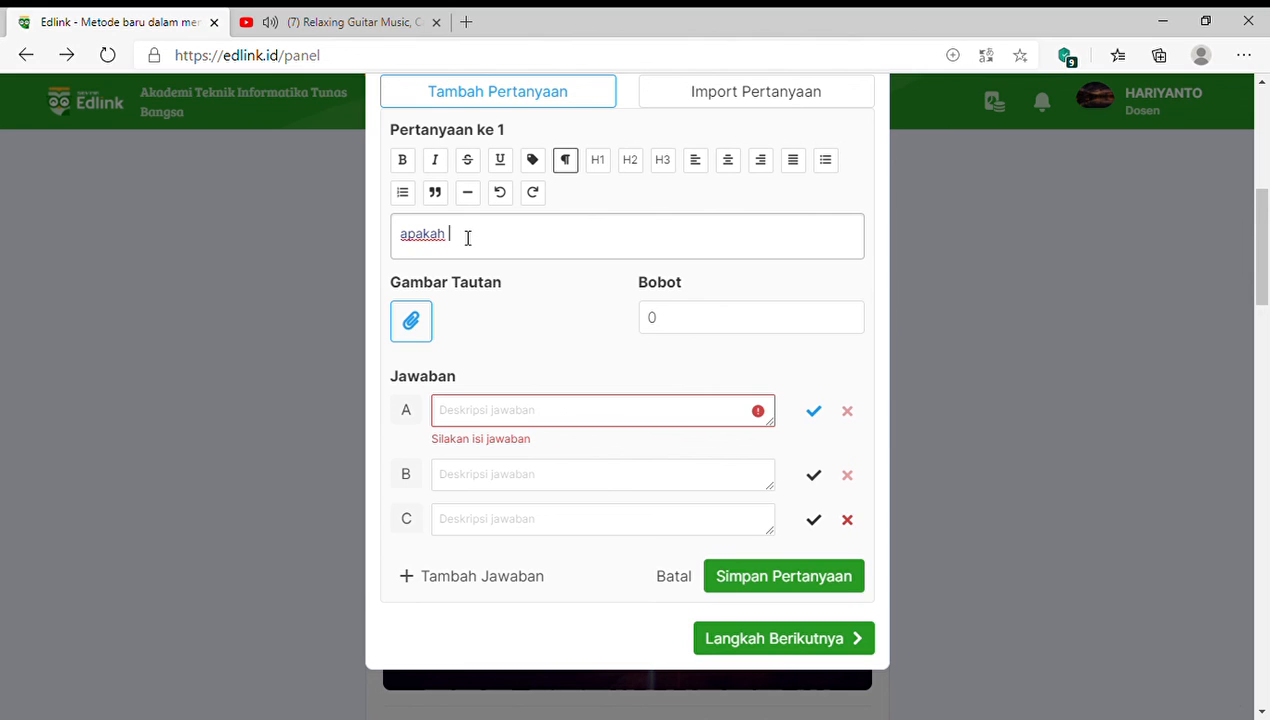
pyautogui.write('sony merk mobil?')
pyautogui.click(649, 320)
pyautogui.press('BackSpace')
pyautogui.write('5')
# Fill in the first question's answers A "Iya", B "Tidak" and C "Tidak yakin".
pyautogui.click(630, 428)
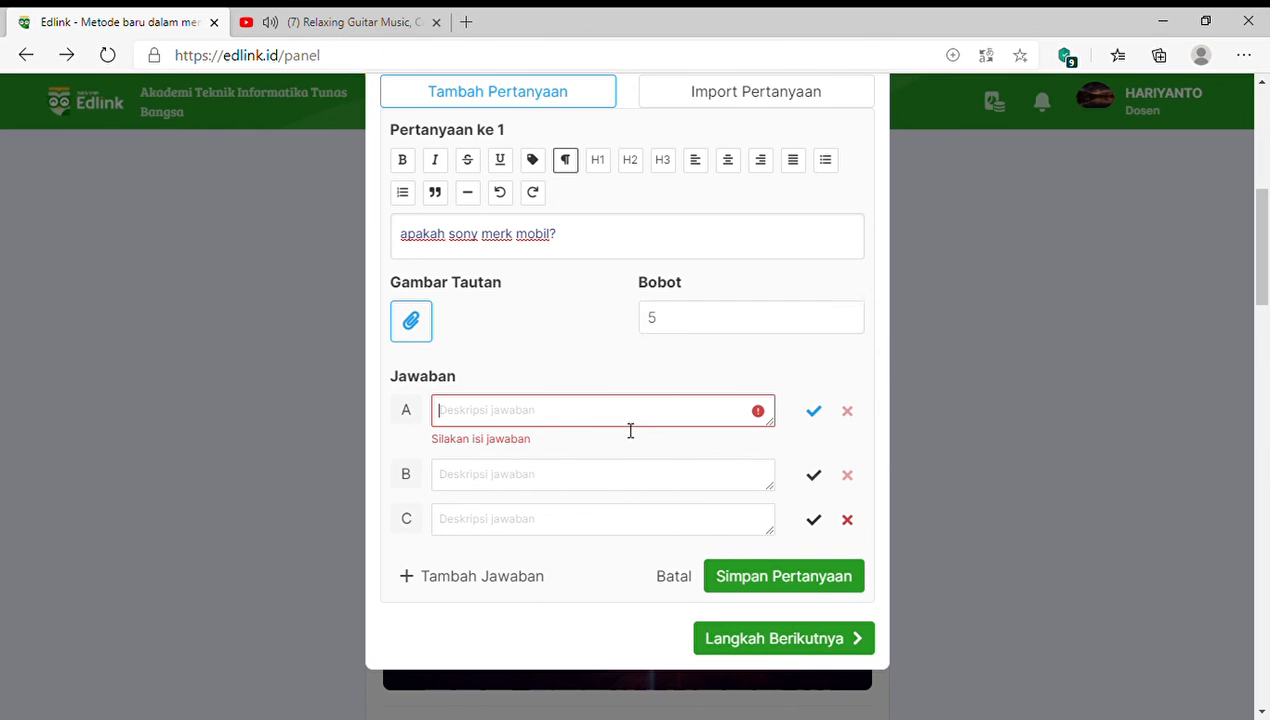
pyautogui.write('Iya')
pyautogui.press('Tab')
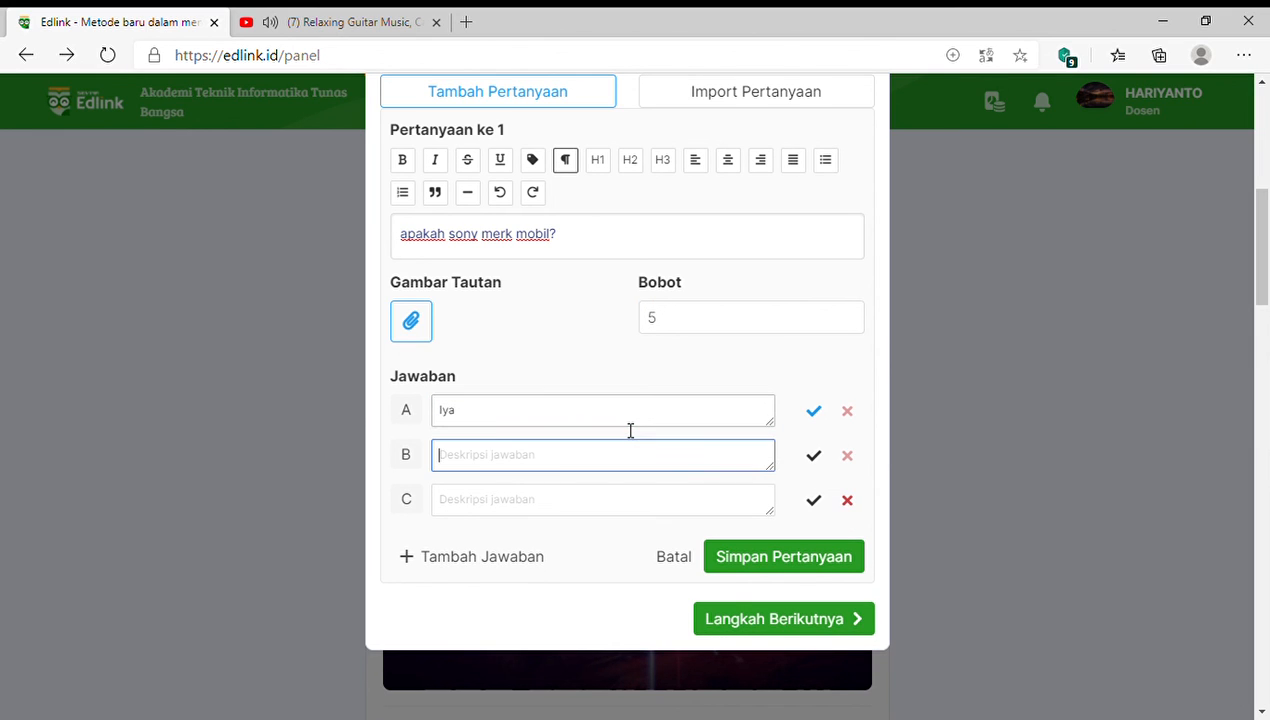
pyautogui.write('Tidak')
pyautogui.press('Tab')
pyautogui.write('Tid')
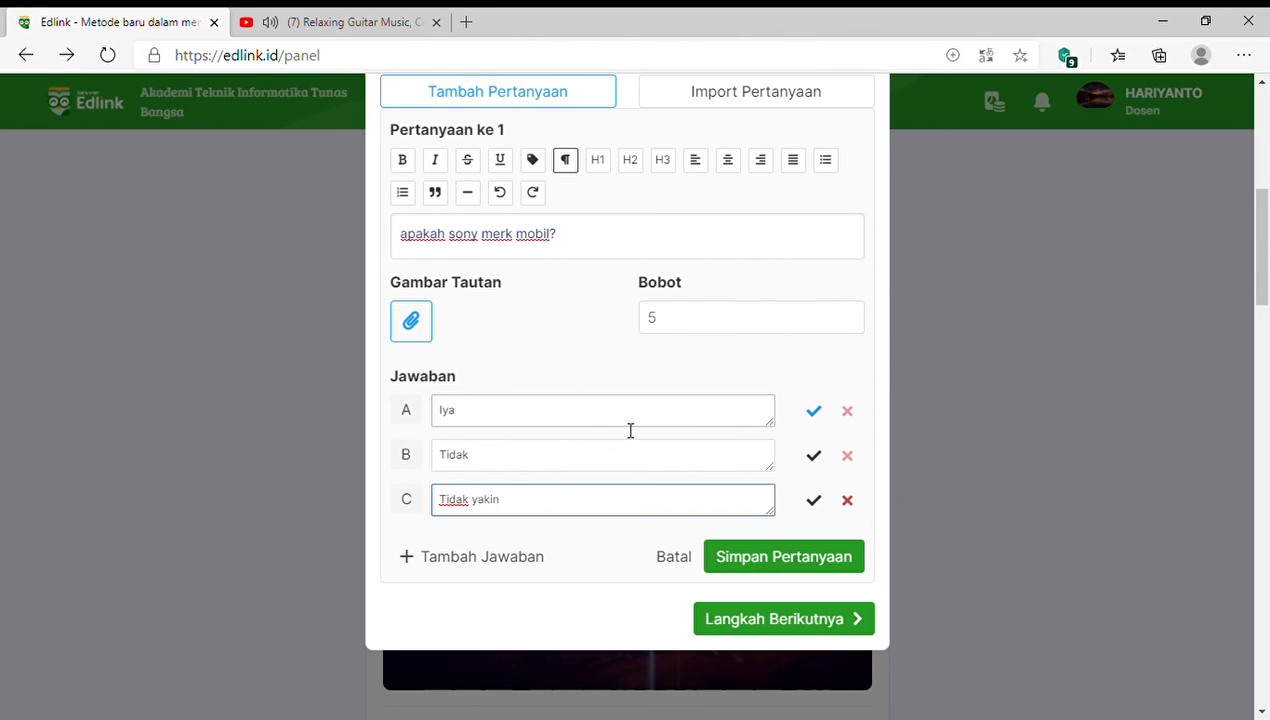
# Add a fourth answer D, "Tidak tahu", to the first question.
pyautogui.click(503, 545)
pyautogui.click(524, 502)
pyautogui.write('T')
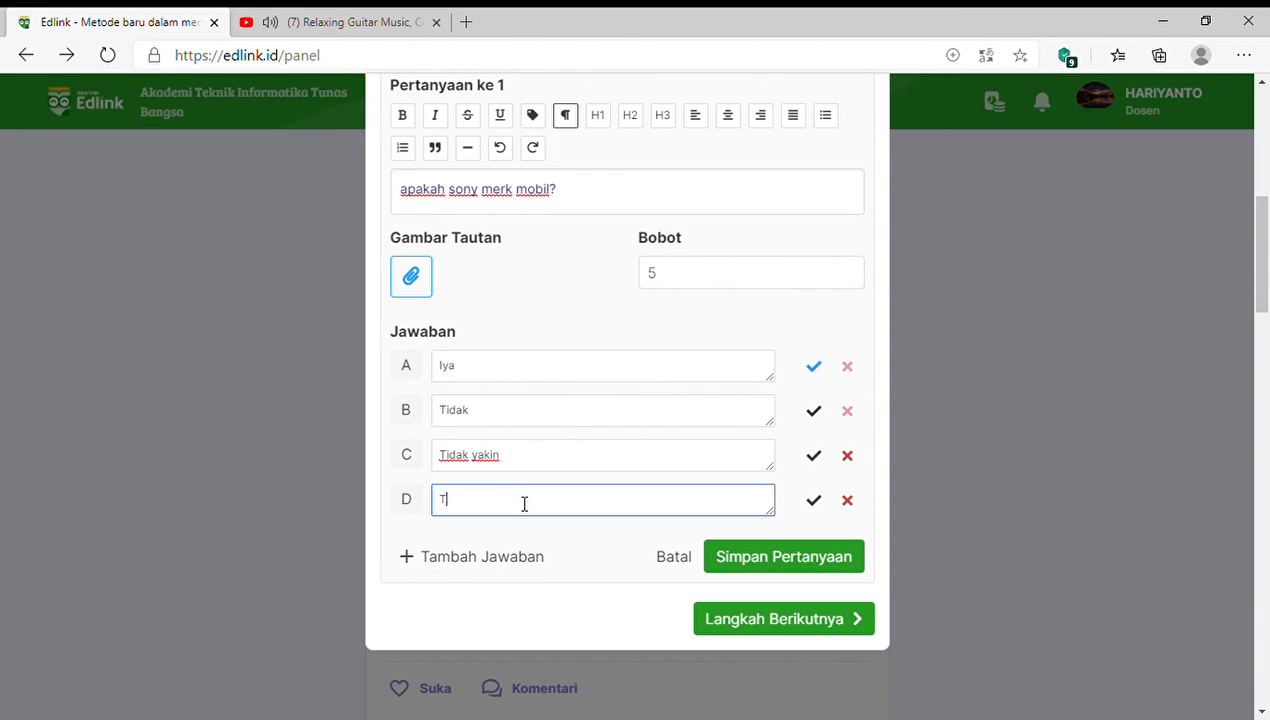
pyautogui.write('idak ta')
pyautogui.press('BackSpace')
pyautogui.write('tah')
# Mark answer B as the correct one for the first question and save the question.
pyautogui.click(813, 411)
pyautogui.click(782, 552)
pyautogui.scroll(3, 735, 480)
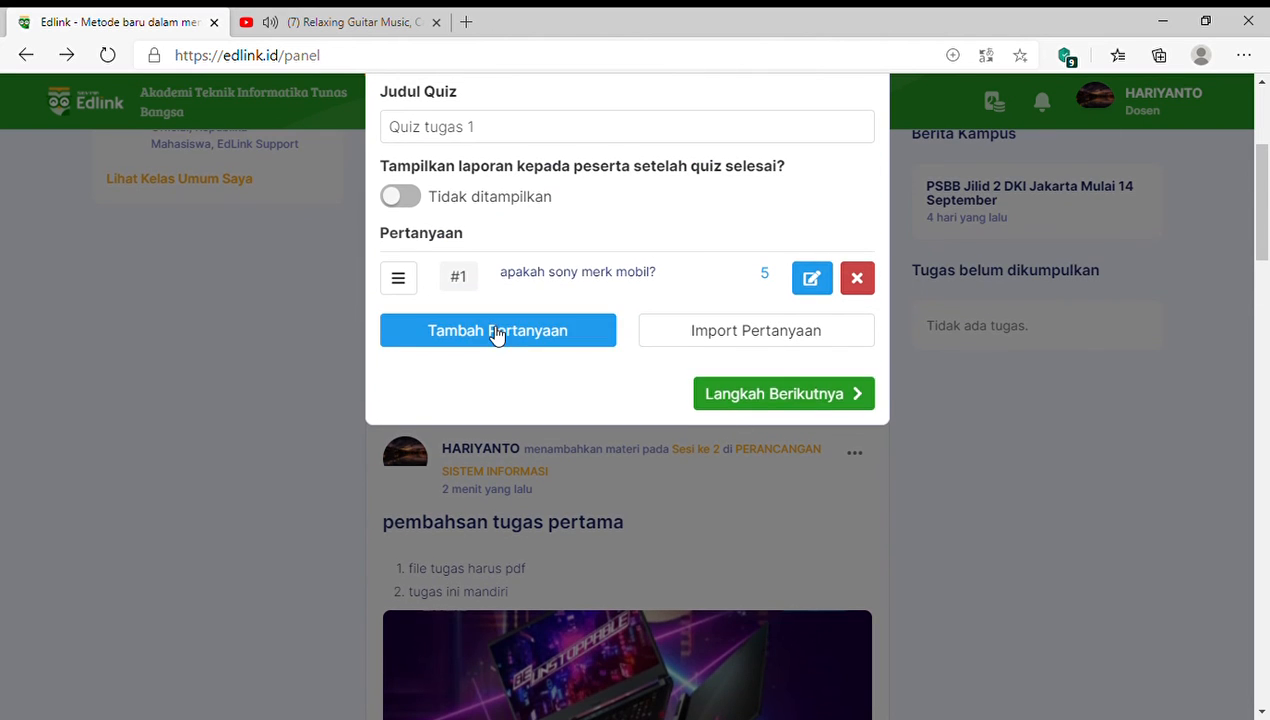
# Add the second question "Apakah toshiba merk sepatu?" with a weight (Bobot) of 5.
pyautogui.click(496, 329)
pyautogui.scroll(-2, 496, 345)
pyautogui.click(530, 248)
pyautogui.write('A')
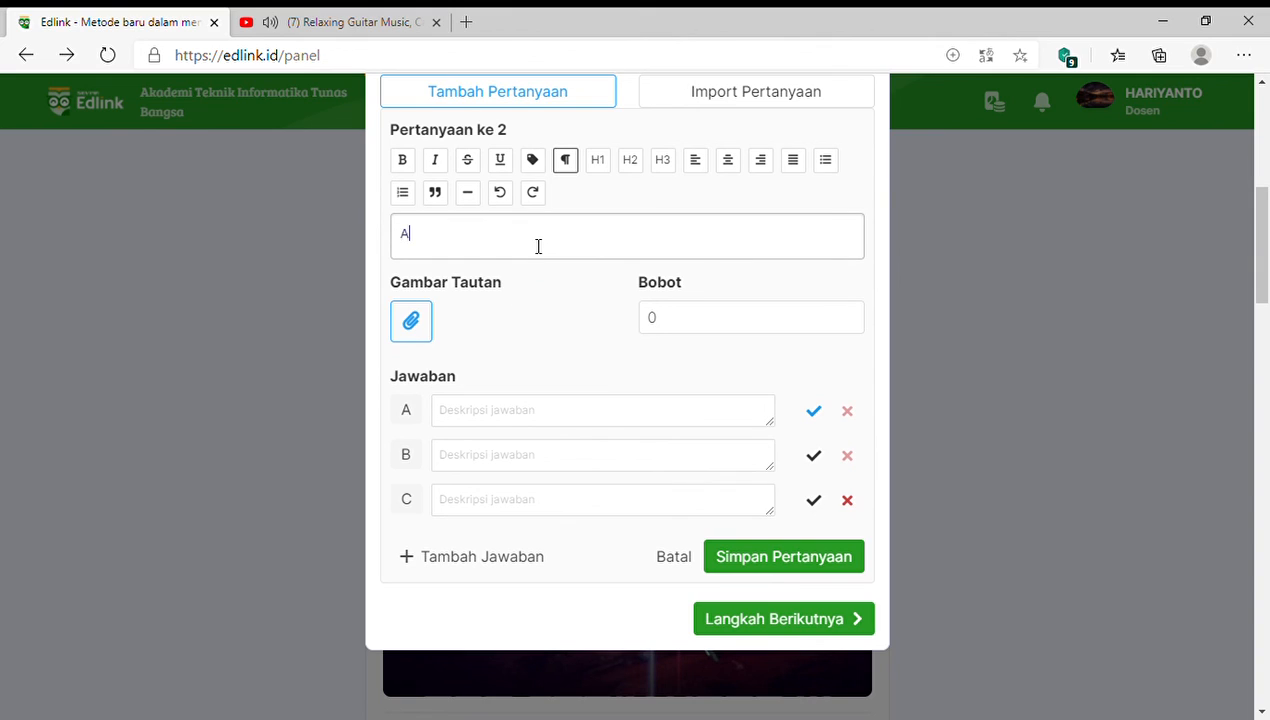
pyautogui.write('pakah toshiba m')
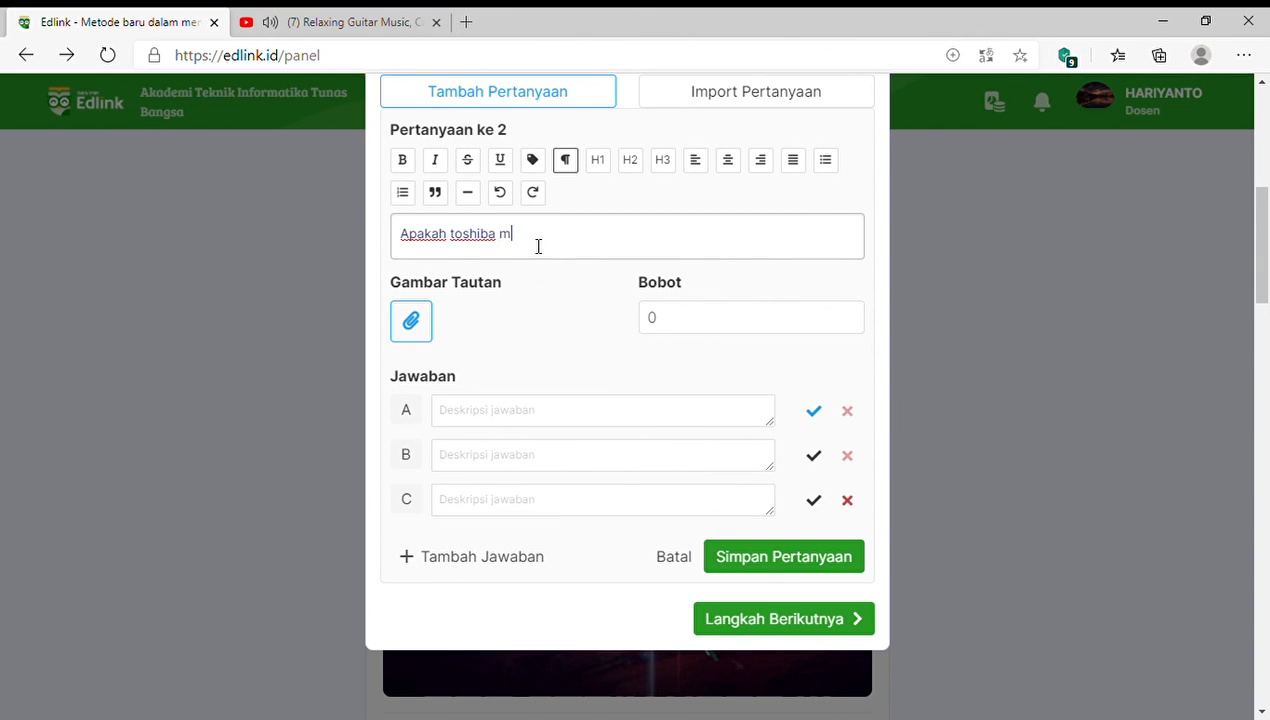
pyautogui.write('erk sepatu?')
pyautogui.moveTo(662, 328); pyautogui.dragTo(631, 322)
pyautogui.write('5')
# Fill in the second question's answers A "Iya", B "TIdak" and C "Tidak yakin".
pyautogui.click(509, 431)
pyautogui.click(510, 425)
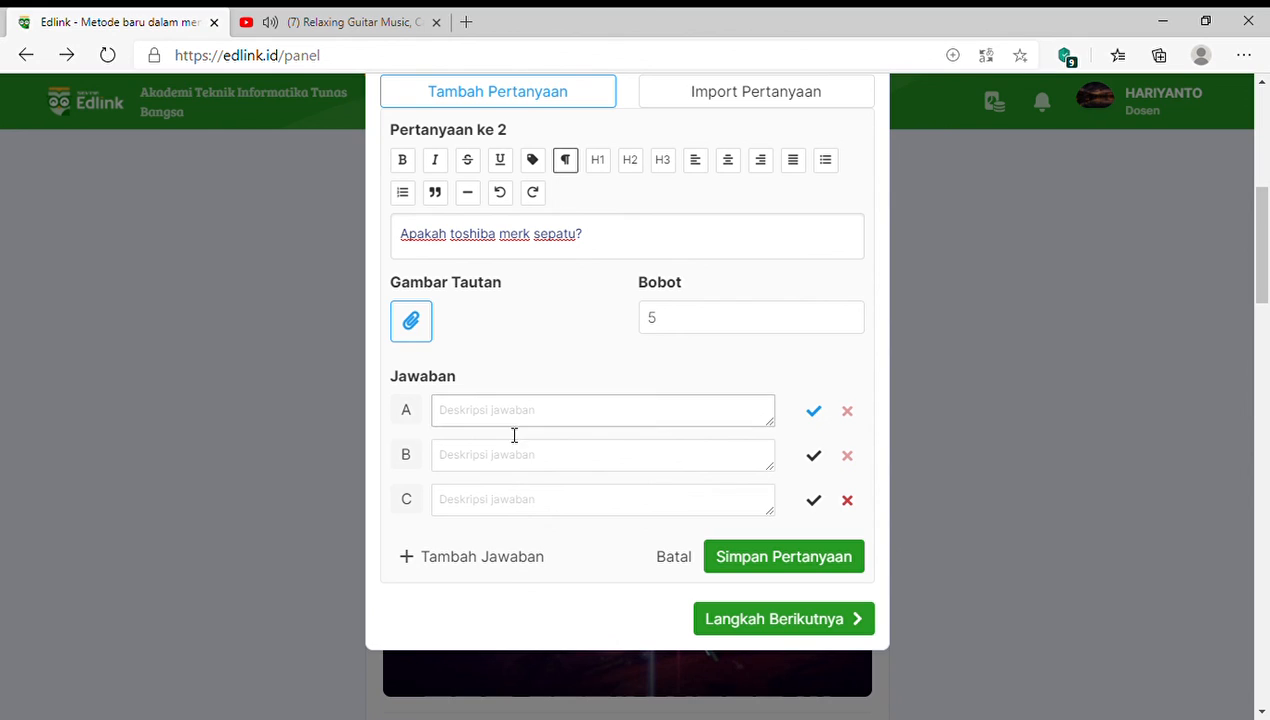
pyautogui.write('Iya')
pyautogui.press('Tab')
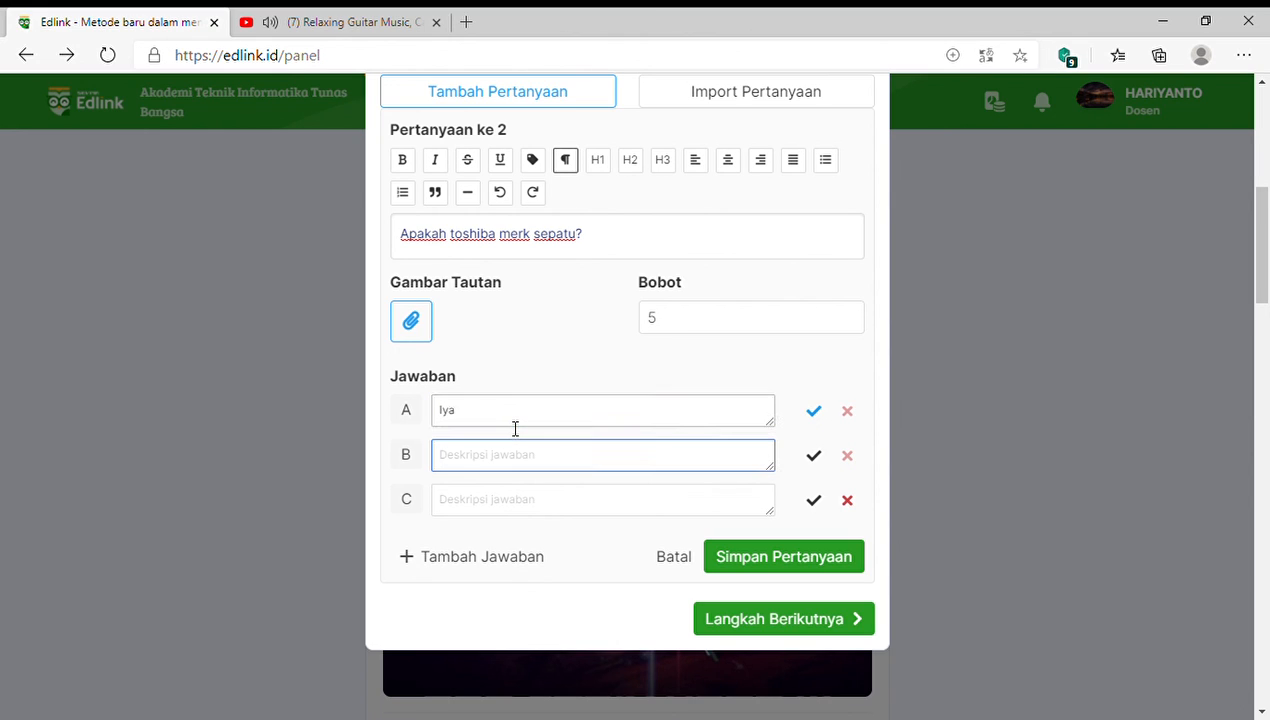
pyautogui.write('TIdak')
pyautogui.click(516, 508)
pyautogui.write('T')
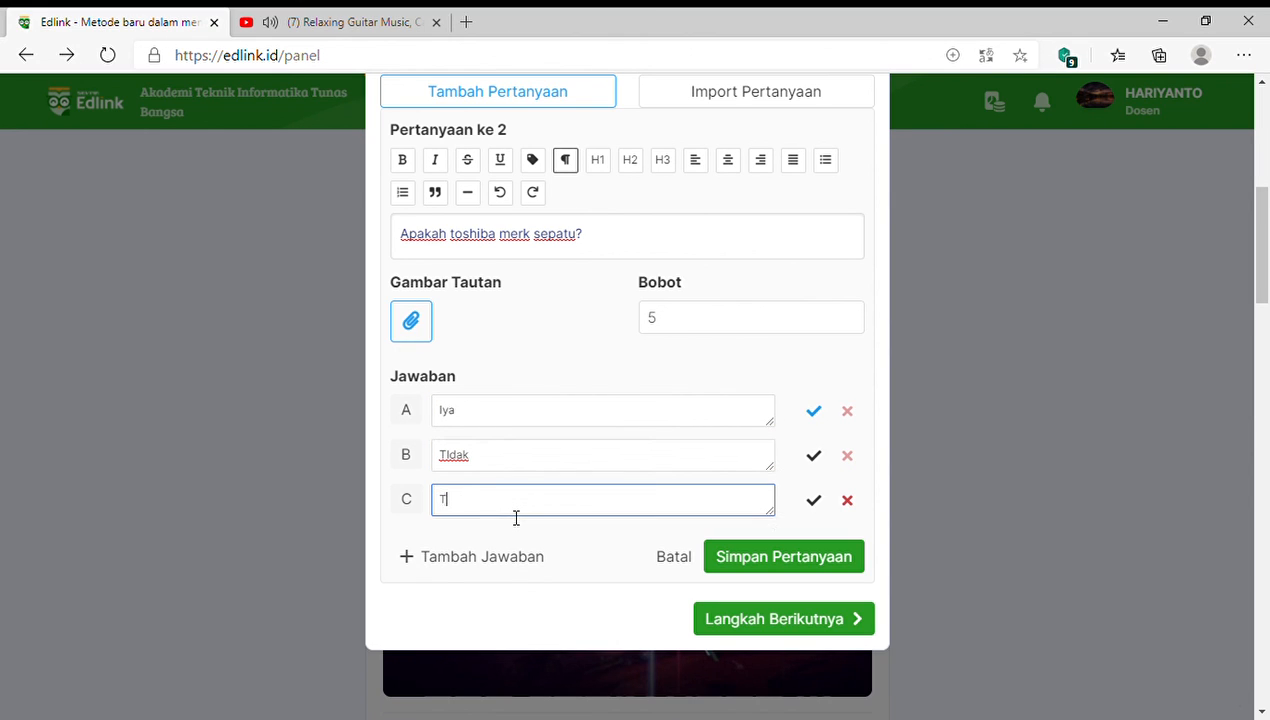
pyautogui.write('idak yakin')
# Add a fourth answer D, "Tidak tahu", to the second question.
pyautogui.click(497, 553)
pyautogui.click(510, 518)
pyautogui.write('T')
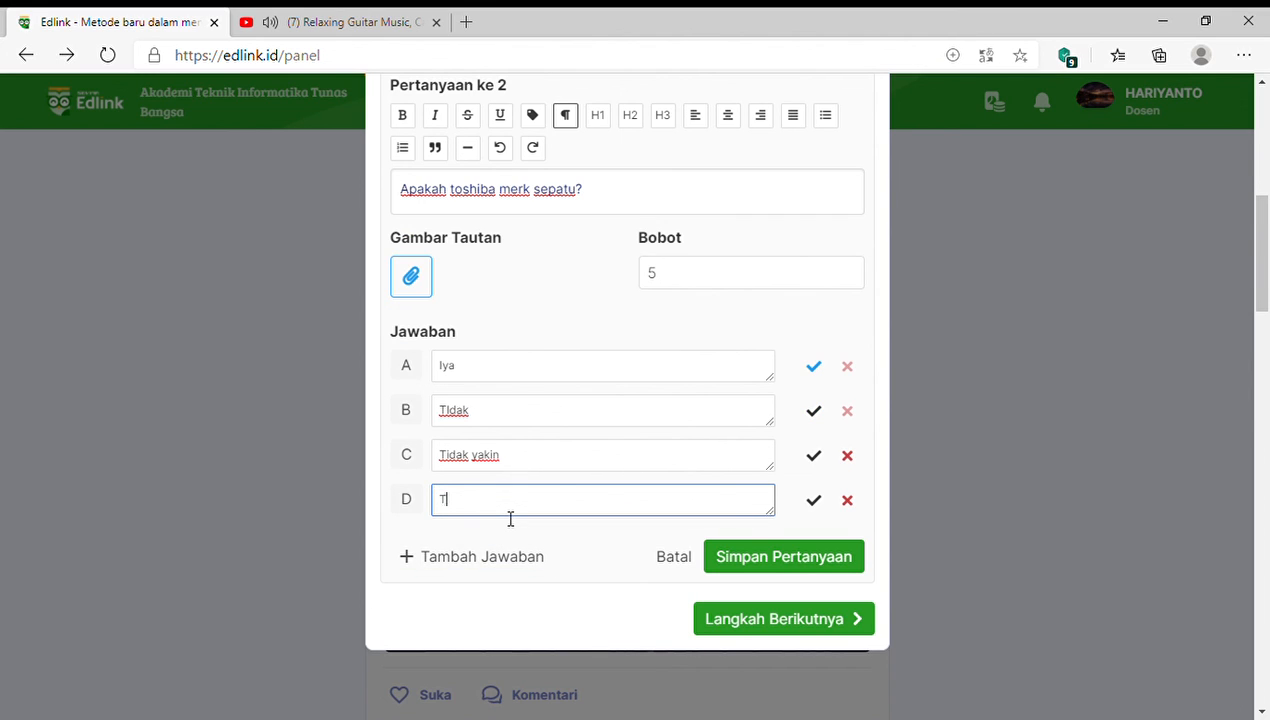
pyautogui.write('idak tahu')
# Mark answer B as the correct one for the second question and save the question.
pyautogui.click(811, 418)
pyautogui.click(811, 416)
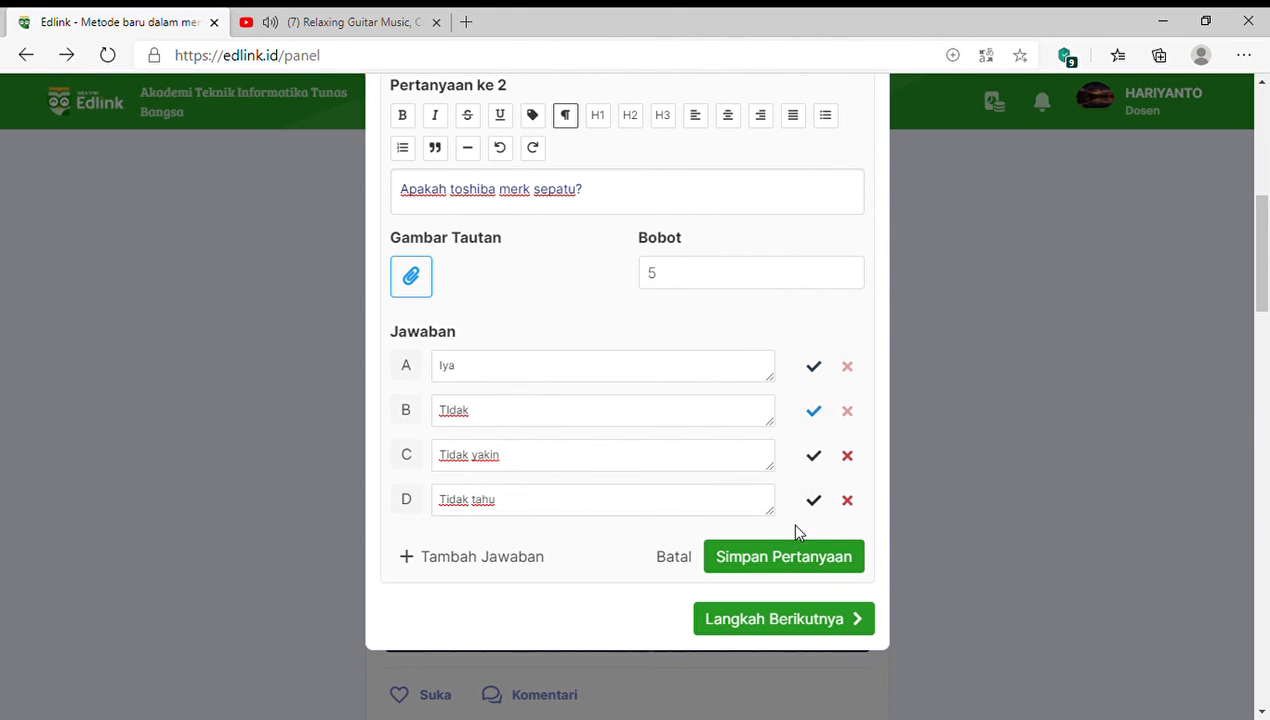
pyautogui.click(789, 555)
# Add the third question "Apakah mobil beroda 4?" with a weight (Bobot) of 5.
pyautogui.scroll(3, 720, 480)
pyautogui.click(537, 391)
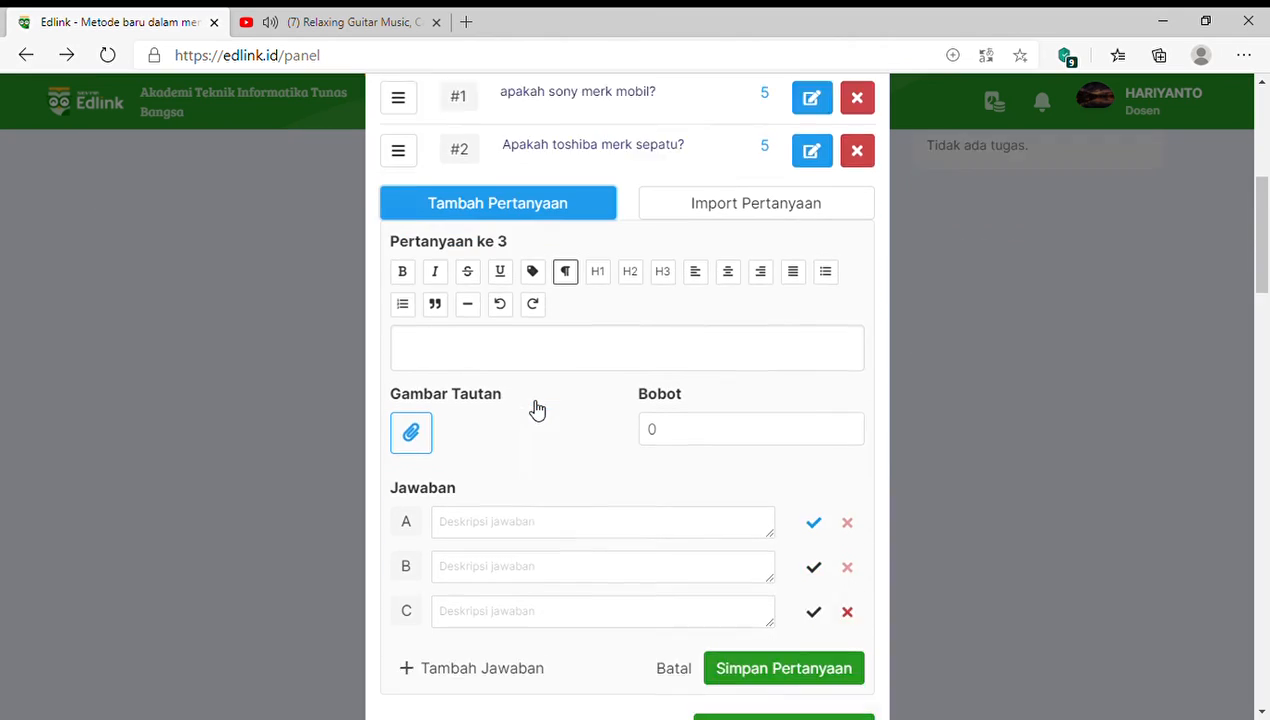
pyautogui.scroll(-2, 541, 413)
pyautogui.click(512, 248)
pyautogui.write('Aa')
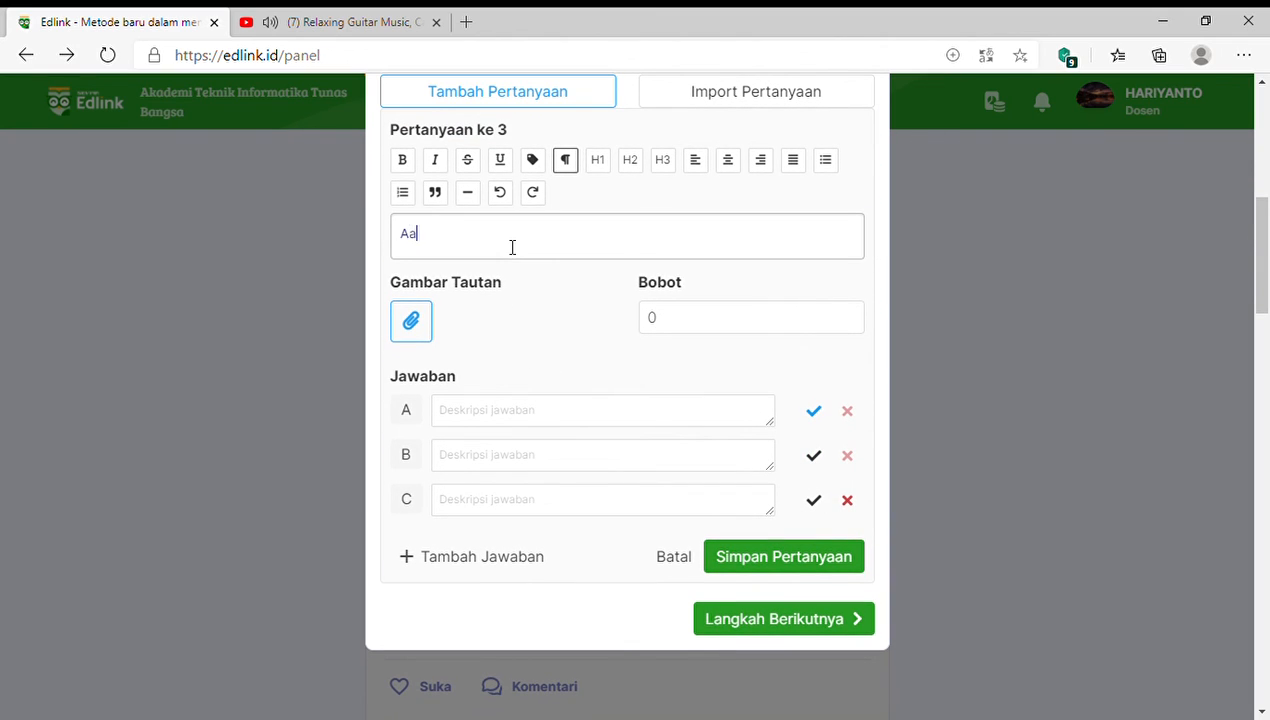
pyautogui.write('kah')
pyautogui.press('BackSpace')
pyautogui.press('BackSpace')
pyautogui.press('BackSpace')
pyautogui.press('BackSpace')
pyautogui.write('pakah mobil beroda 4?')
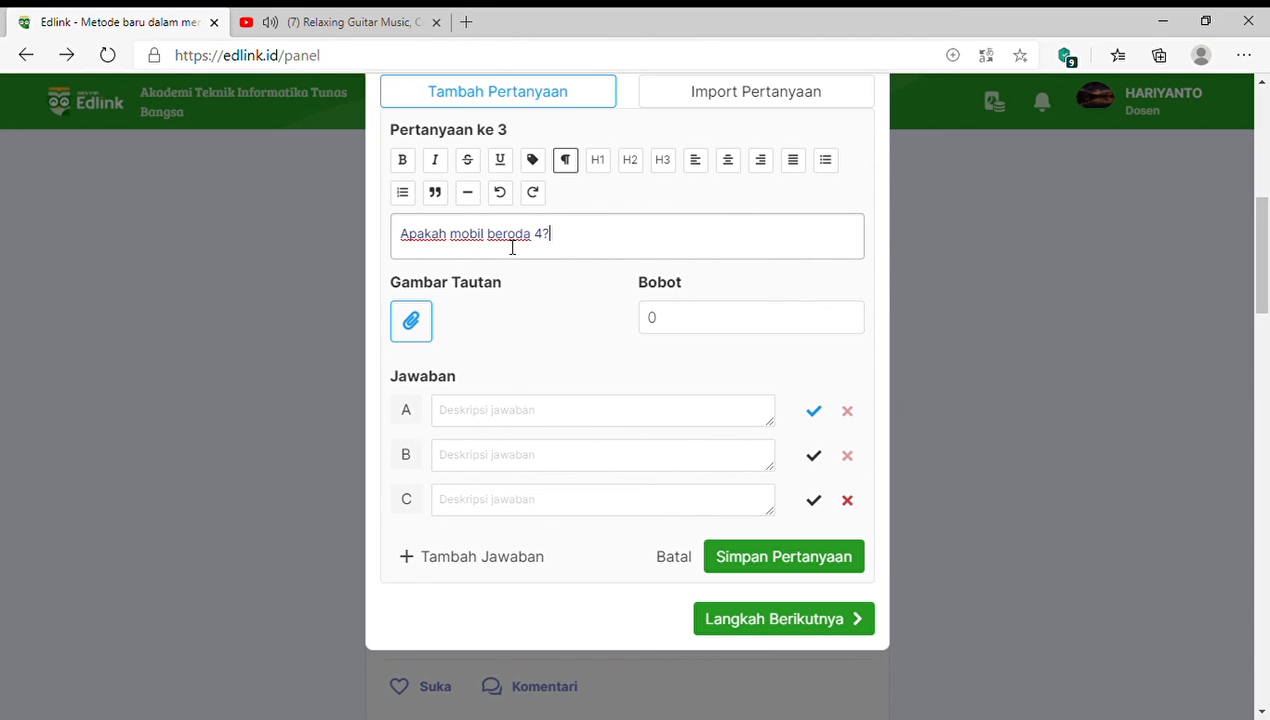
pyautogui.click(678, 315)
pyautogui.moveTo(678, 315); pyautogui.dragTo(629, 323)
pyautogui.write('5')
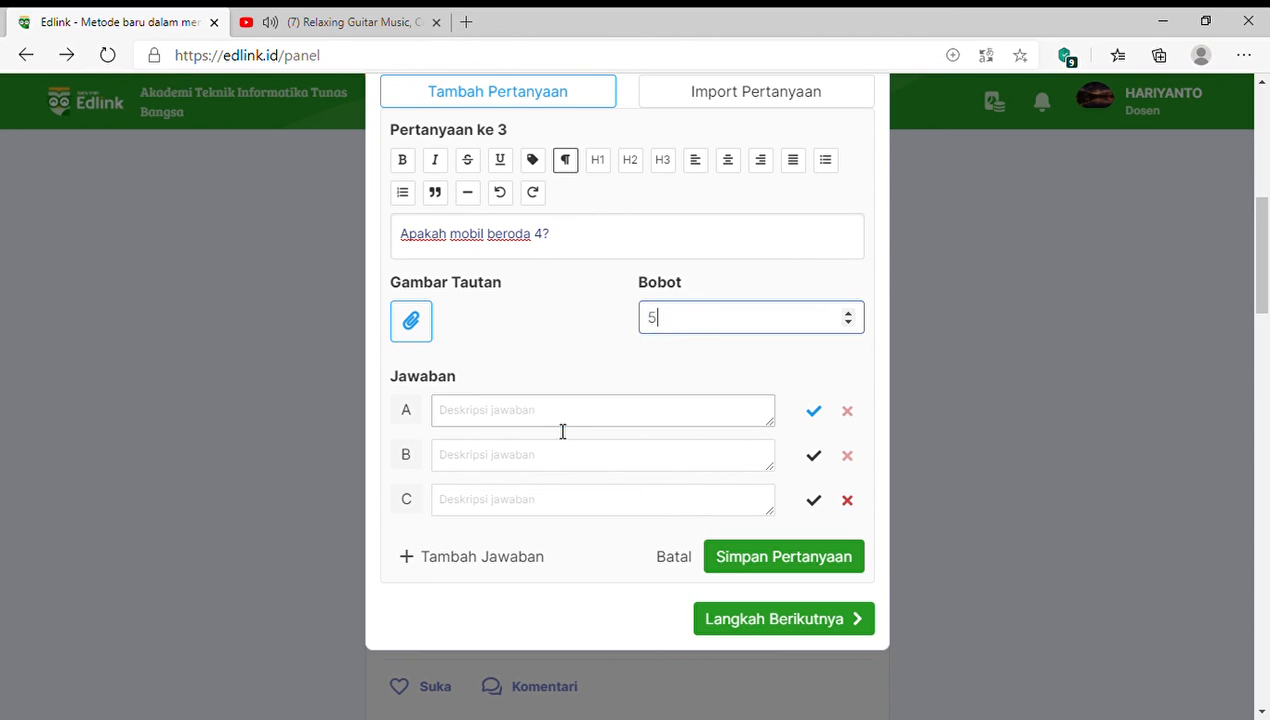
# Fill in the third question's answers A "Iya", B "Tidak" and C "Tidak yakin".
pyautogui.click(562, 431)
pyautogui.write('(')
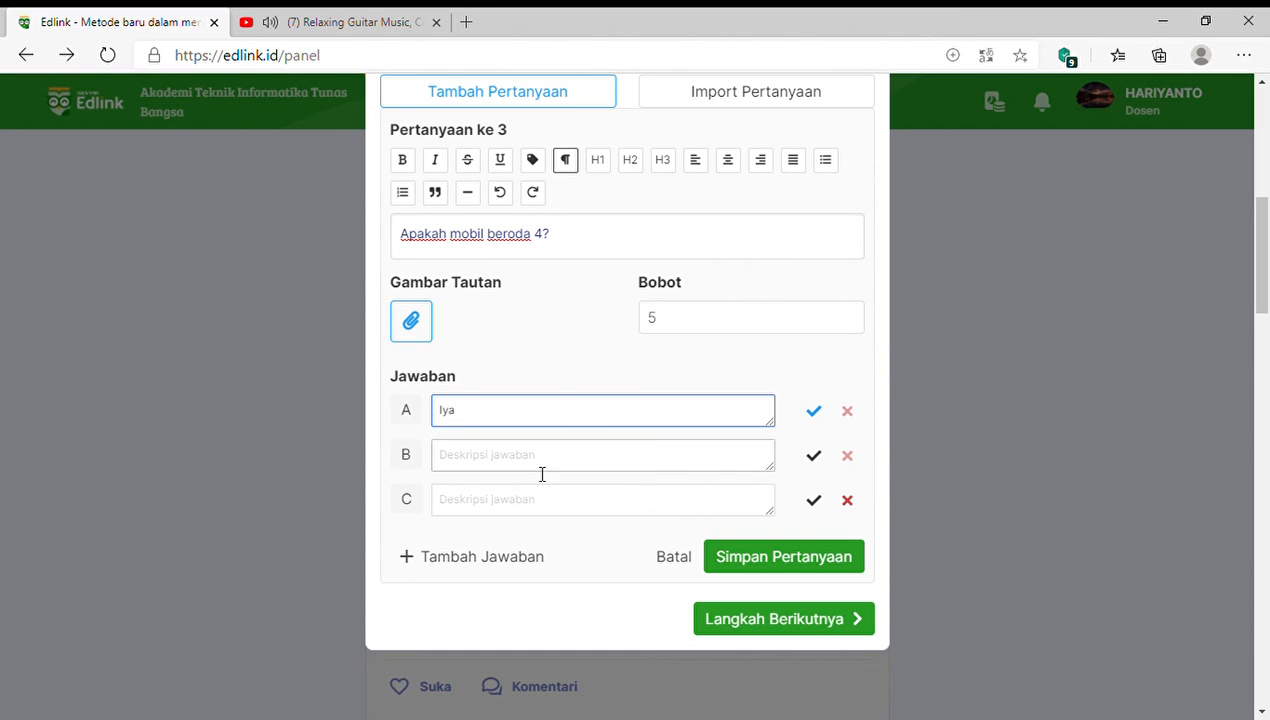
pyautogui.press('Tab')
pyautogui.press('Tab')
pyautogui.click(547, 462)
pyautogui.write('Tidak')
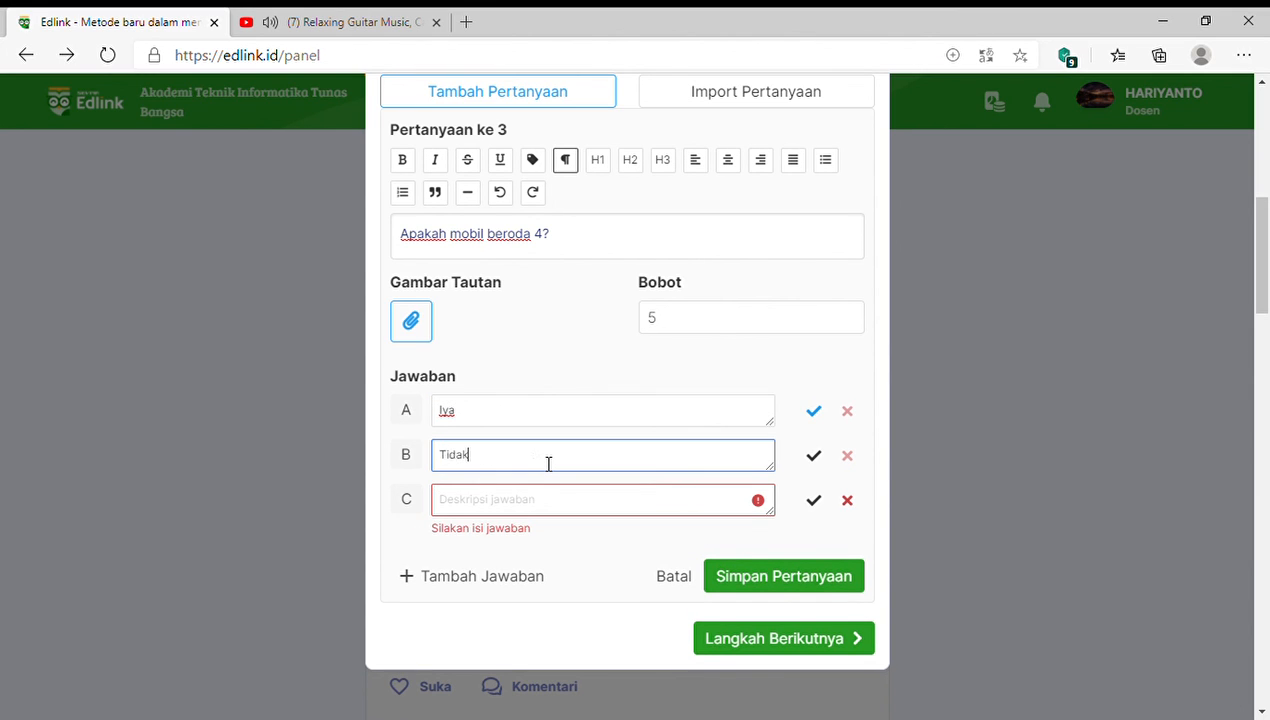
pyautogui.click(547, 500)
pyautogui.write('Tidak yakin')
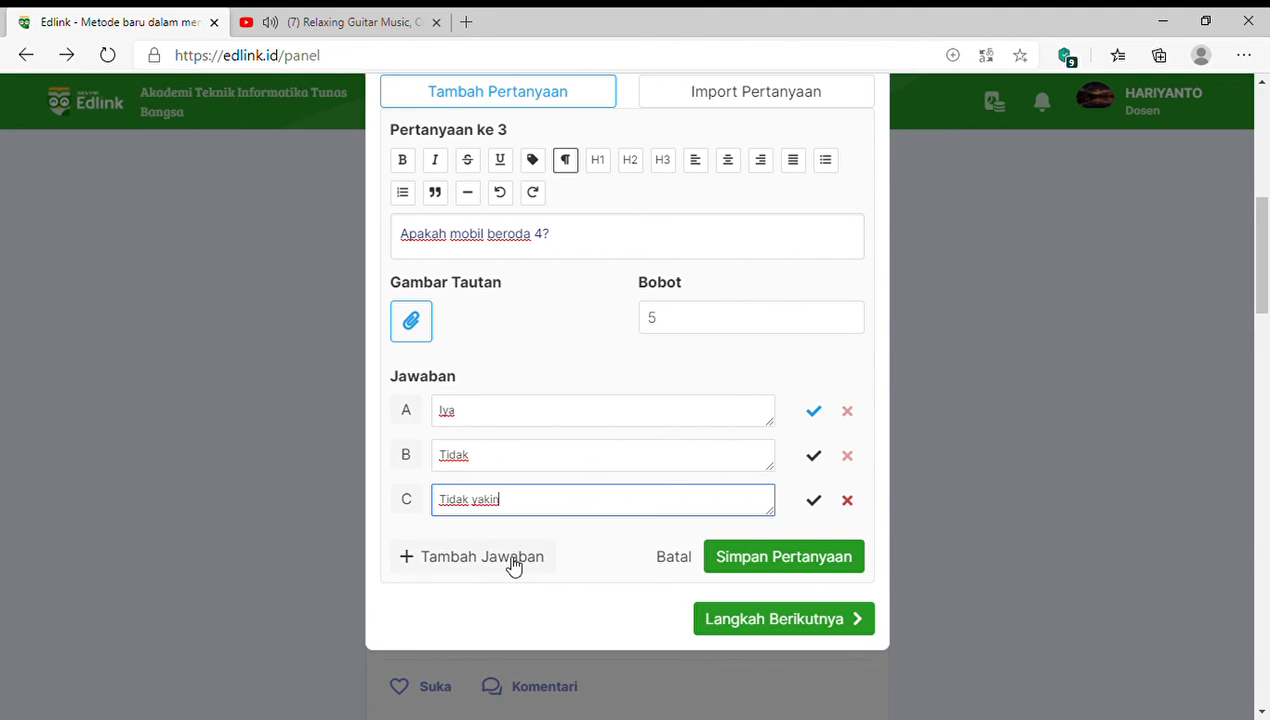
# Add a fourth answer D, "Tidak tau", to the third question and save the question.
pyautogui.click(513, 561)
pyautogui.click(545, 505)
pyautogui.write('Tidak tau')
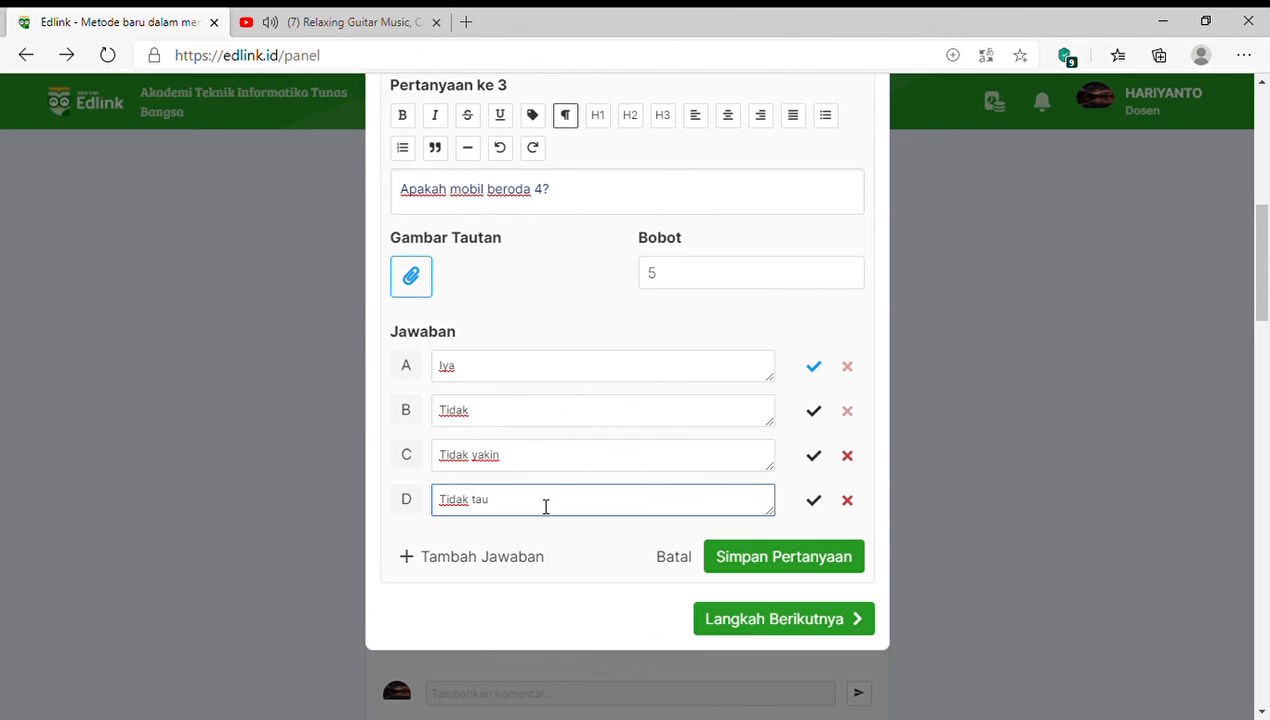
pyautogui.click(797, 563)
# Continue to the quiz's sharing settings and set its completion deadline to 9/22/2020 17:30.
pyautogui.click(771, 557)
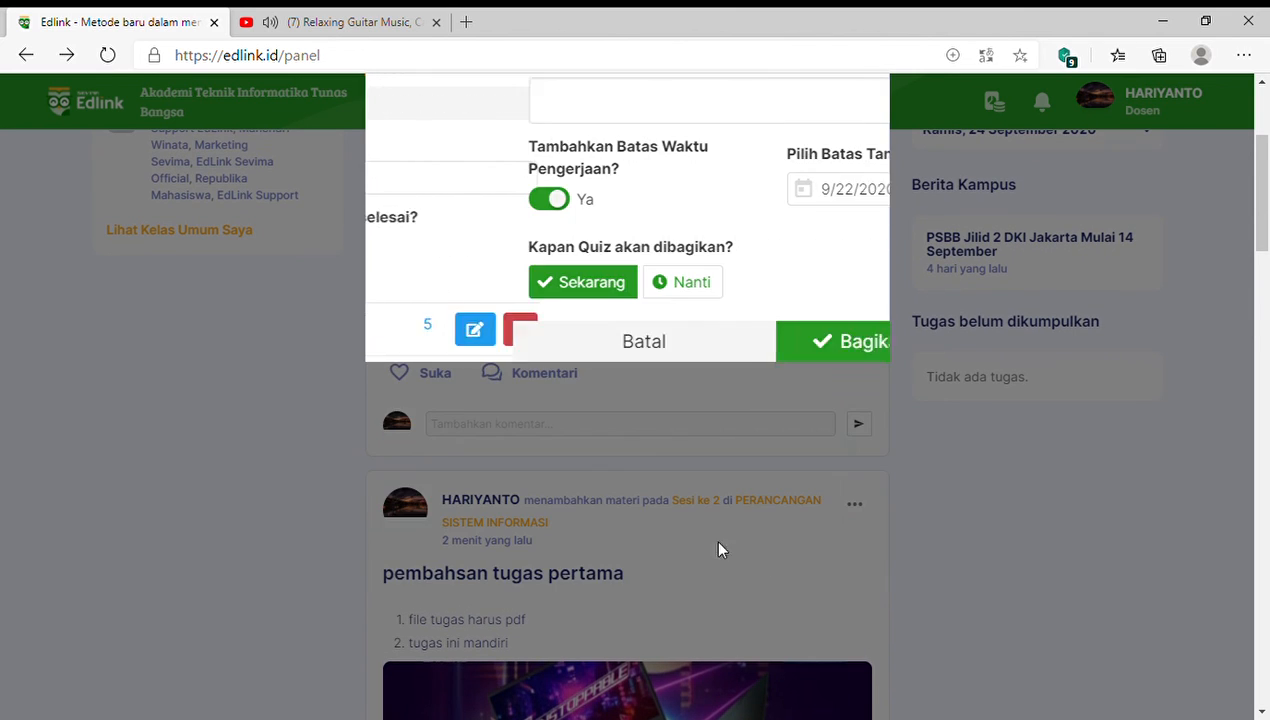
pyautogui.click(768, 398)
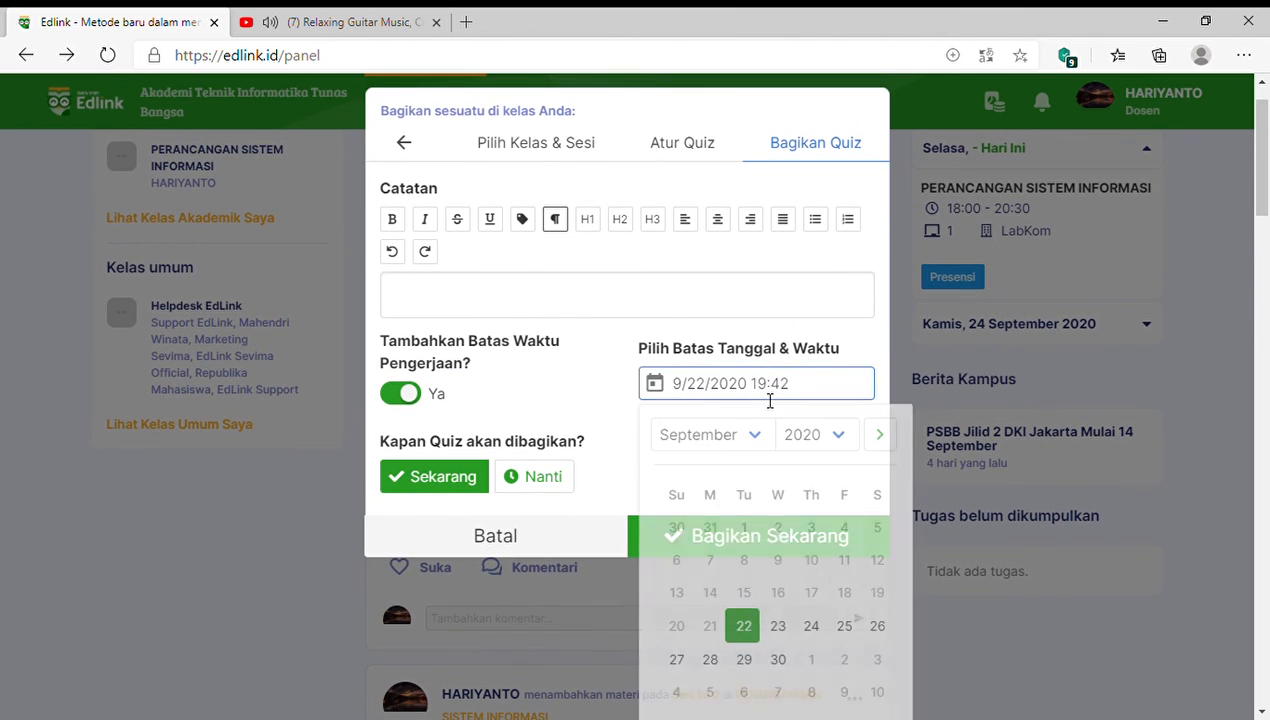
pyautogui.scroll(-1, 810, 475)
pyautogui.scroll(-3, 790, 478)
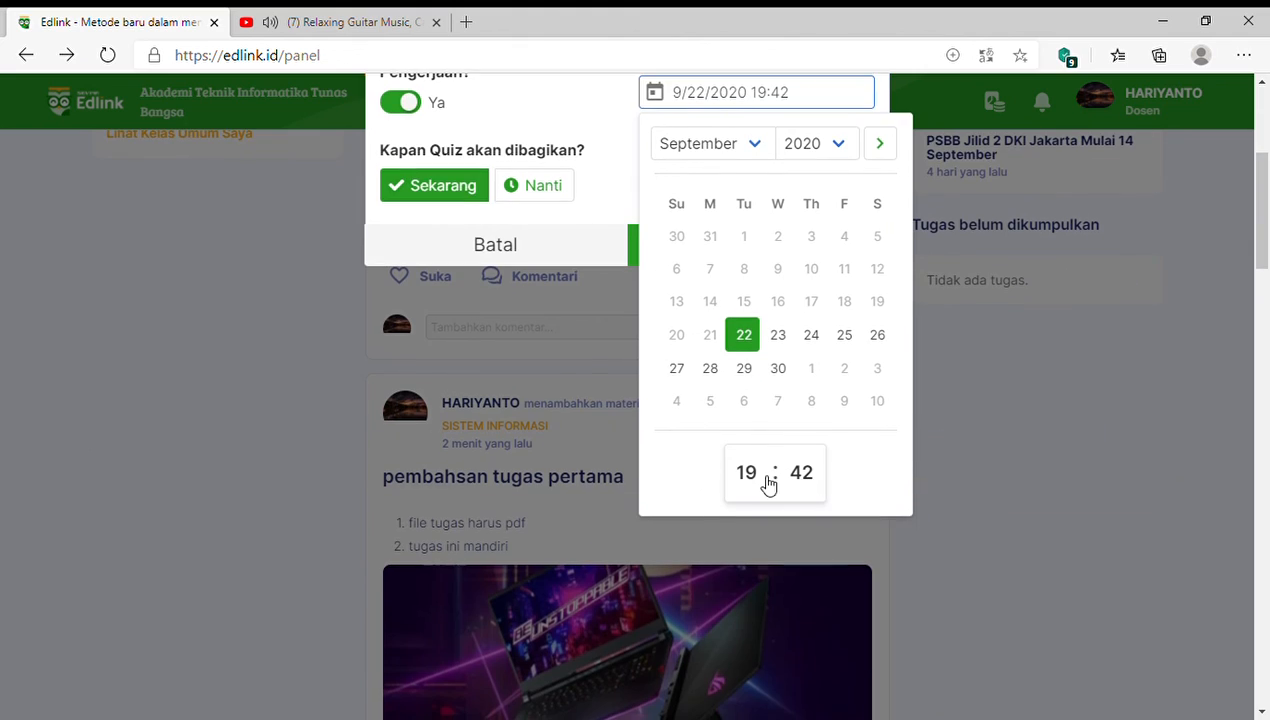
pyautogui.click(757, 391)
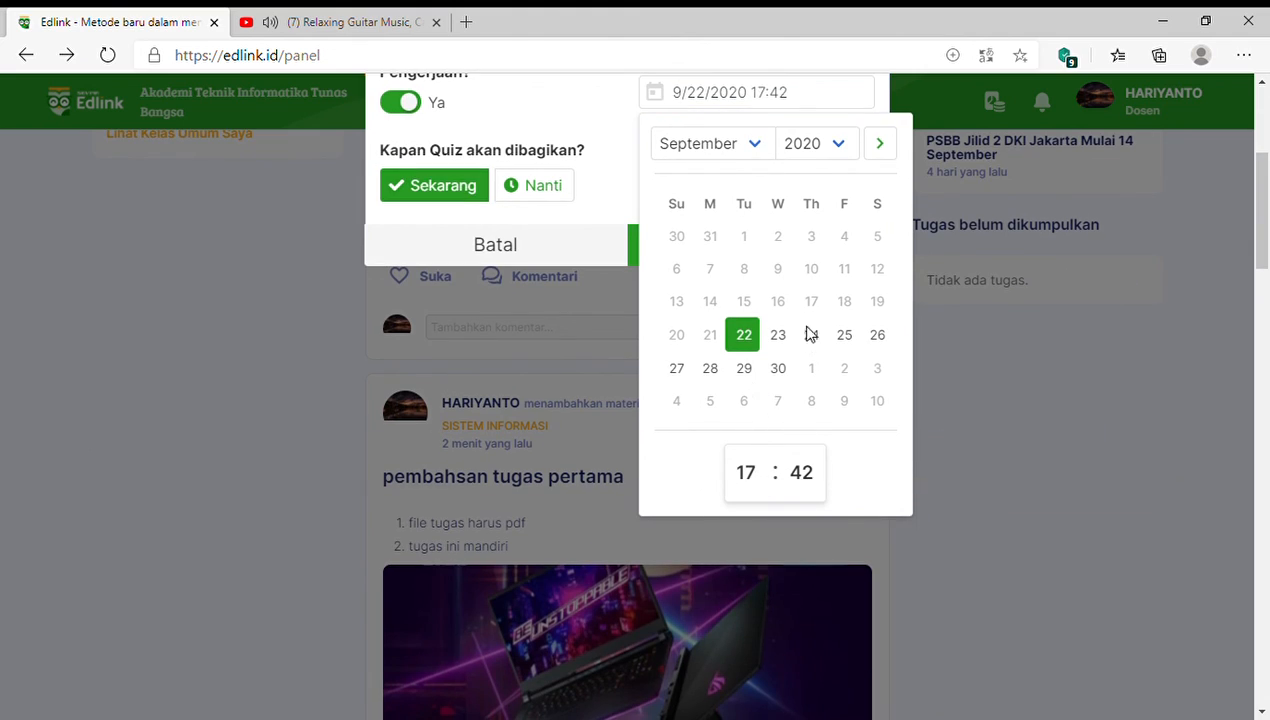
pyautogui.click(601, 181)
pyautogui.scroll(2, 705, 362)
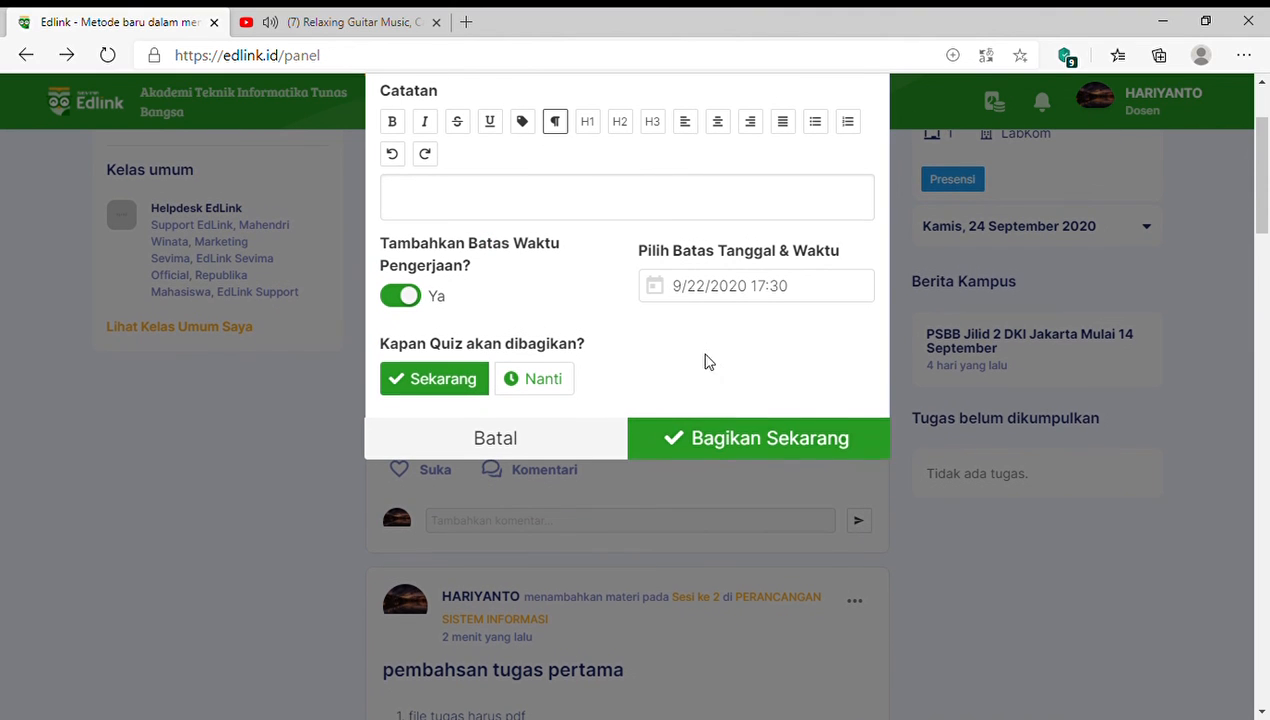
# Share the three-question quiz with the class immediately and view its post in the timeline.
pyautogui.click(743, 444)
pyautogui.scroll(-1, 507, 473)
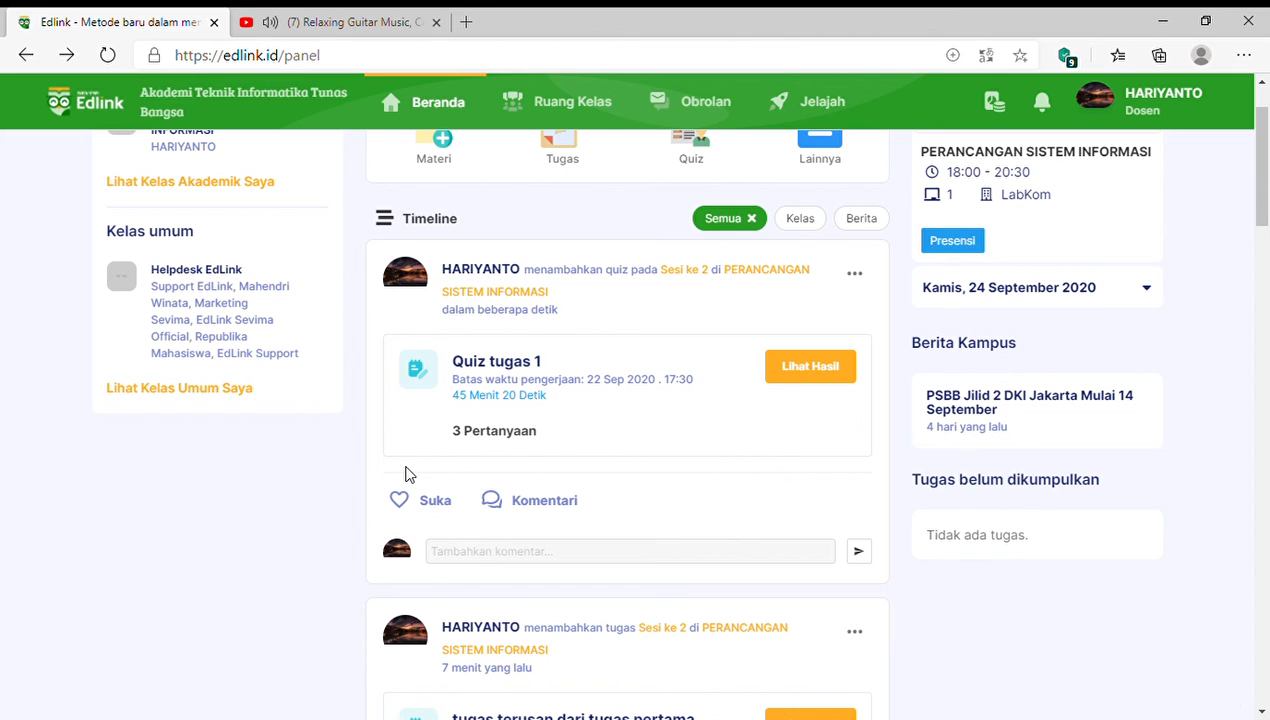
pyautogui.scroll(1, 405, 474)
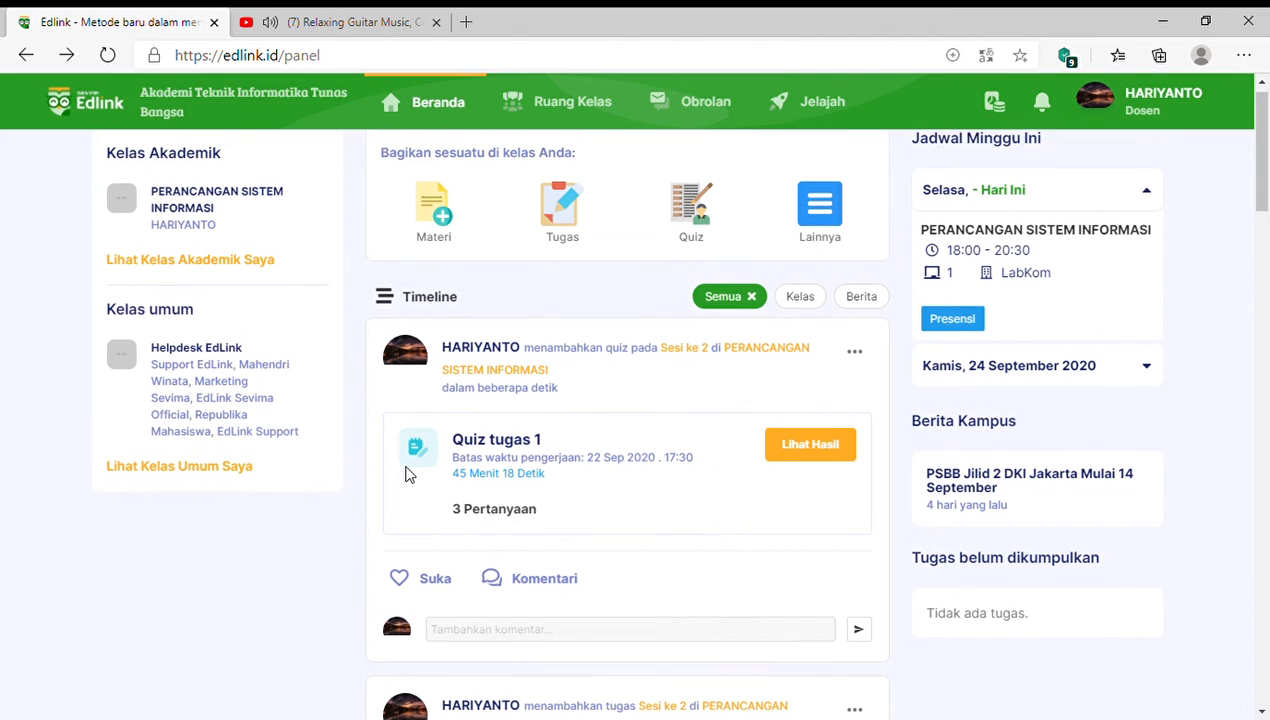